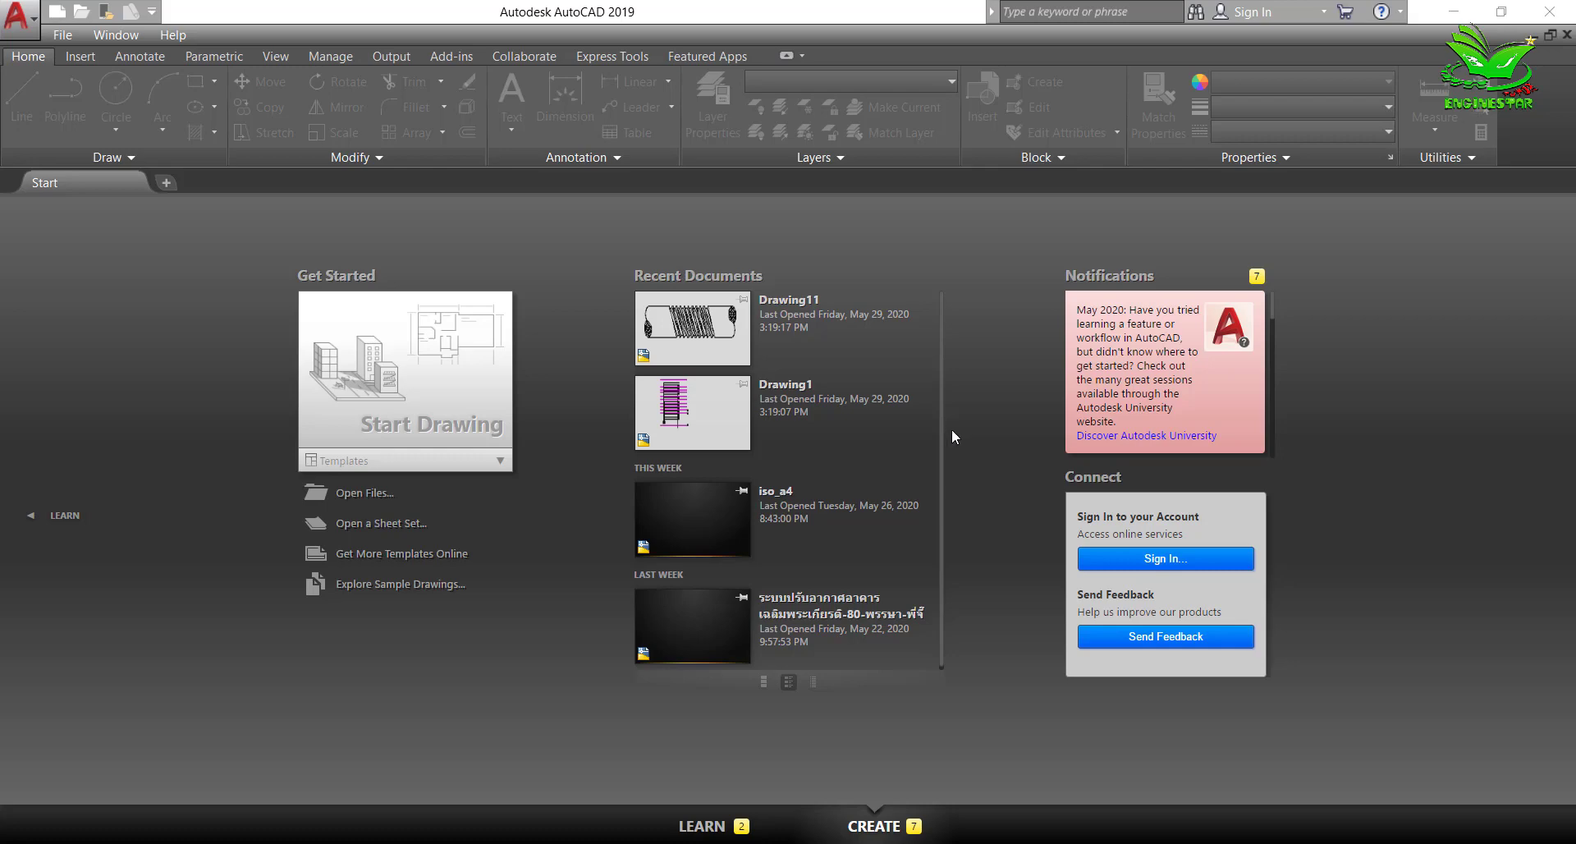
Step: Create a new blank drawing using Open with no Template - Metric
{"action": "left_click", "coordinate": [57, 16]}
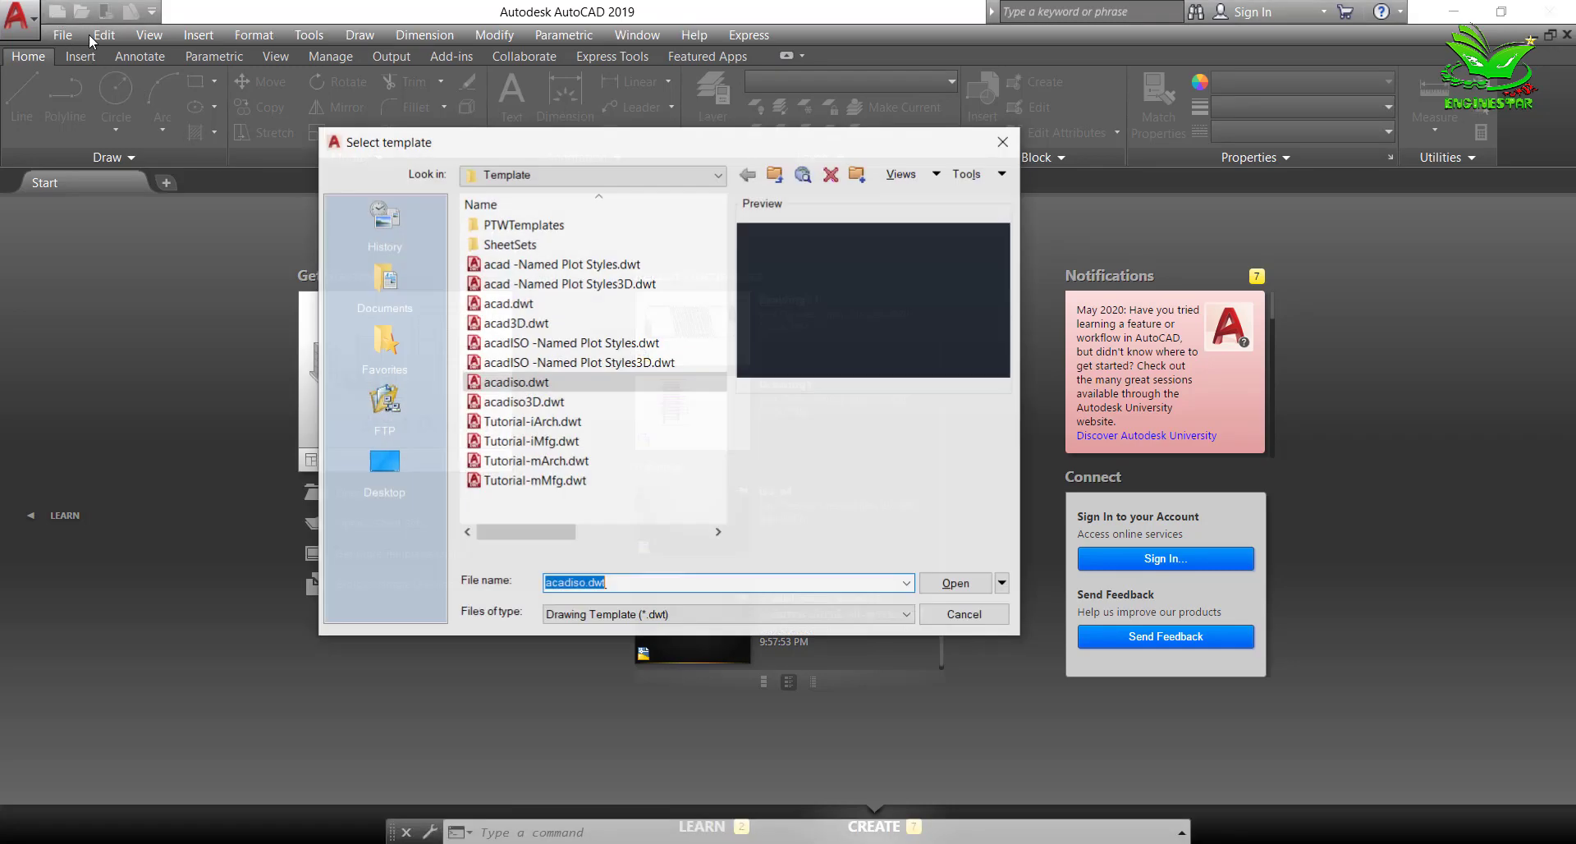
{"action": "left_click", "coordinate": [1002, 583]}
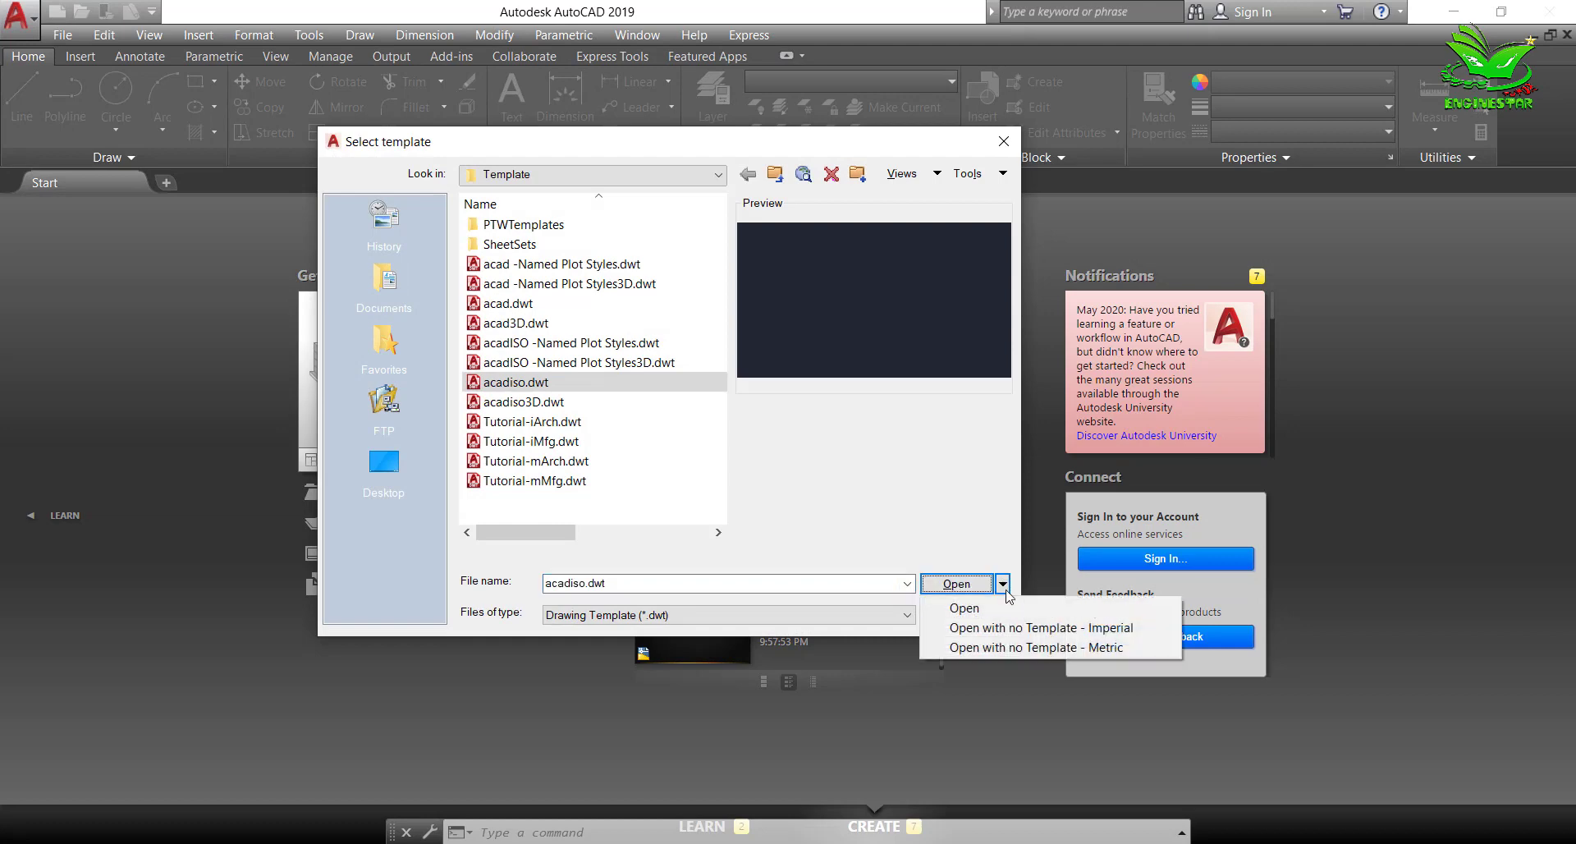
{"action": "left_click", "coordinate": [1038, 648]}
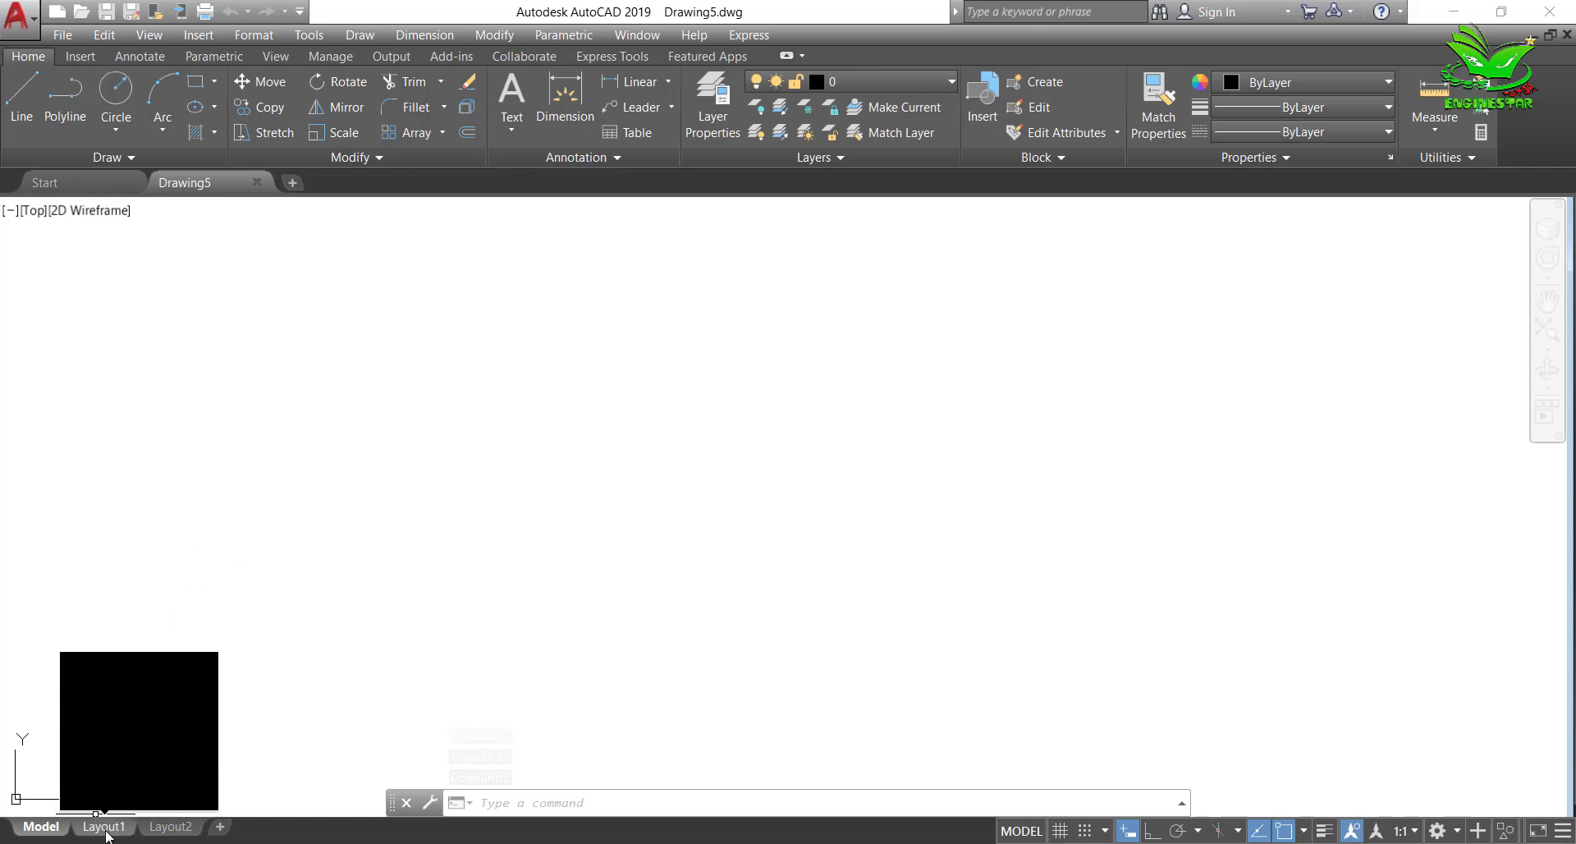
Step: Switch to Layout1 and open its page setup for modification from the Page Setup Manager
{"action": "left_click", "coordinate": [105, 827]}
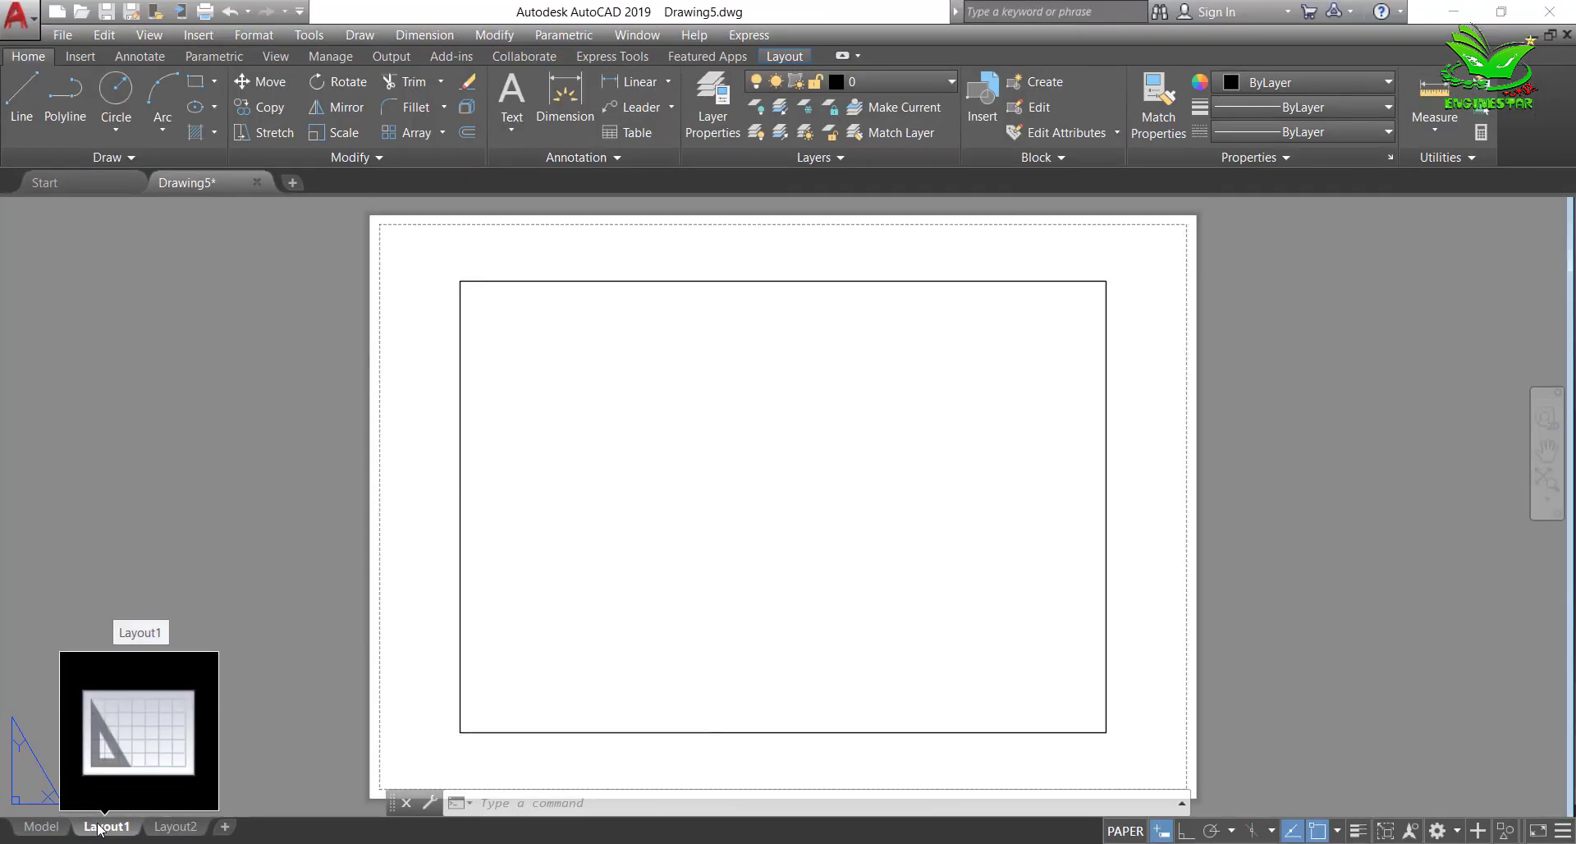
{"action": "right_click", "coordinate": [100, 829]}
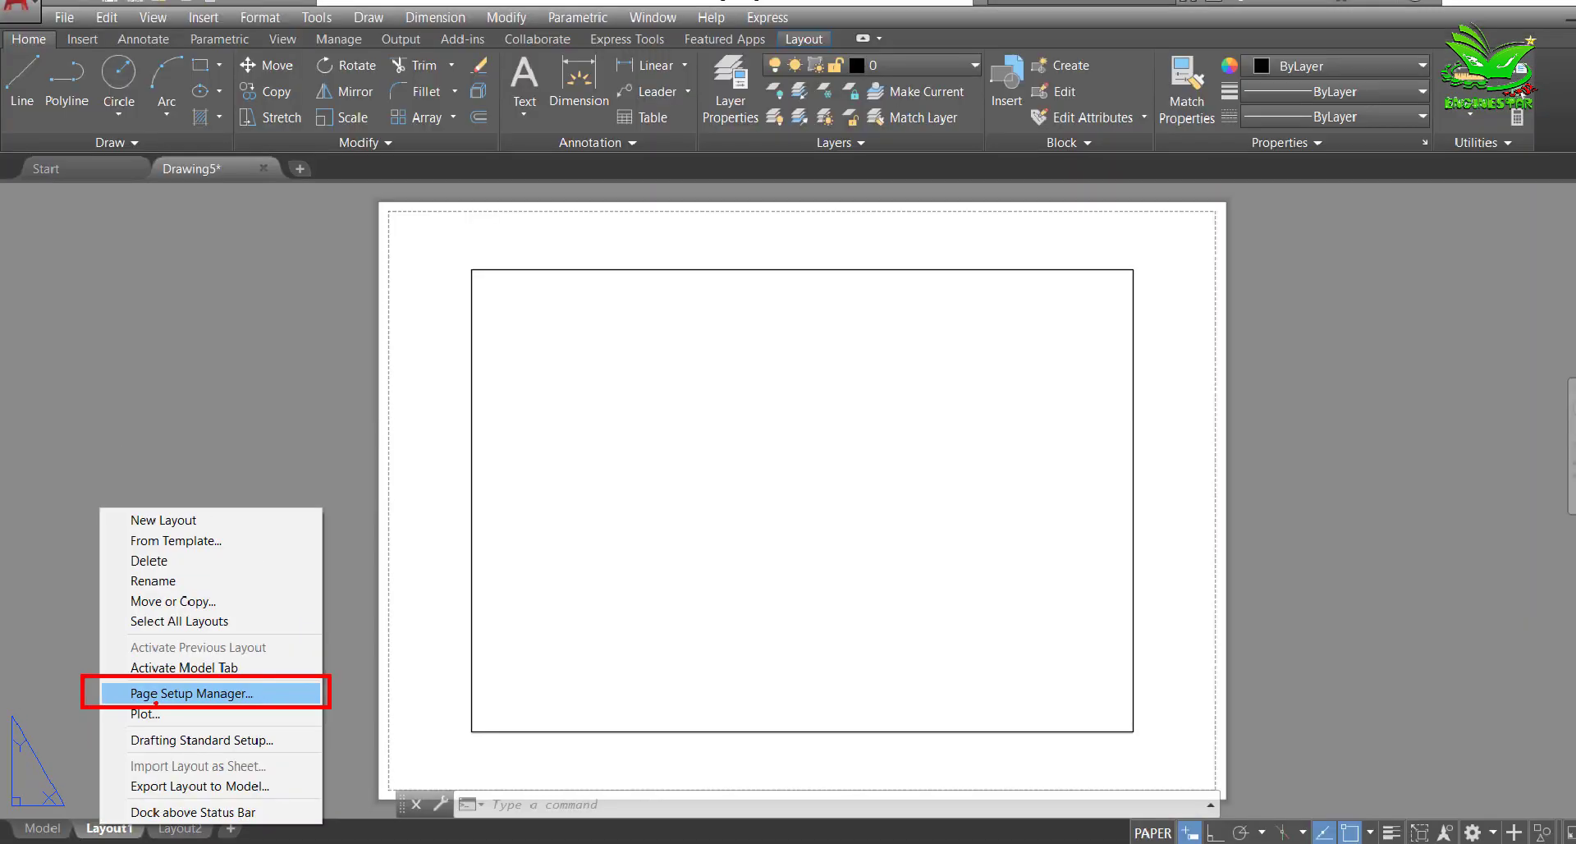
{"action": "left_click", "coordinate": [215, 692]}
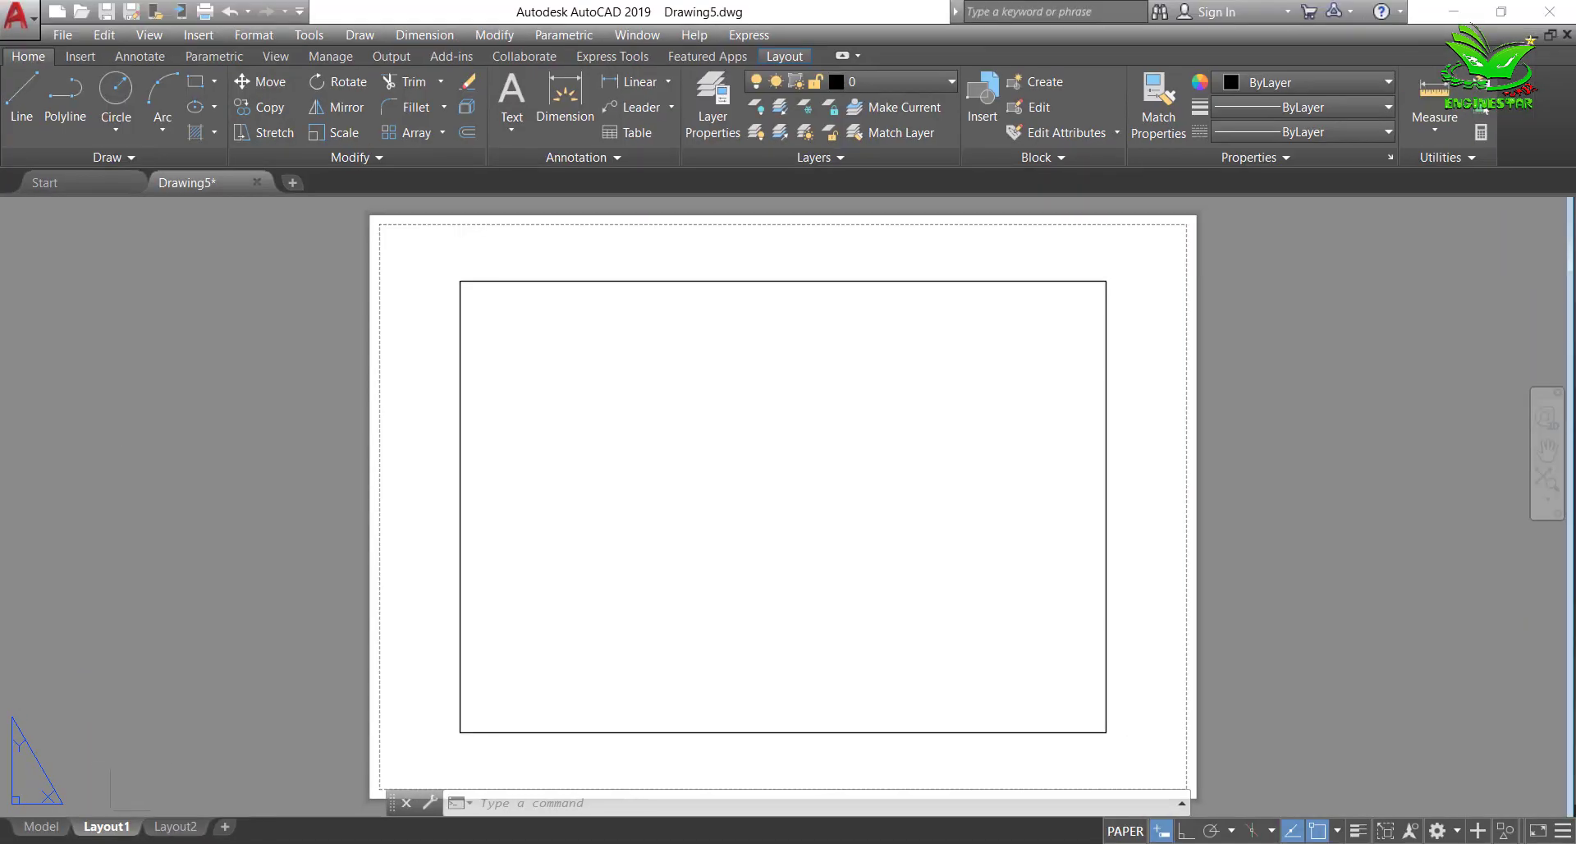
{"action": "right_click", "coordinate": [111, 828]}
{"action": "left_click", "coordinate": [170, 696]}
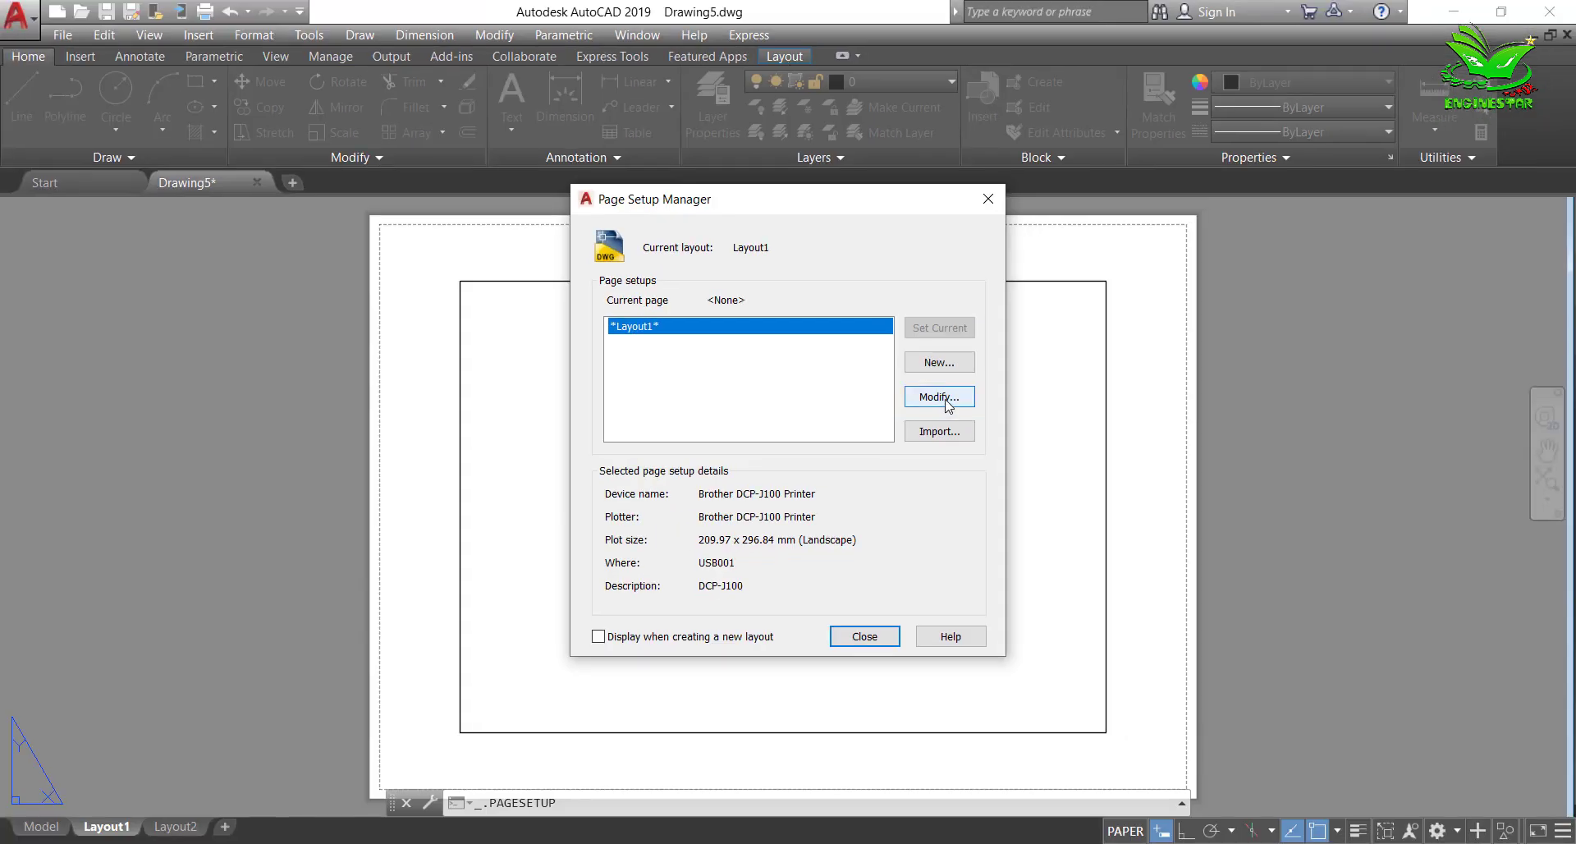
{"action": "left_click", "coordinate": [938, 402]}
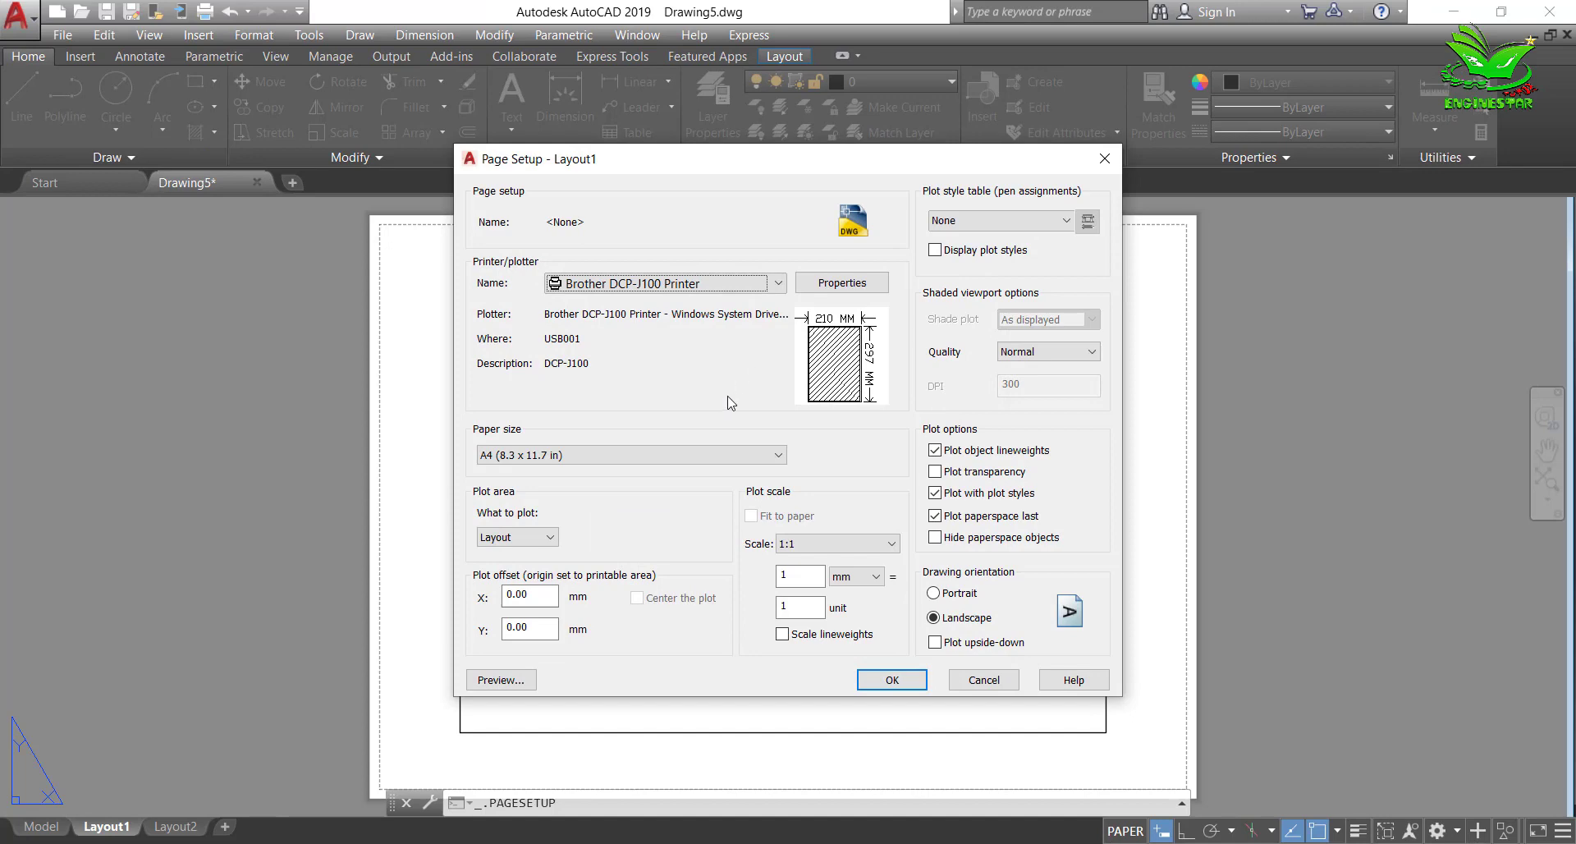
Step: Choose the DWG To PDF.pc3 plotter and ISO full bleed A4 (297 x 210 mm) paper, then confirm
{"action": "left_click", "coordinate": [747, 287]}
{"action": "left_click", "coordinate": [665, 289]}
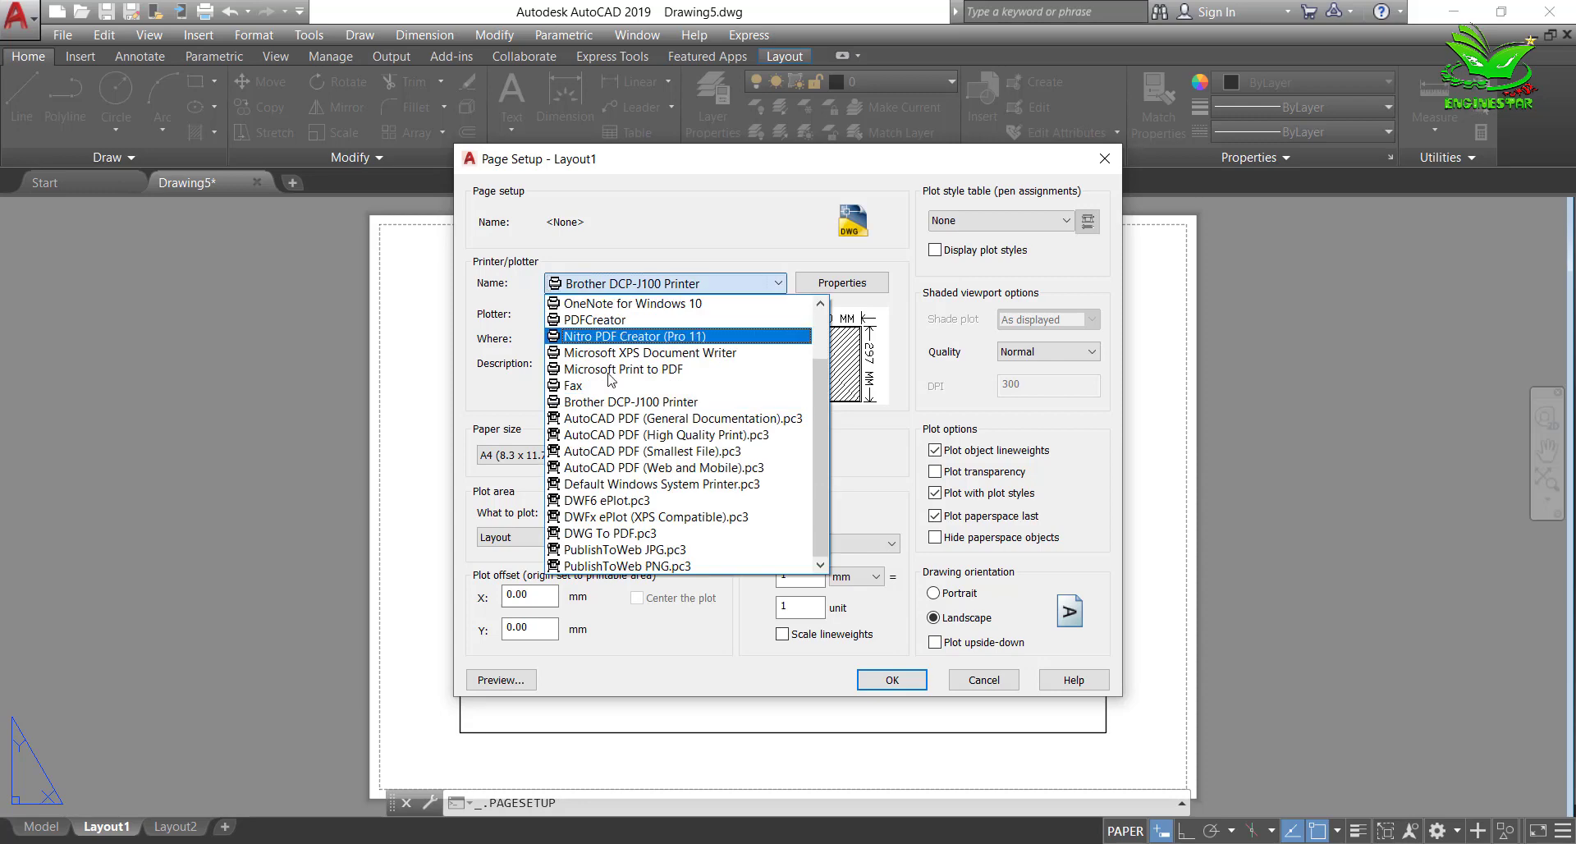
{"action": "left_click", "coordinate": [621, 532]}
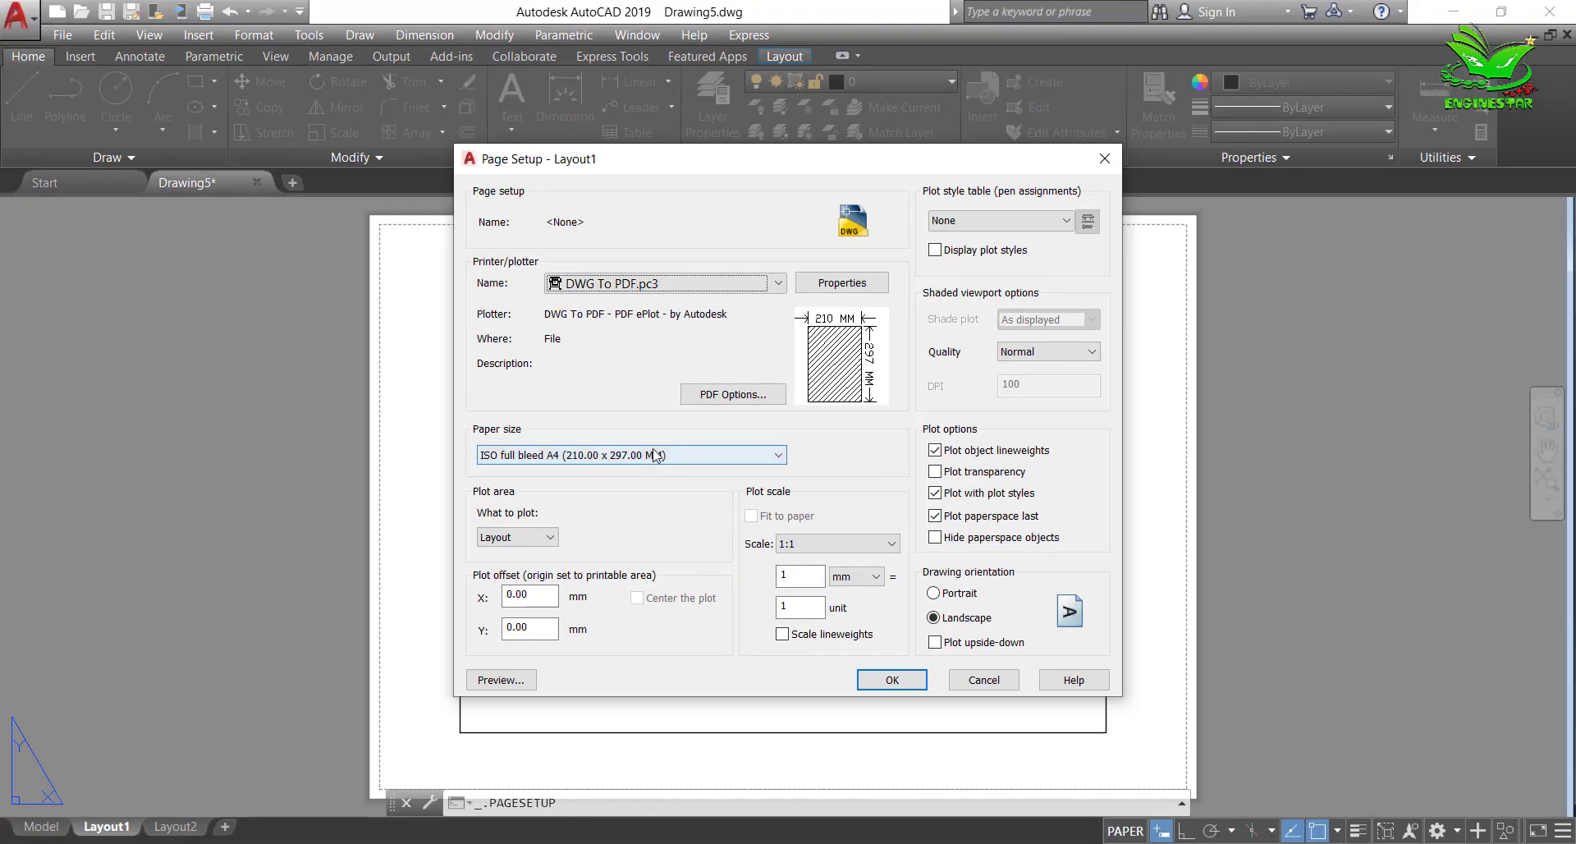
{"action": "left_click", "coordinate": [657, 456]}
{"action": "scroll", "coordinate": [640, 485], "scroll_direction": "up", "scroll_amount": 1}
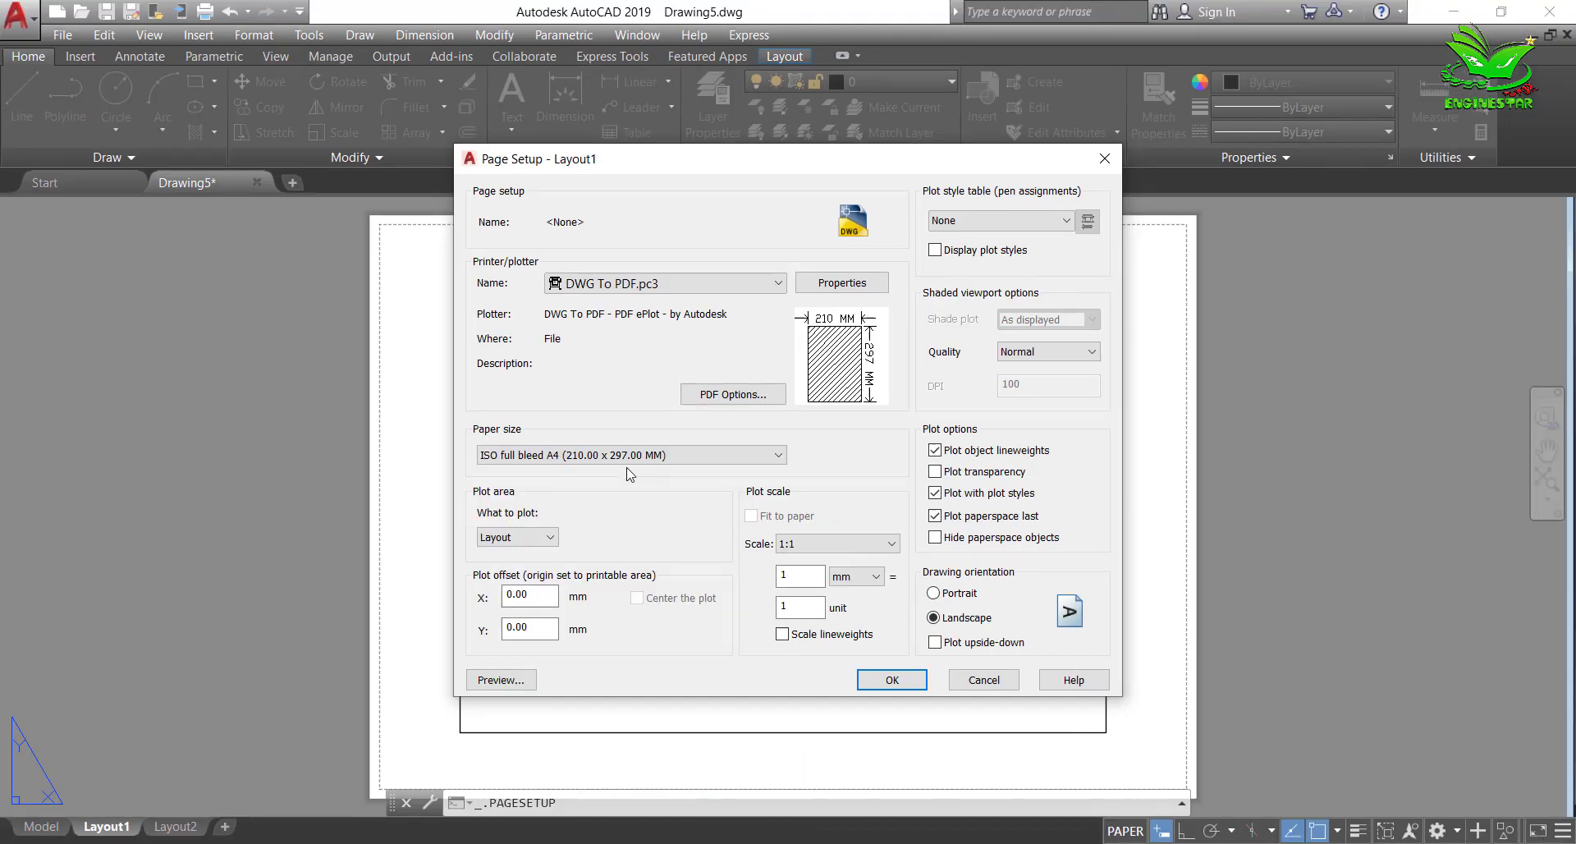
{"action": "left_click", "coordinate": [624, 456]}
{"action": "scroll", "coordinate": [607, 503], "scroll_direction": "up", "scroll_amount": 1}
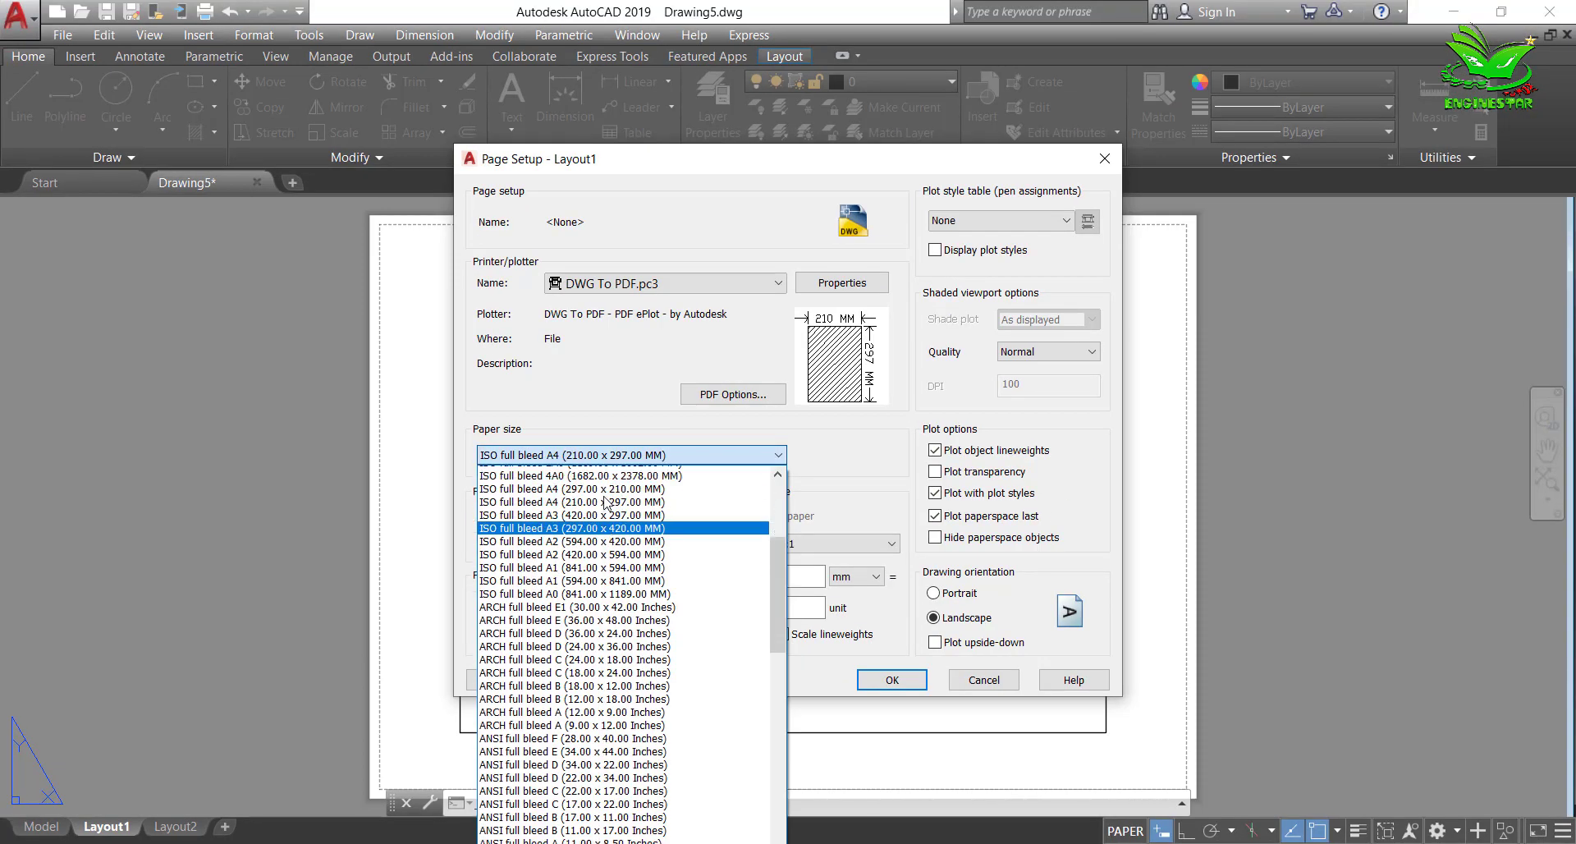
{"action": "left_click", "coordinate": [599, 502]}
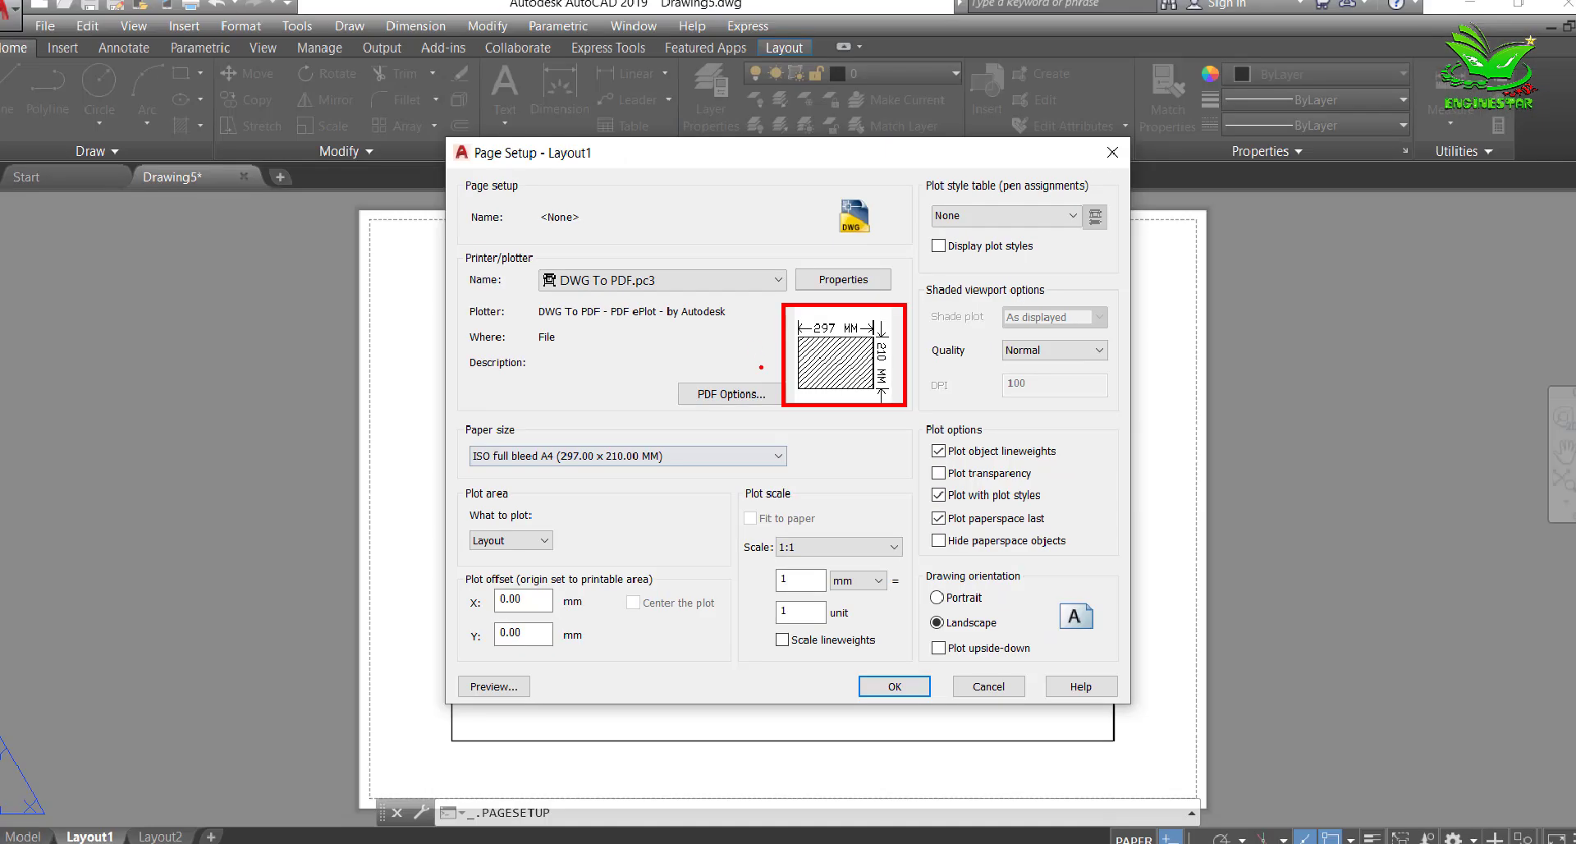
{"action": "left_click", "coordinate": [880, 682]}
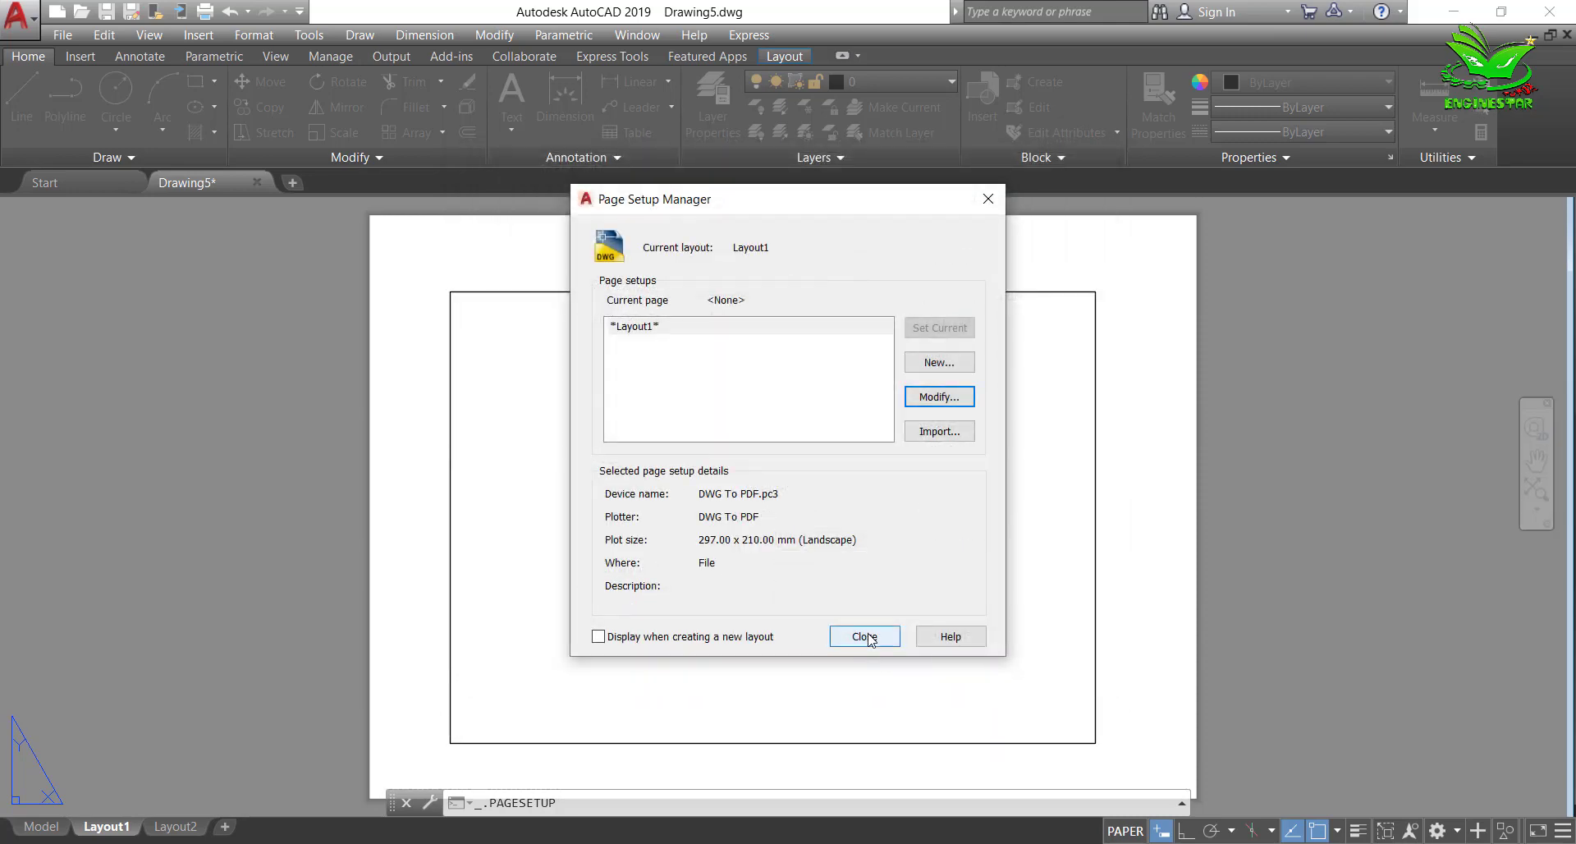
{"action": "left_click", "coordinate": [871, 641]}
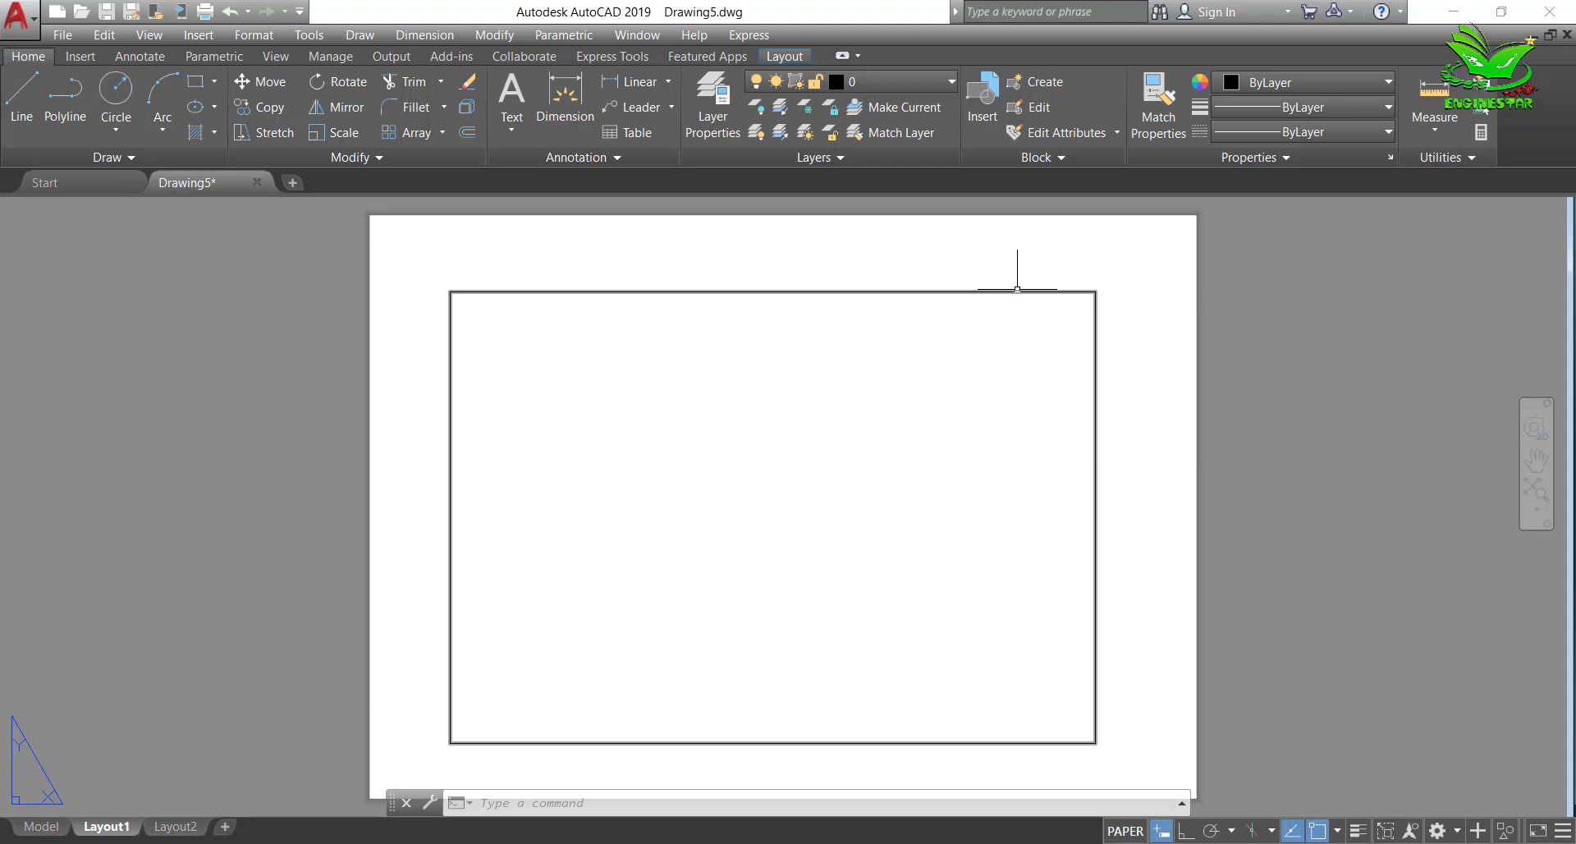
Step: Select the layout viewport and bring up its right-click menu
{"action": "left_click", "coordinate": [1080, 290]}
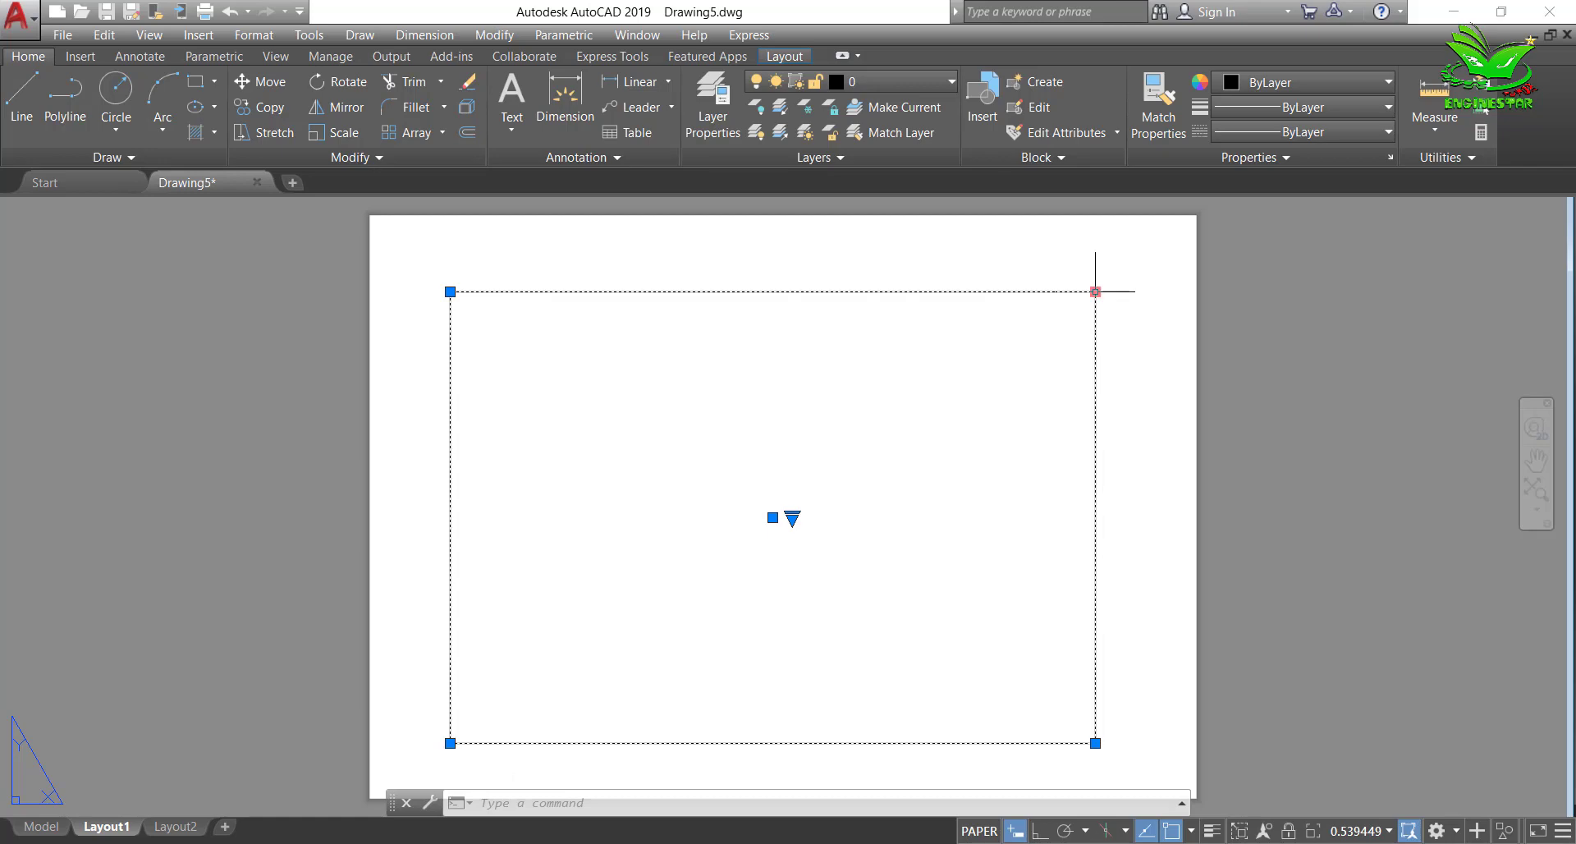
{"action": "right_click", "coordinate": [1094, 291]}
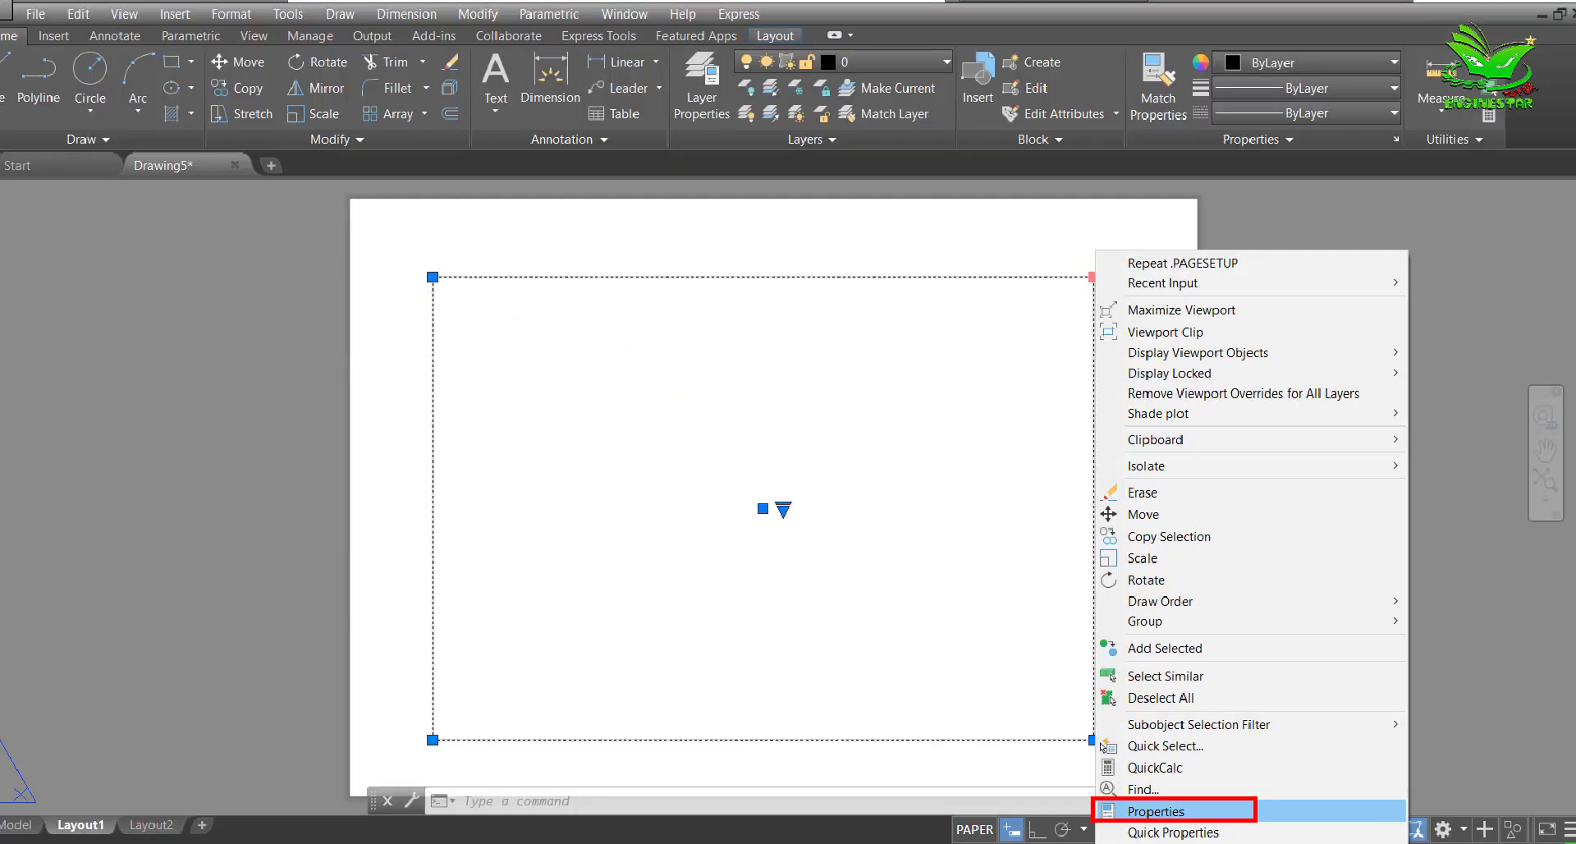
Step: In the viewport's Properties, set Center X to 148.5 and Center Y to 105
{"action": "left_click", "coordinate": [1156, 811]}
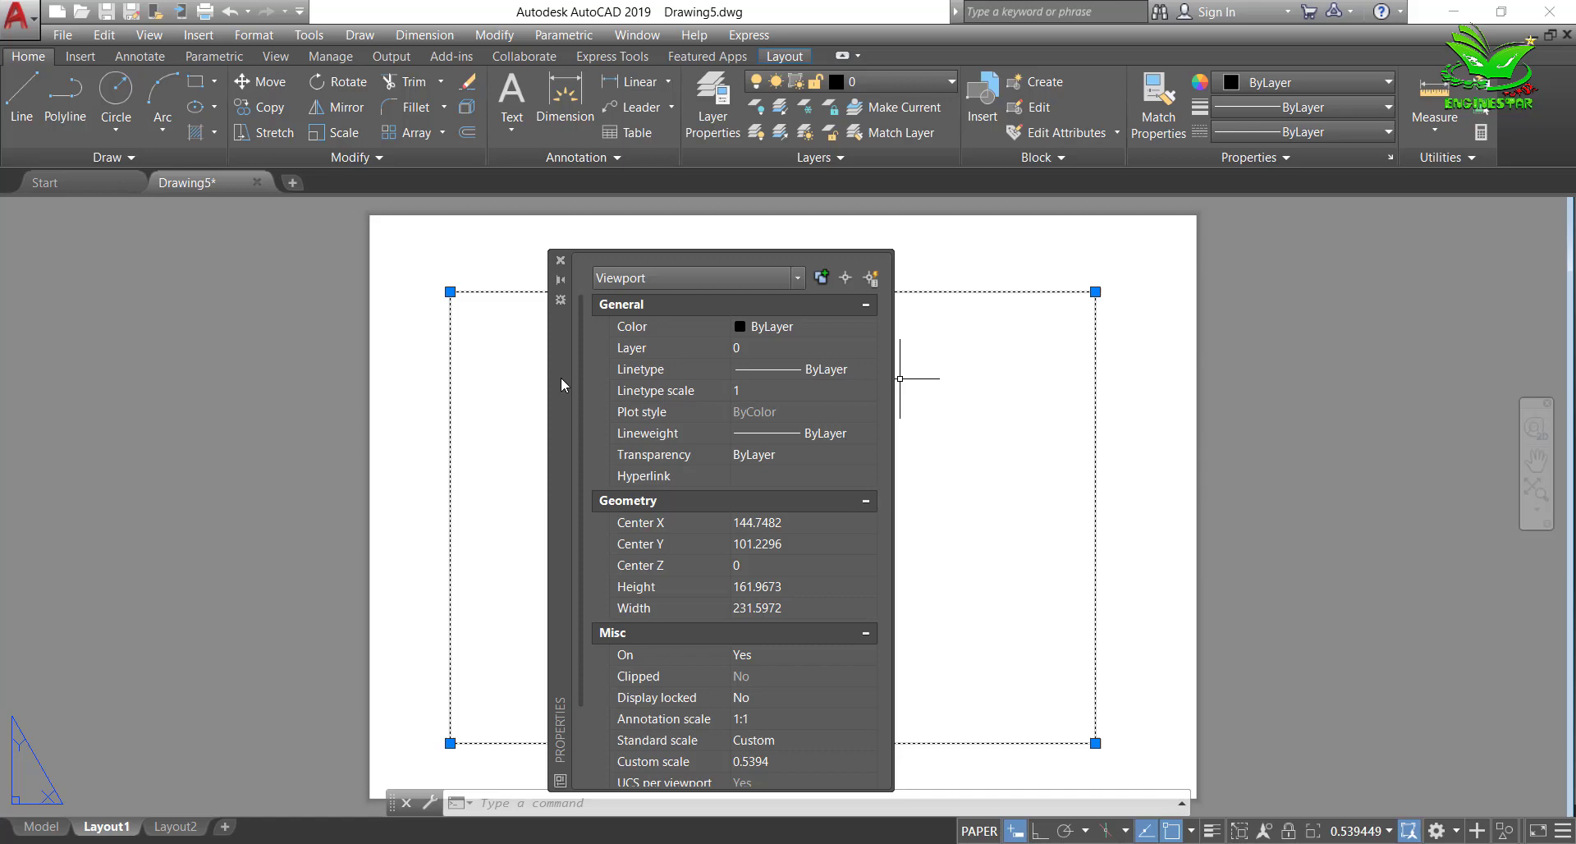
{"action": "left_click_drag", "start_coordinate": [561, 378], "coordinate": [594, 329]}
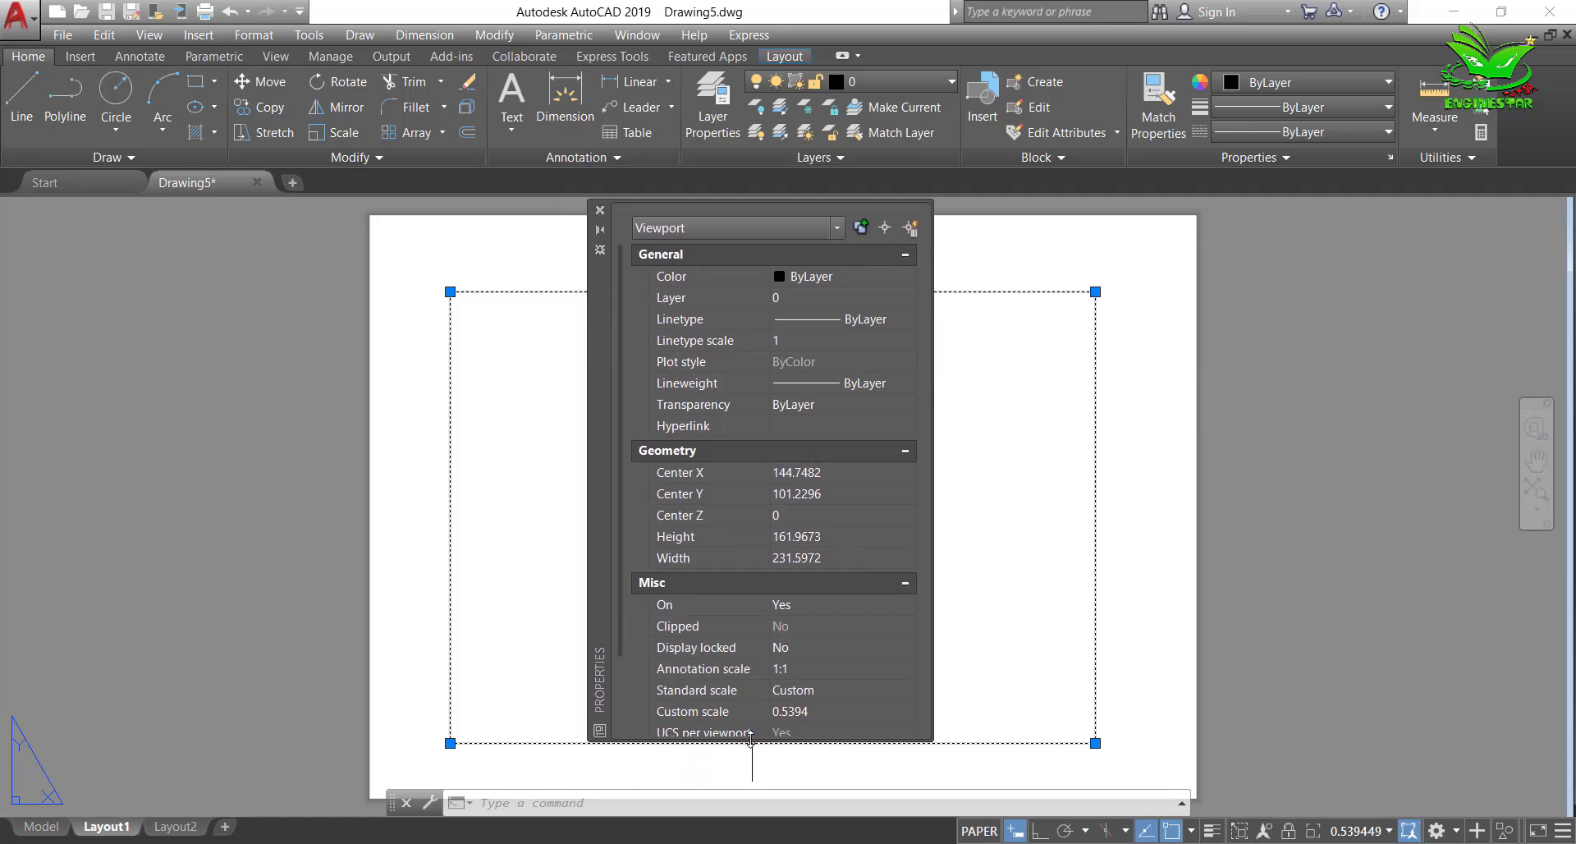
{"action": "left_click_drag", "start_coordinate": [751, 740], "coordinate": [751, 788]}
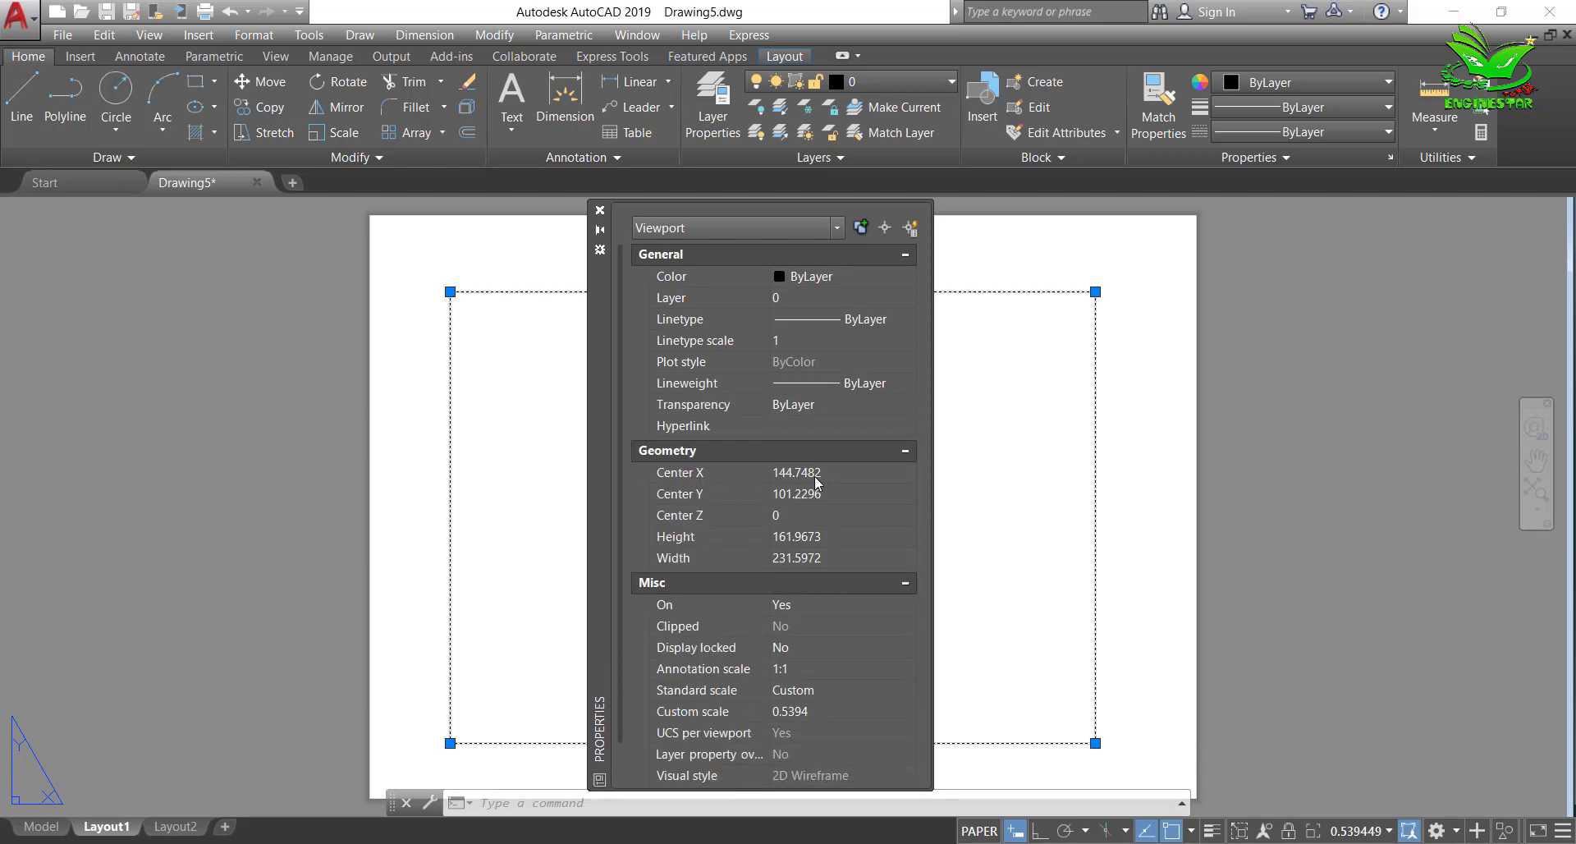
{"action": "left_click", "coordinate": [800, 474]}
{"action": "type", "text": "148"}
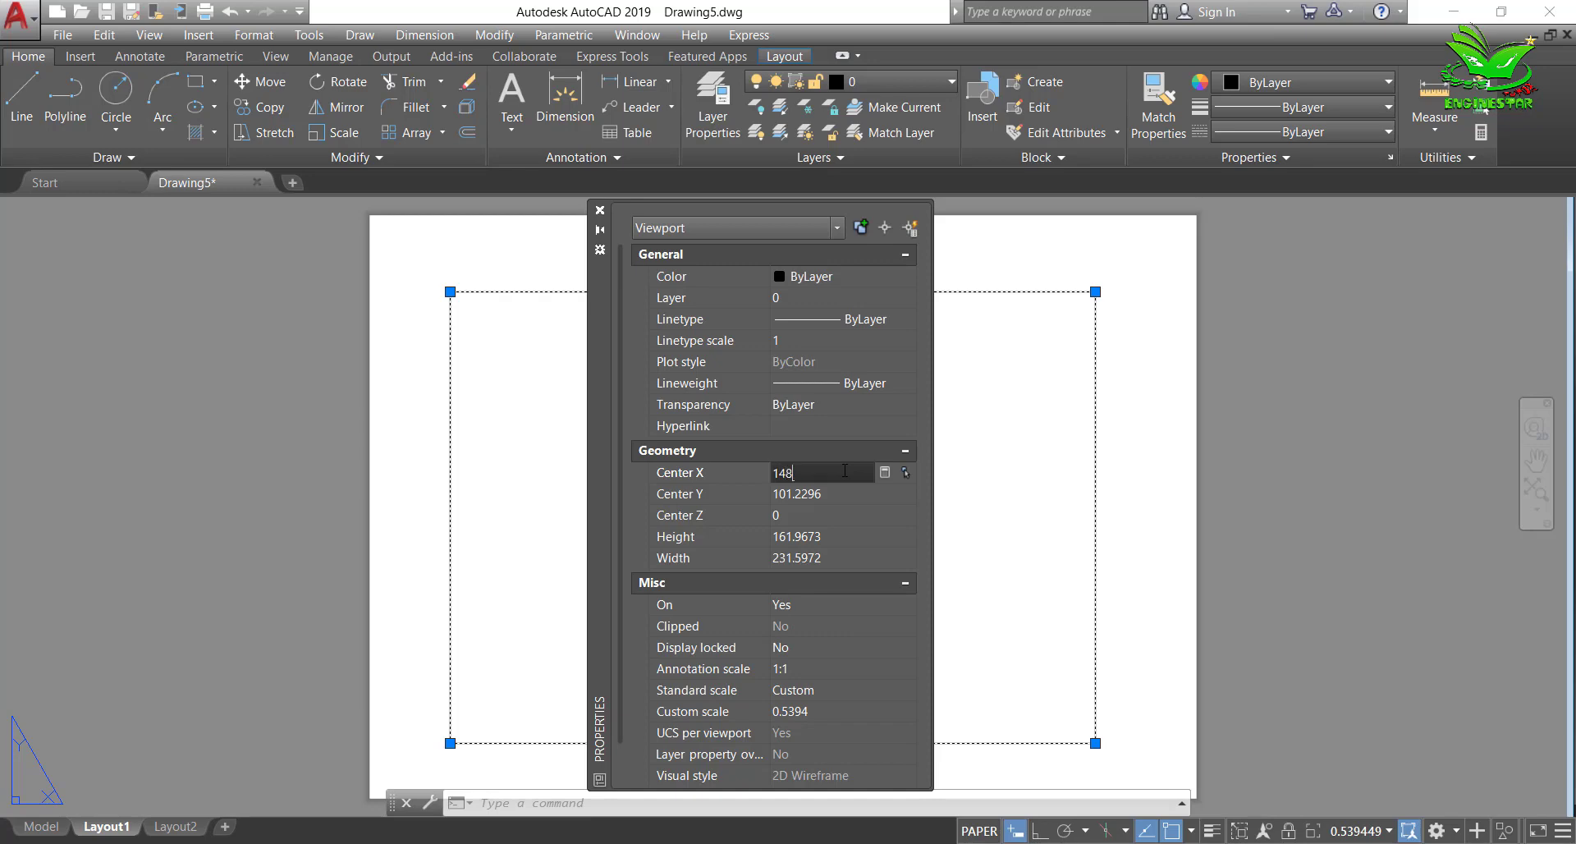
{"action": "type", "text": ".5"}
{"action": "left_click", "coordinate": [809, 494]}
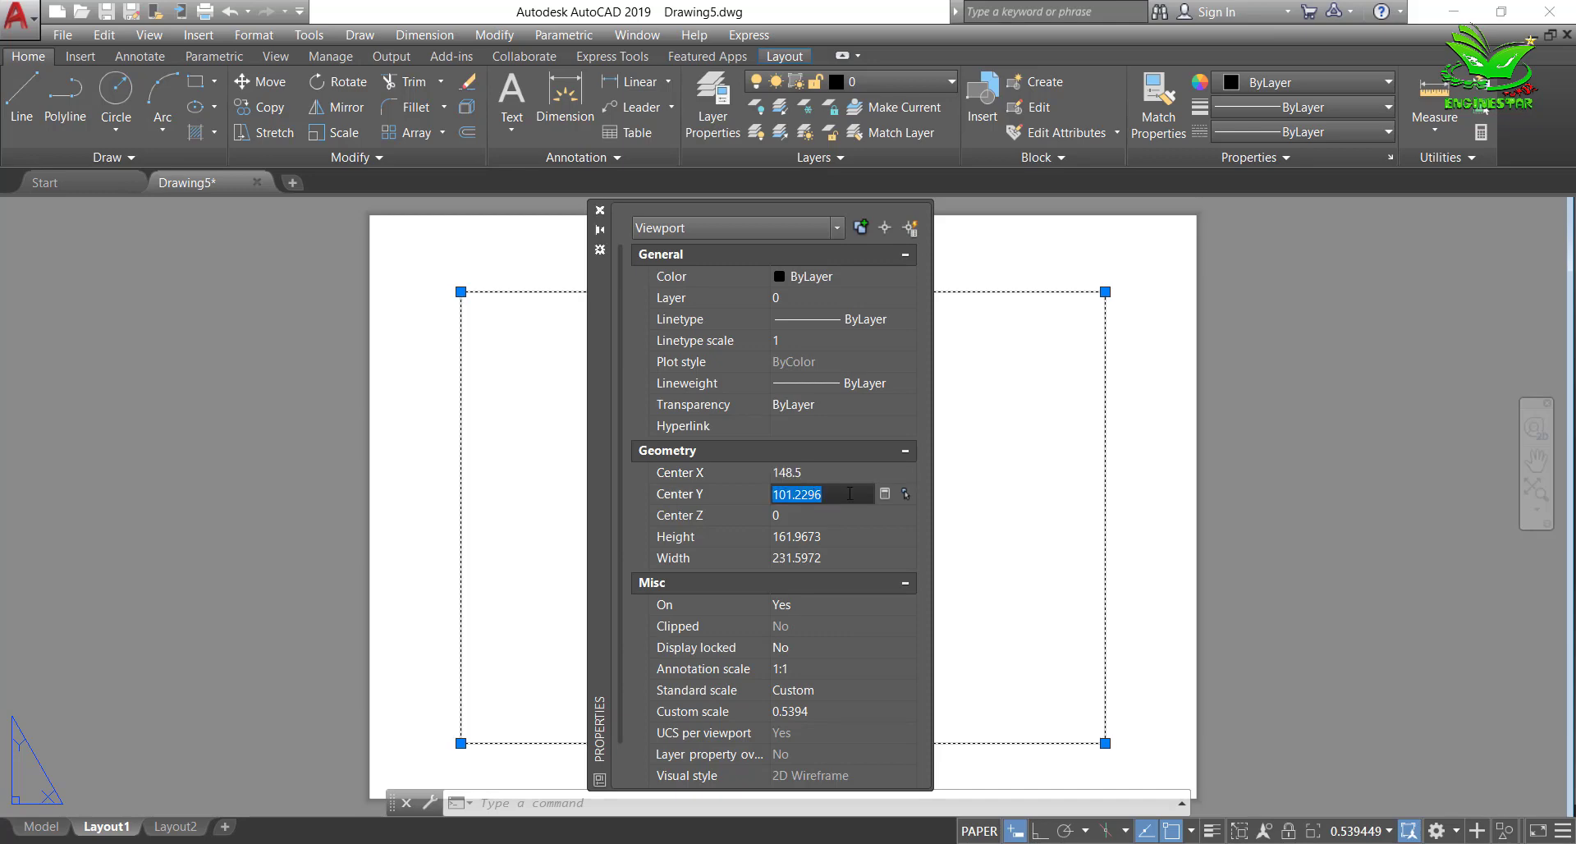
{"action": "type", "text": "105"}
{"action": "left_click", "coordinate": [786, 519]}
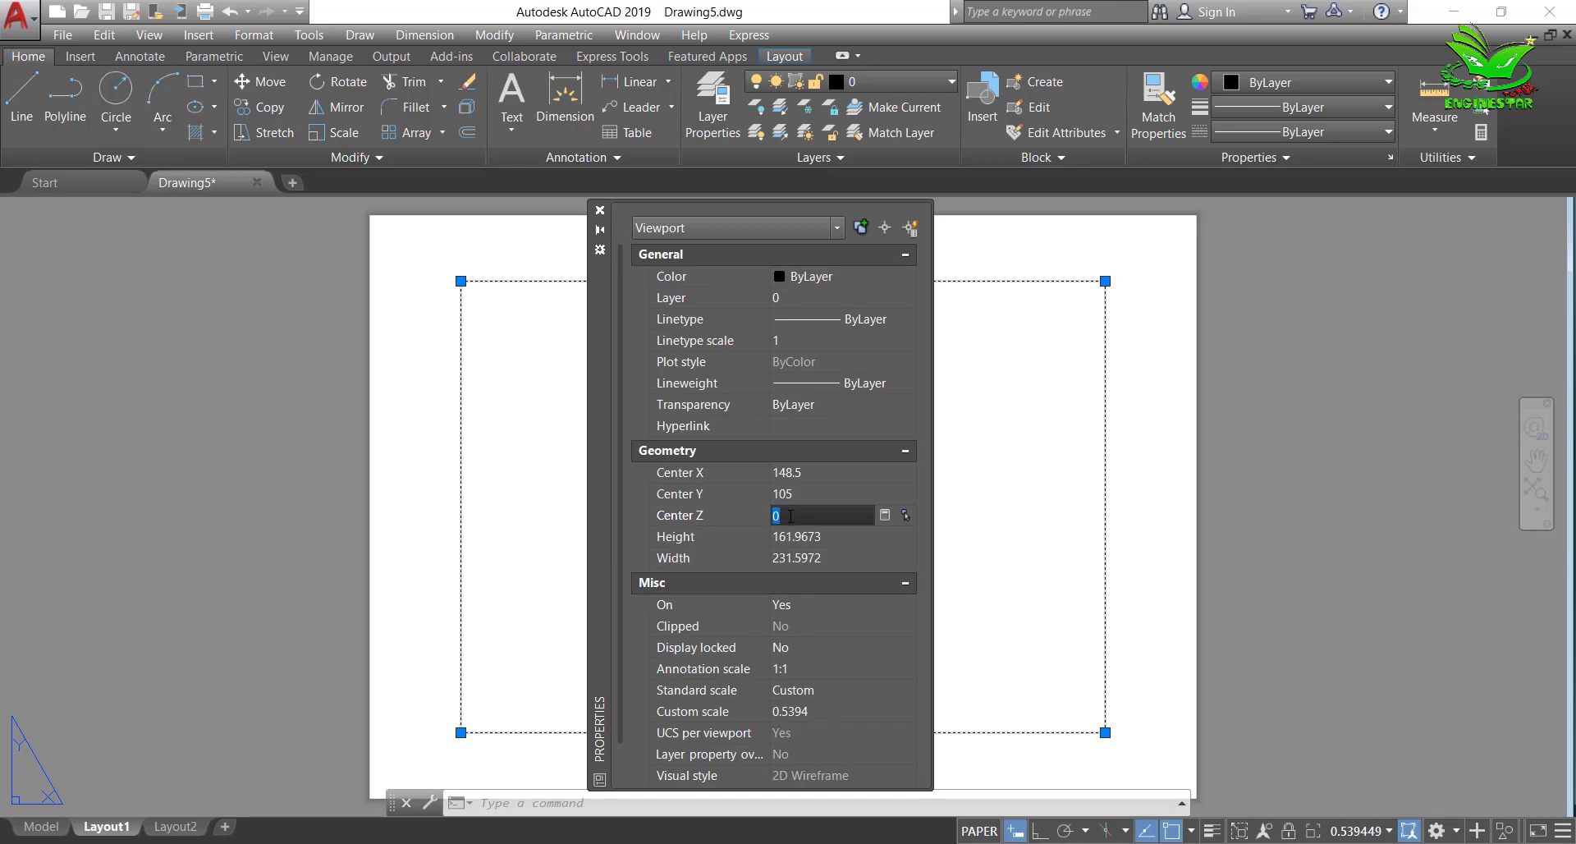
{"action": "left_click", "coordinate": [797, 537]}
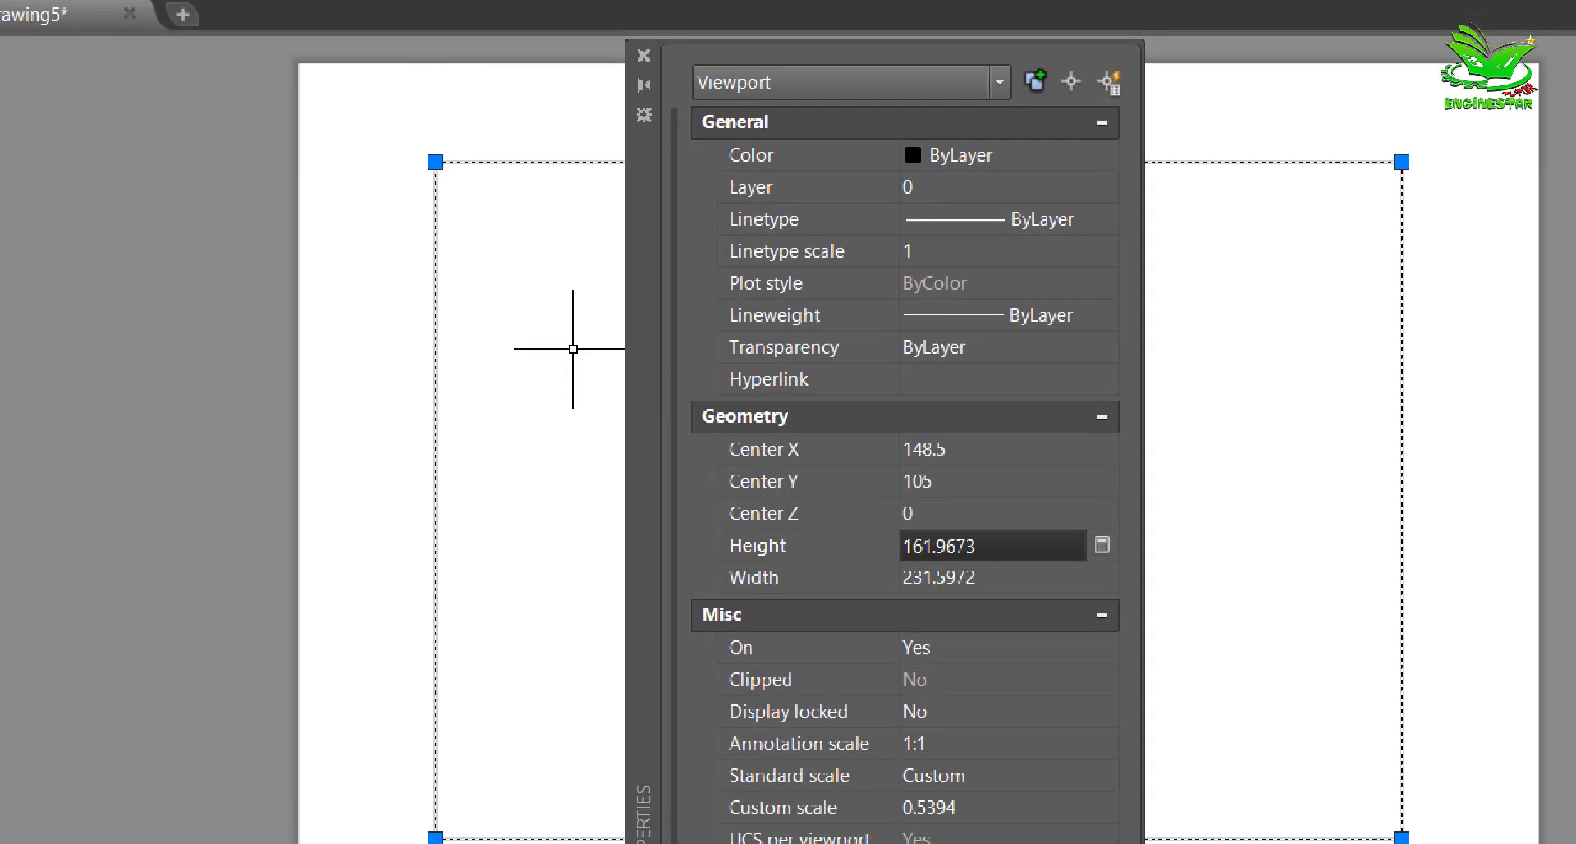
Step: Resize the viewport to 190 high by 277 wide
{"action": "left_click_drag", "start_coordinate": [325, 208], "coordinate": [306, 379]}
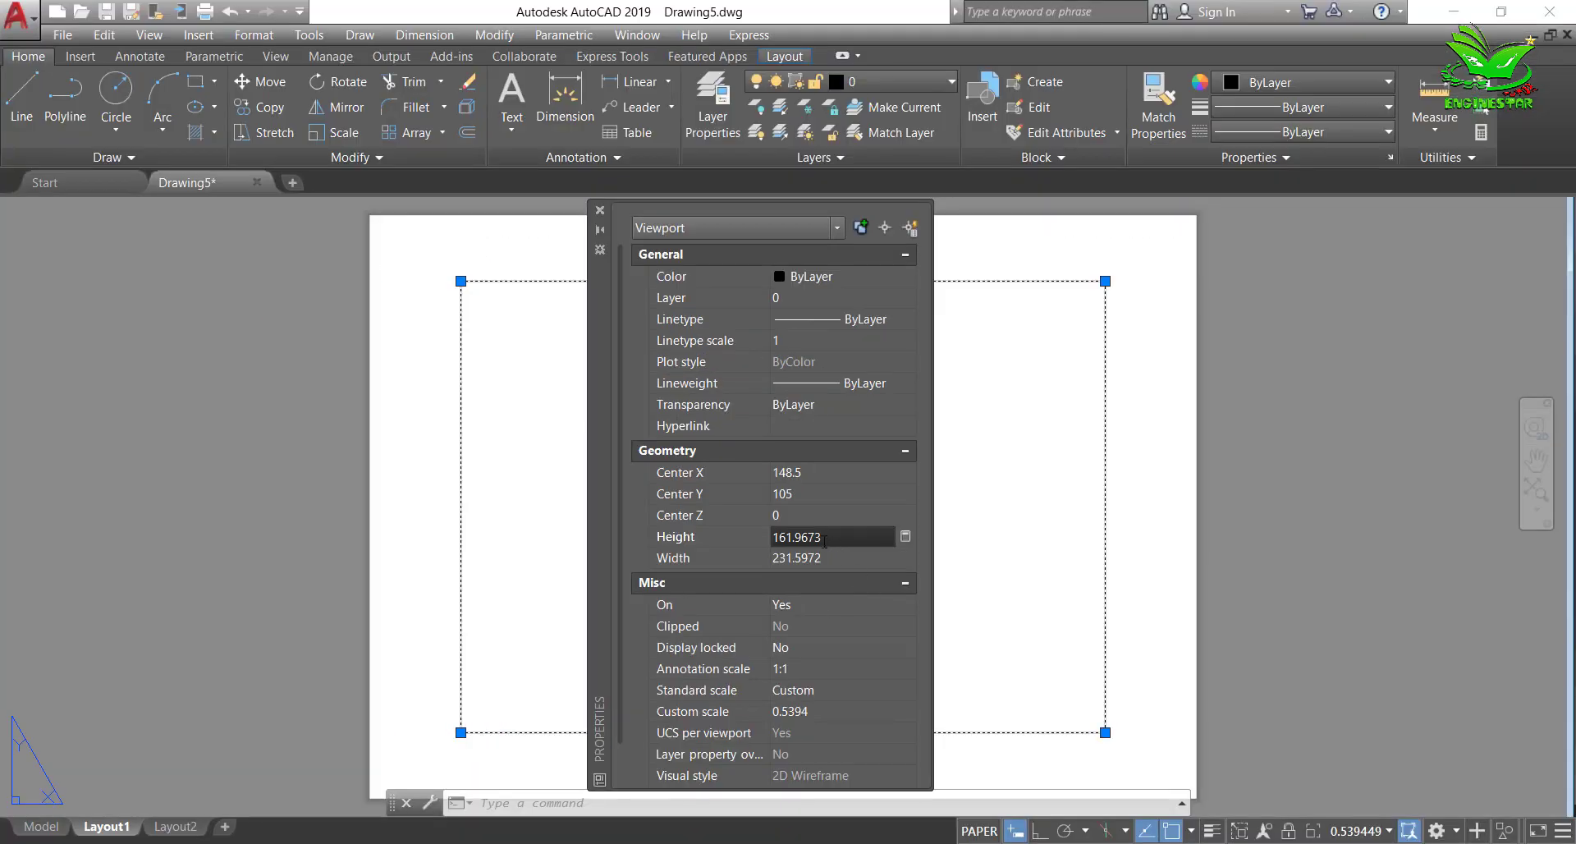
{"action": "left_click_drag", "start_coordinate": [825, 539], "coordinate": [771, 536]}
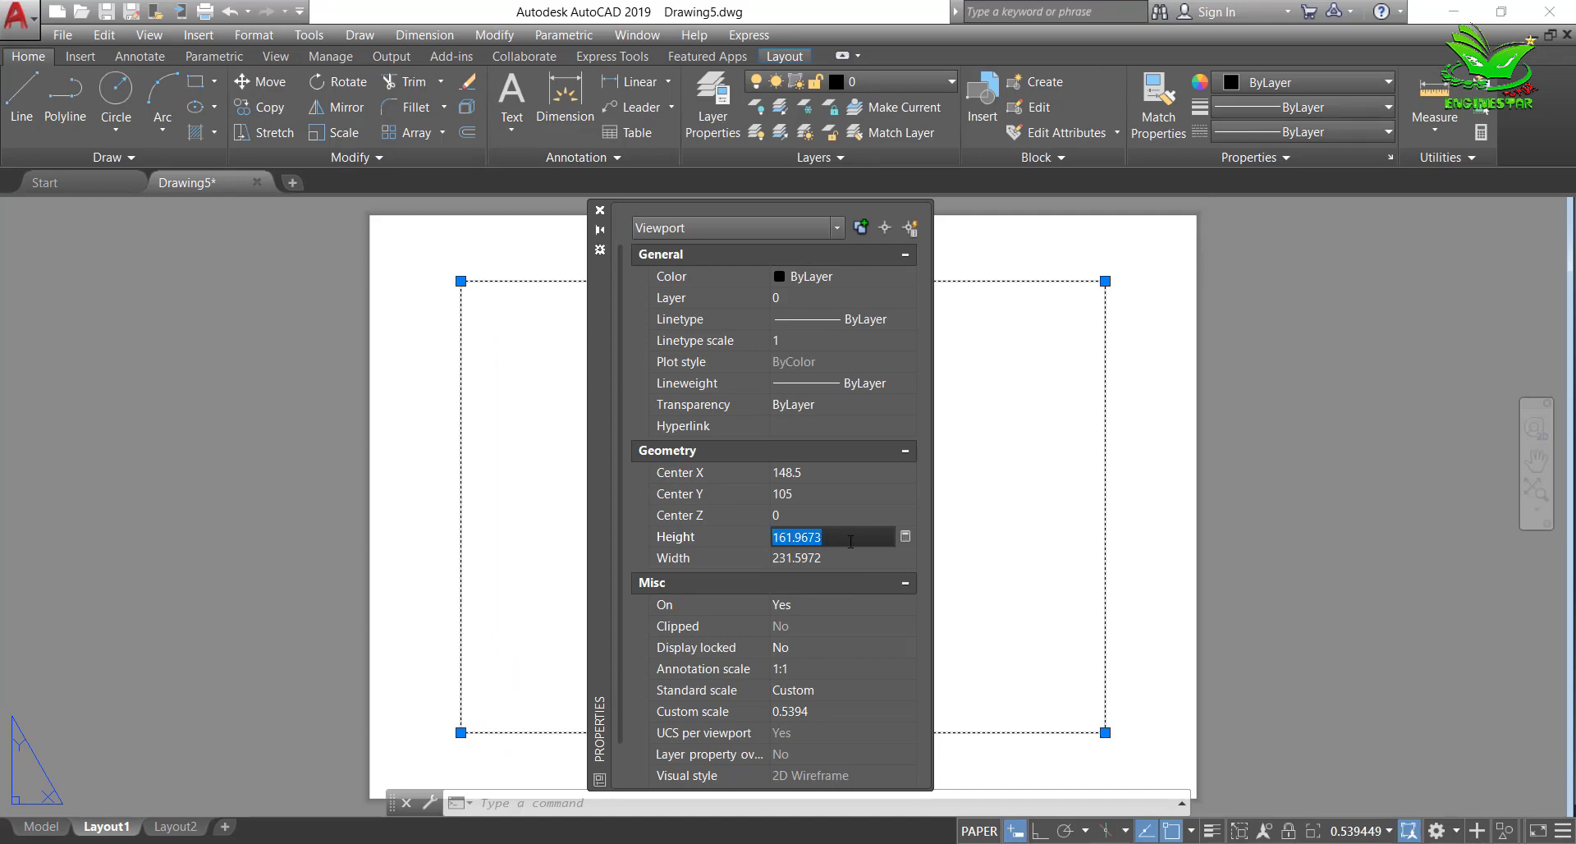
{"action": "type", "text": "190"}
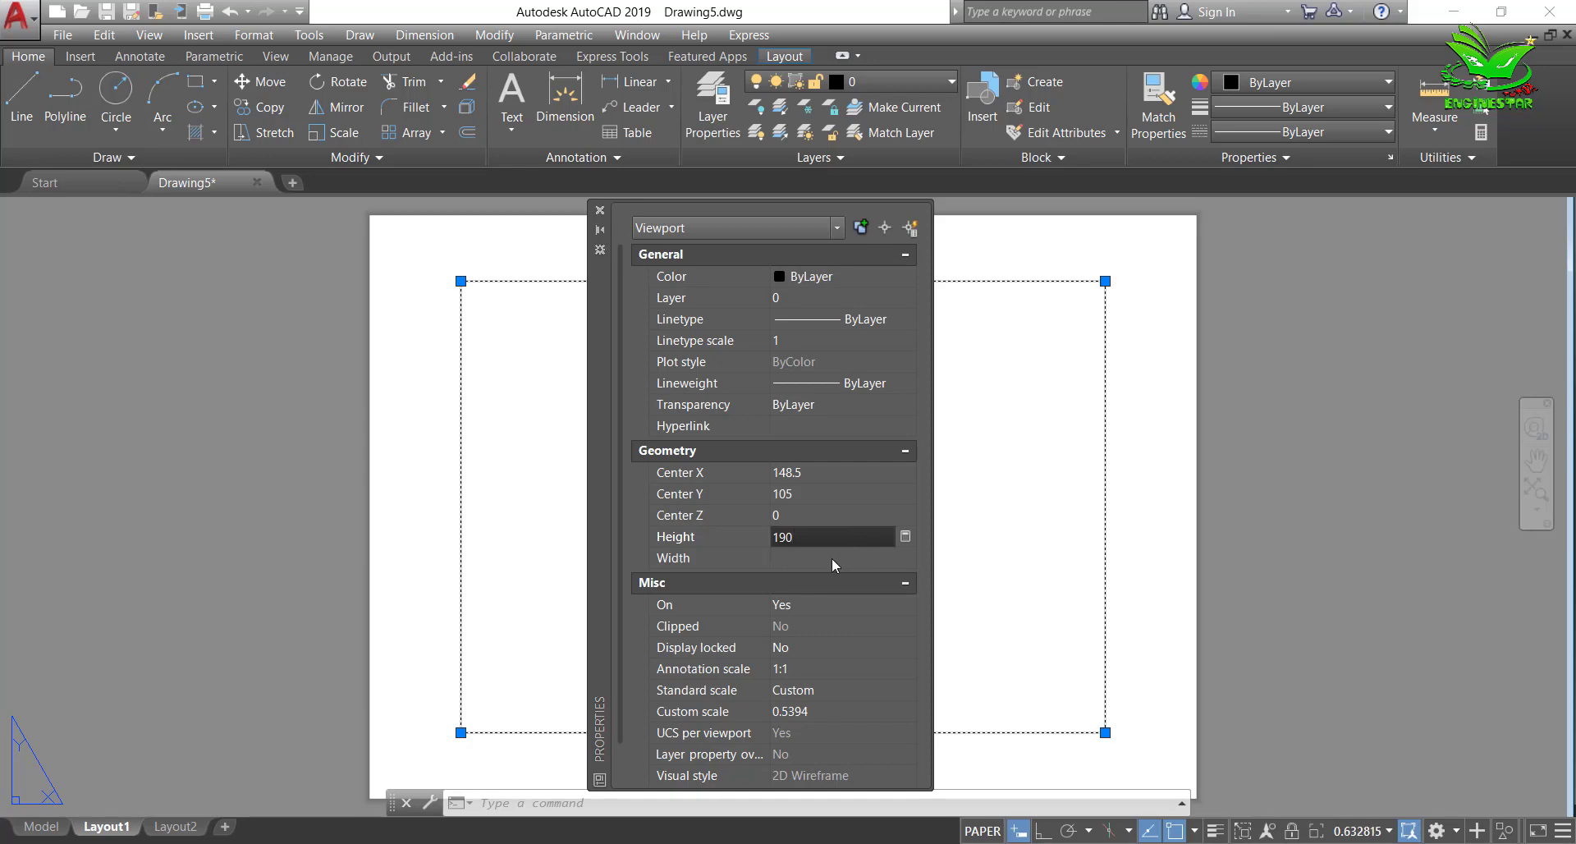
{"action": "left_click", "coordinate": [831, 558]}
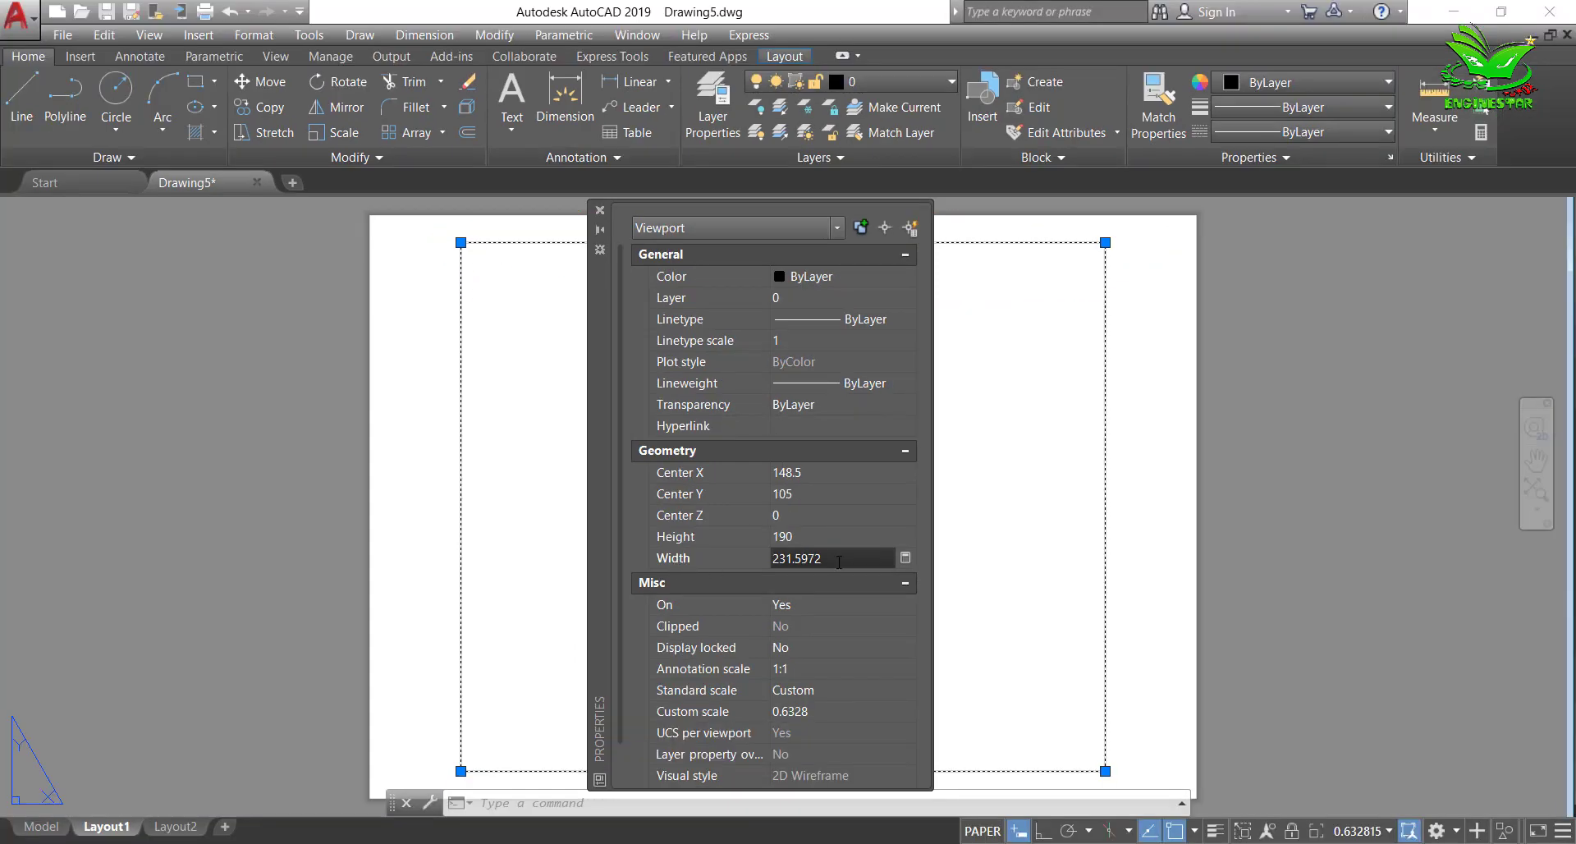
{"action": "double_click", "coordinate": [799, 550]}
{"action": "type", "text": "277"}
{"action": "key", "text": "Return"}
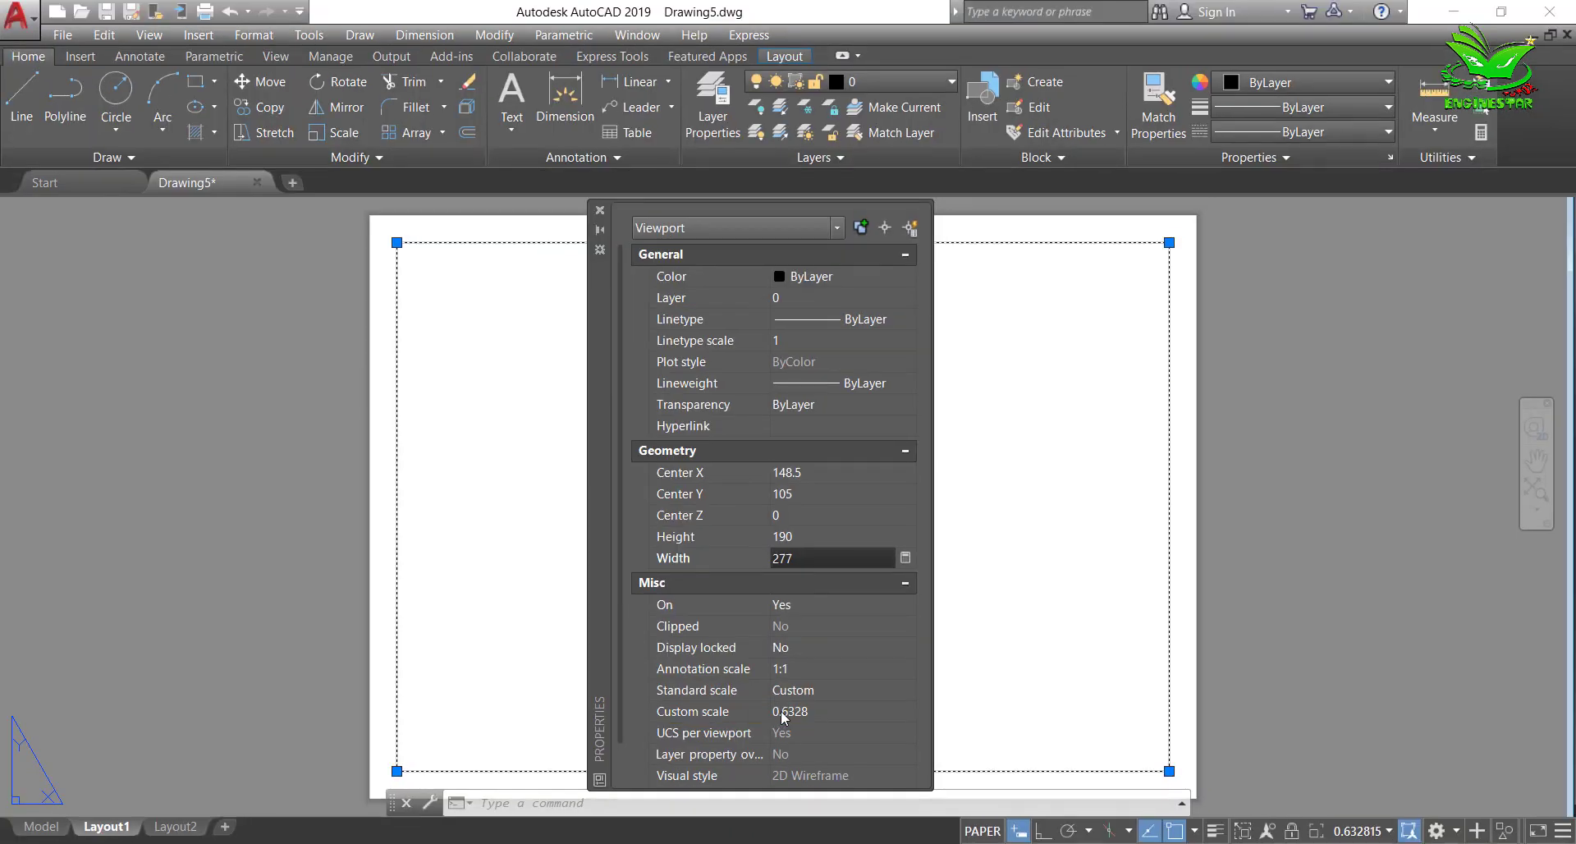
Step: Set the viewport's custom scale to 1 for a 1:1 view
{"action": "left_click", "coordinate": [784, 710]}
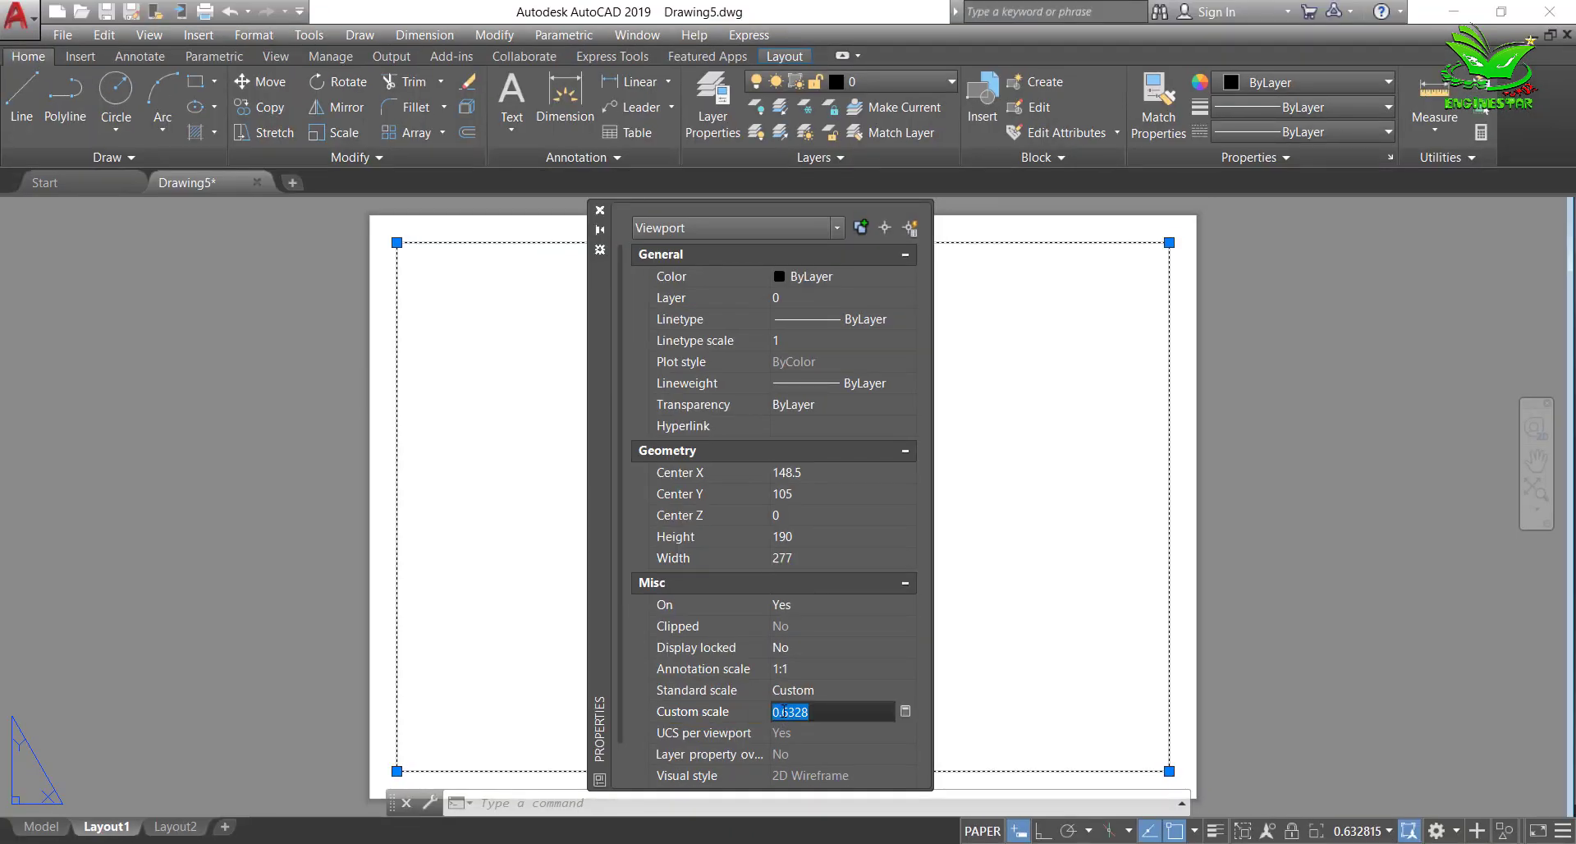
{"action": "type", "text": "1"}
{"action": "key", "text": "Return"}
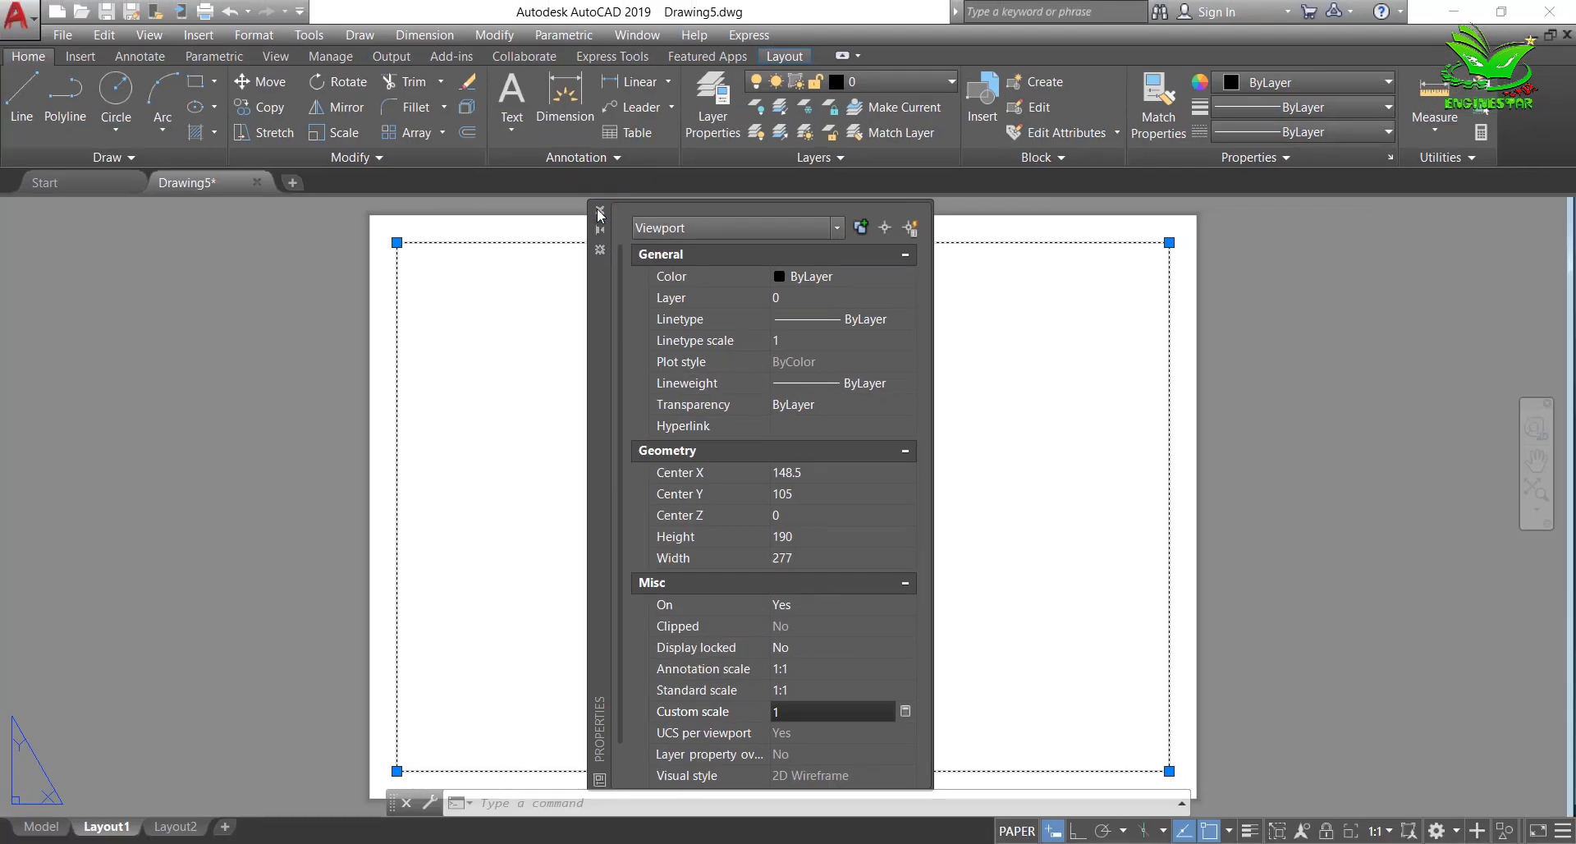
Step: Close the viewport properties and clear the selection
{"action": "left_click", "coordinate": [602, 233]}
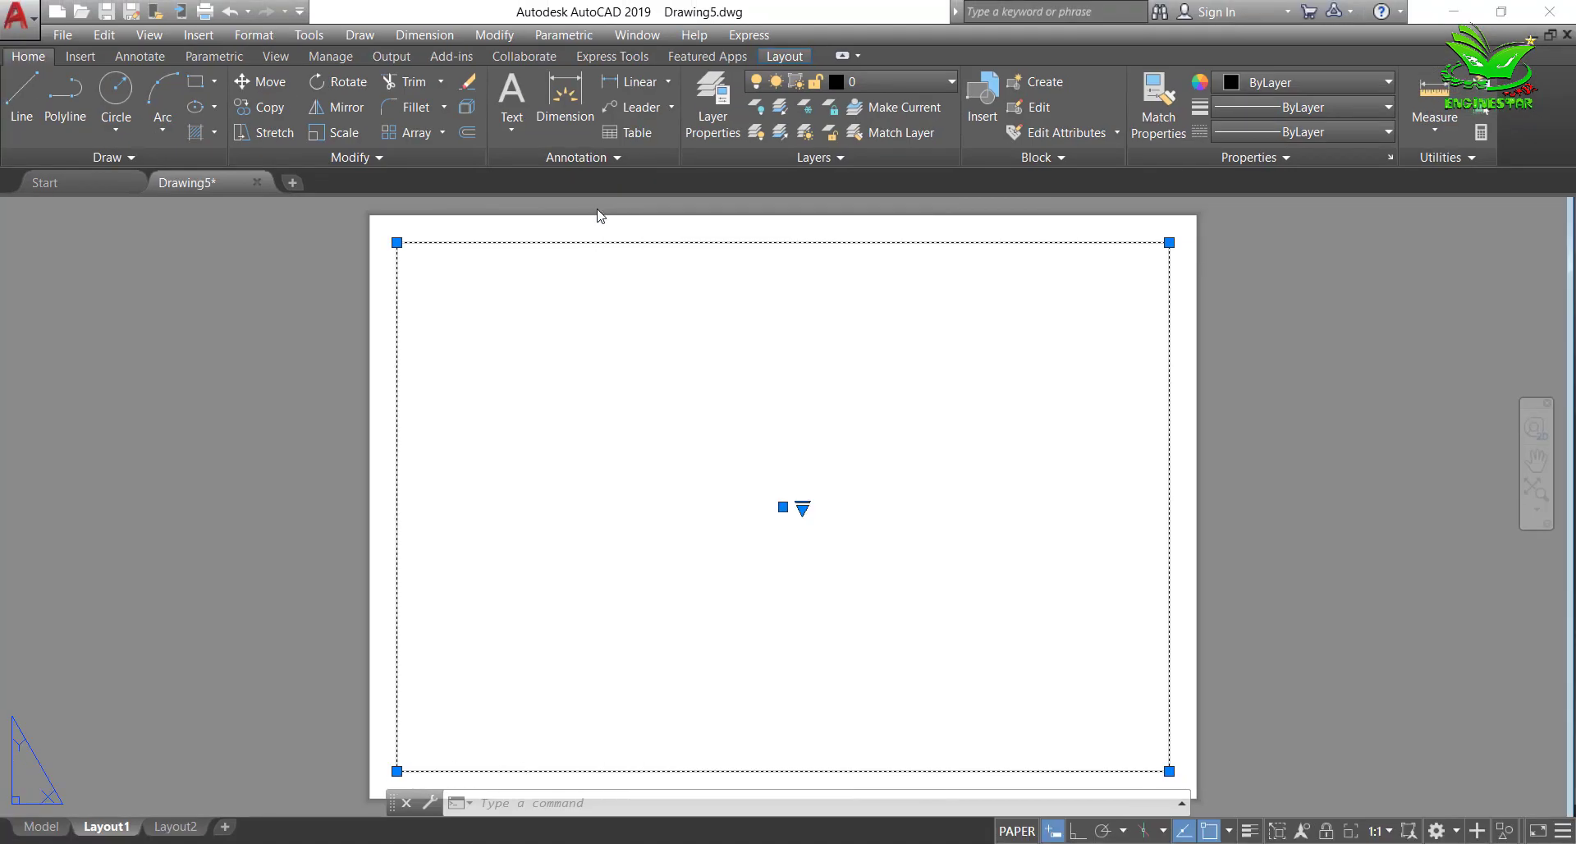
{"action": "left_click", "coordinate": [563, 229]}
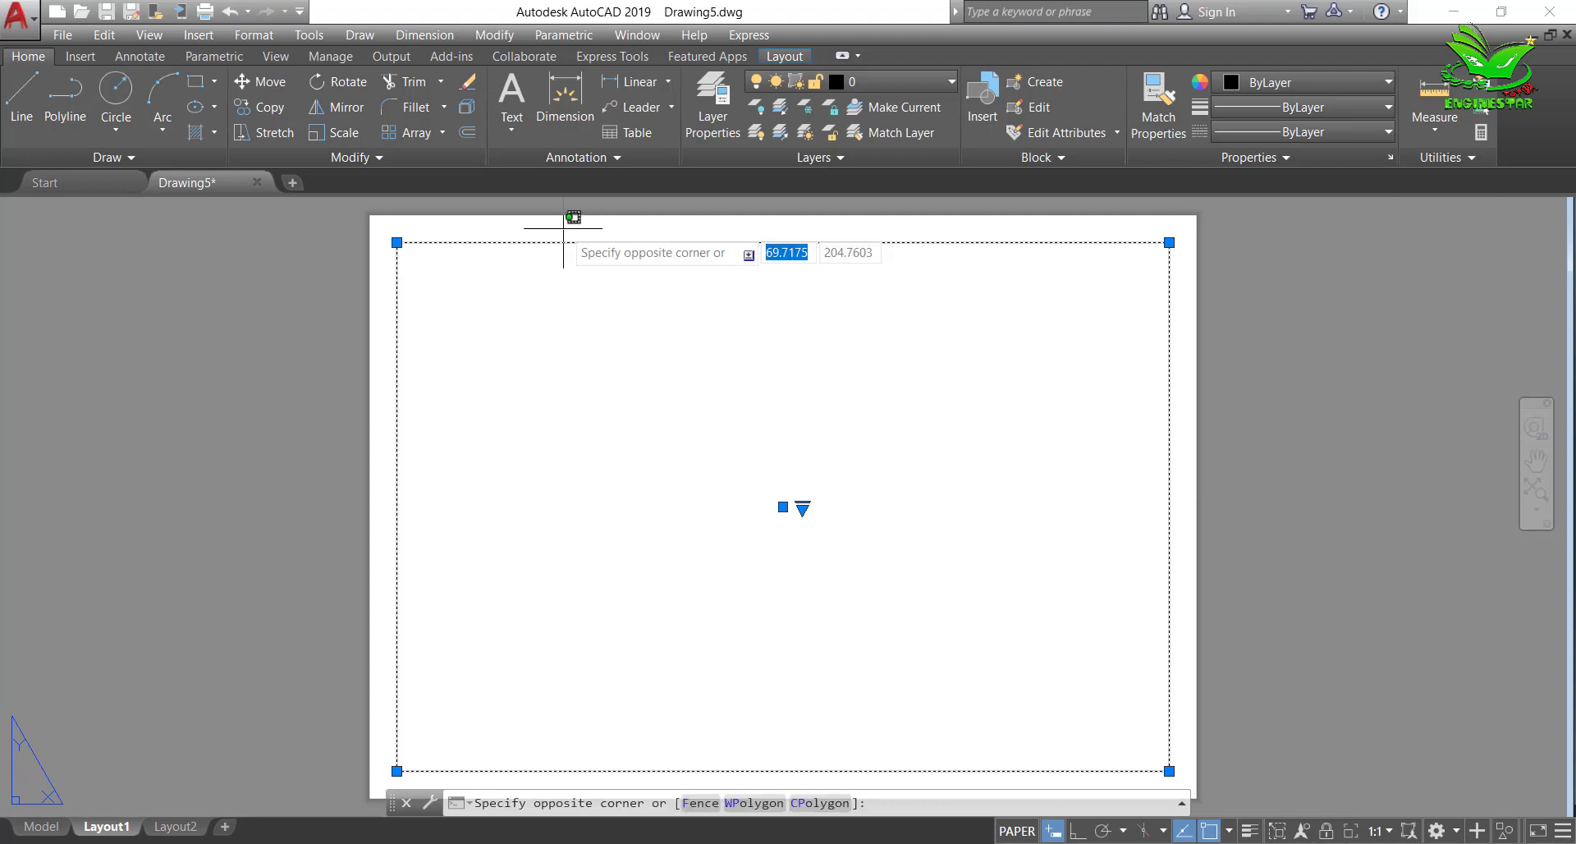
{"action": "left_click", "coordinate": [567, 224]}
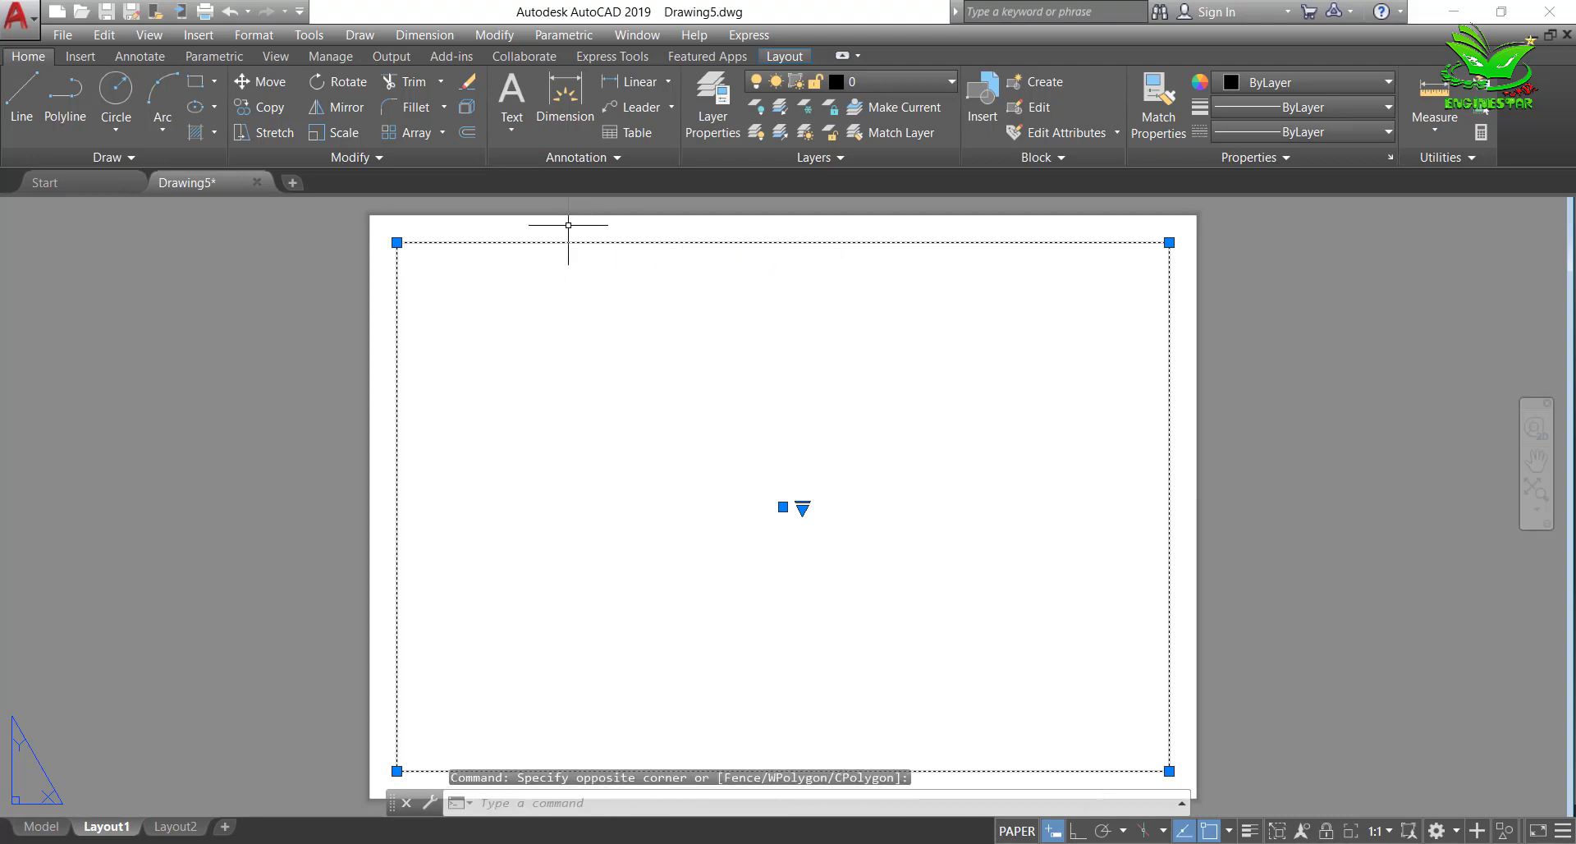
{"action": "key", "text": "Escape"}
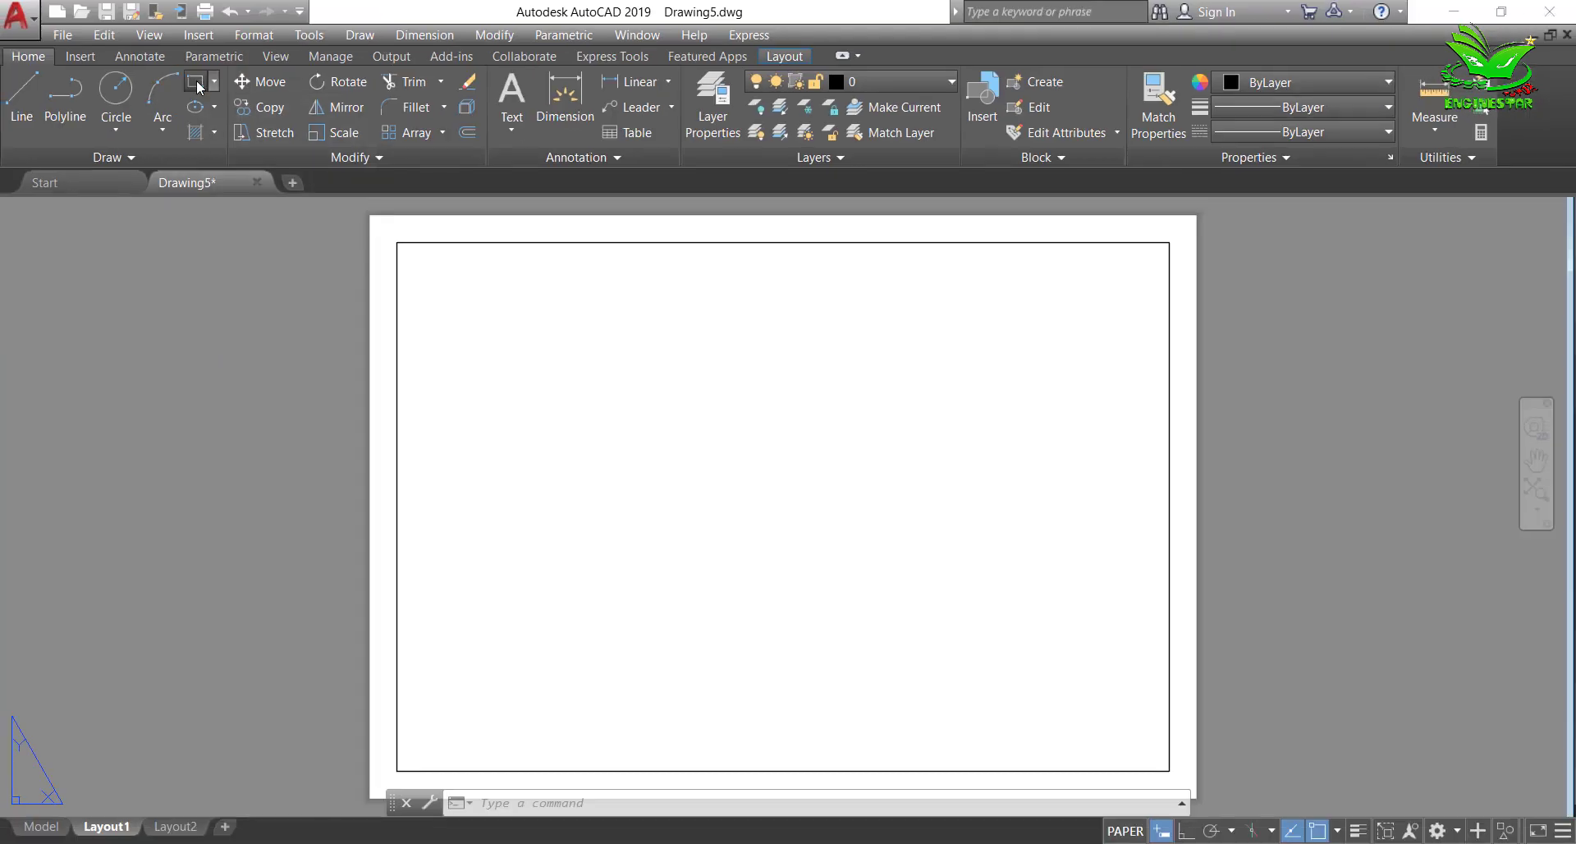
Step: Draw a 110 by 30 rectangle from the border's bottom-right corner and zoom in on it
{"action": "left_click", "coordinate": [194, 83]}
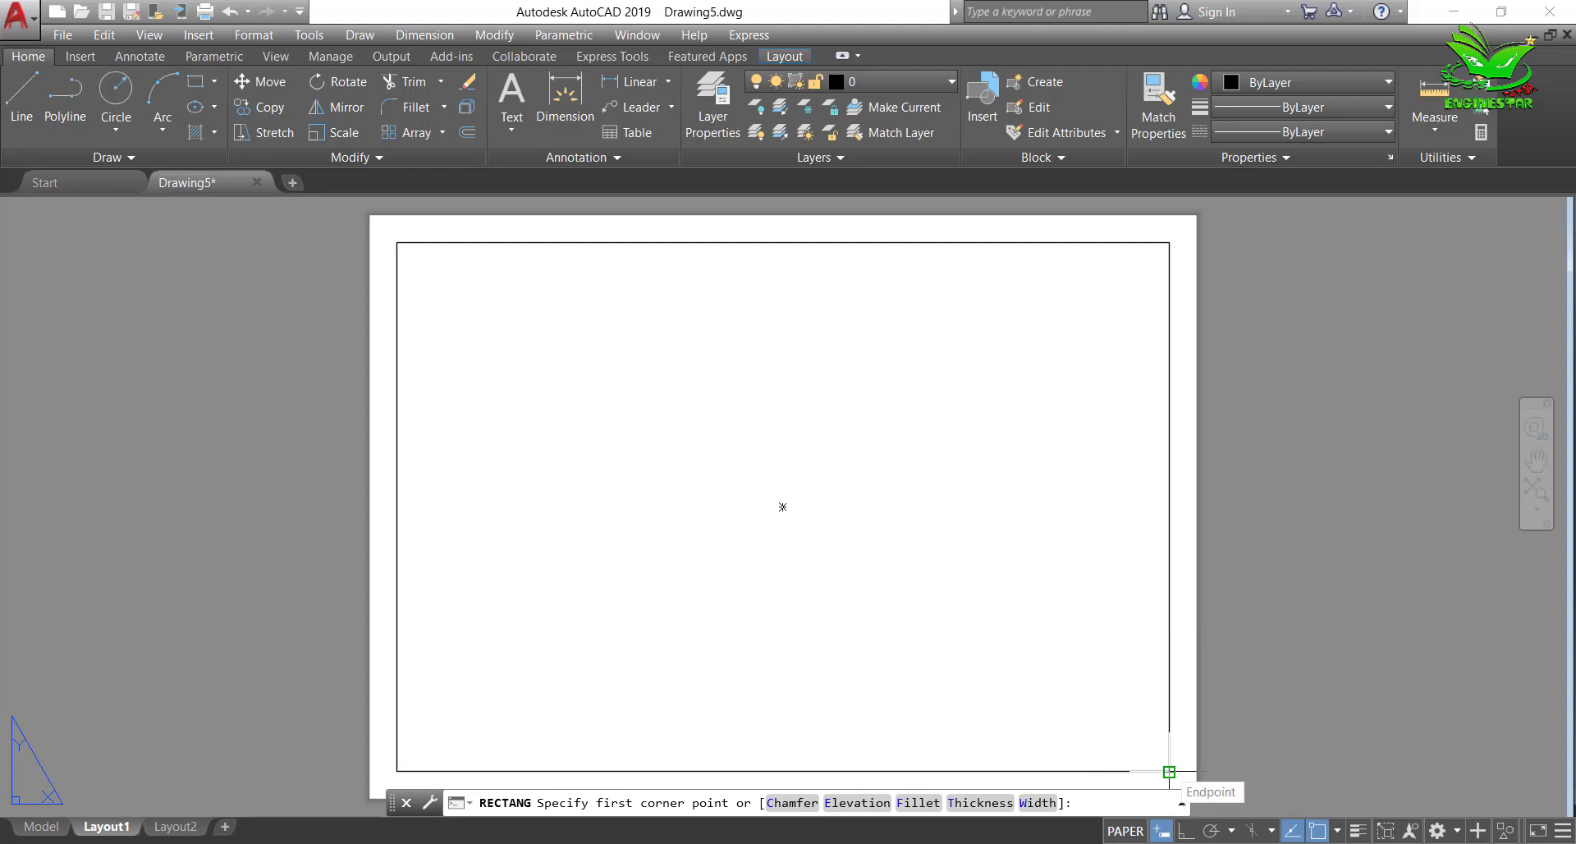
{"action": "left_click", "coordinate": [1169, 771]}
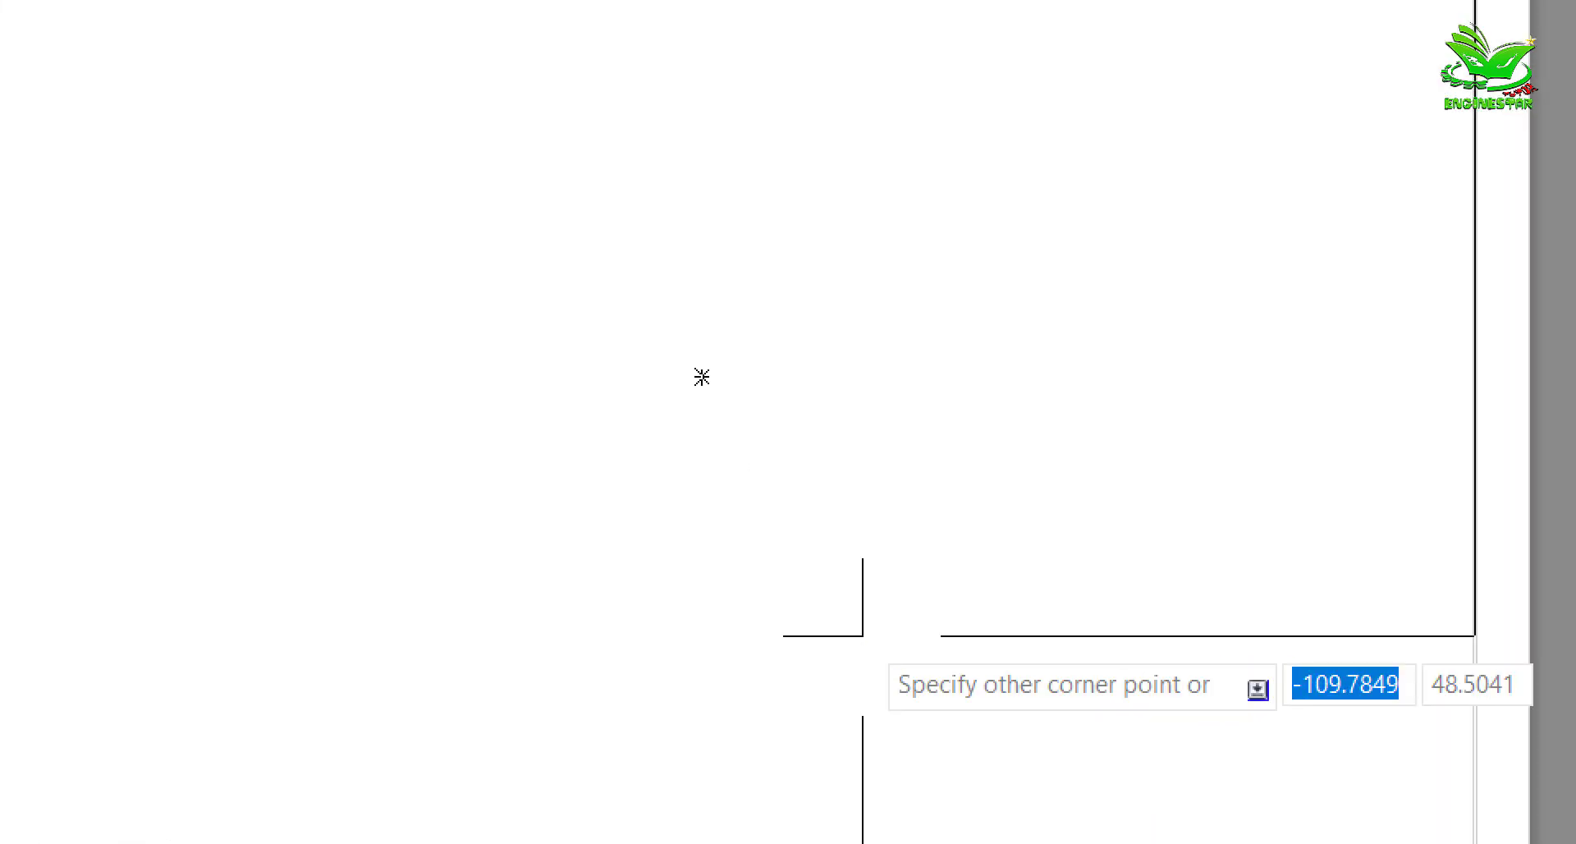
{"action": "mouse_move", "coordinate": [1273, 649]}
{"action": "left_mouse_down"}
{"action": "mouse_move", "coordinate": [1551, 668]}
{"action": "mouse_move", "coordinate": [1354, 748]}
{"action": "mouse_move", "coordinate": [1269, 672]}
{"action": "mouse_move", "coordinate": [1273, 650]}
{"action": "left_mouse_up"}
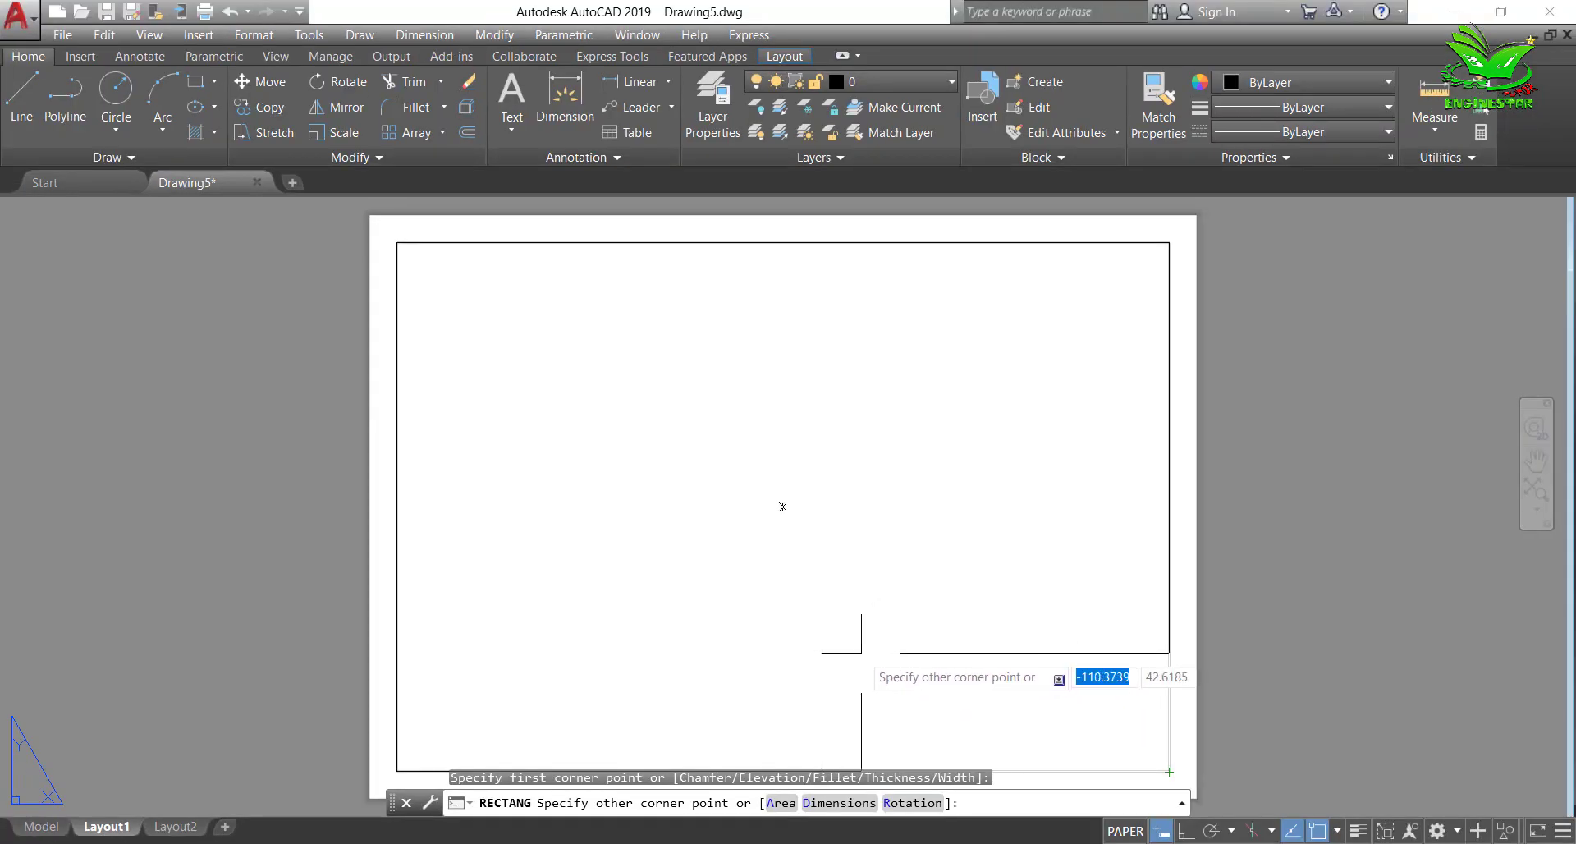
{"action": "type", "text": "-110"}
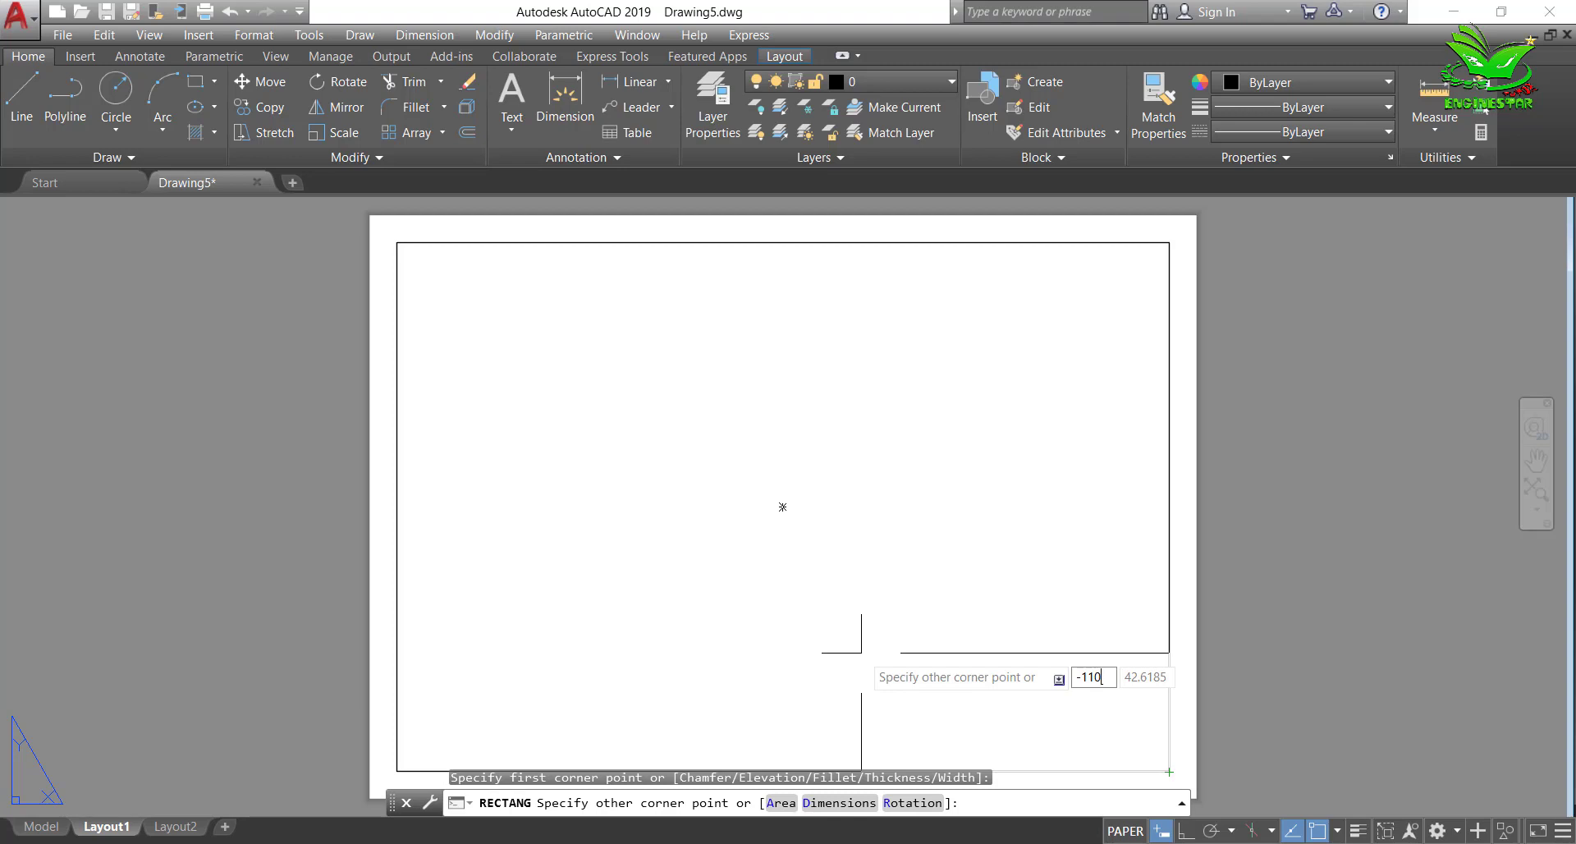
{"action": "key", "text": "Tab"}
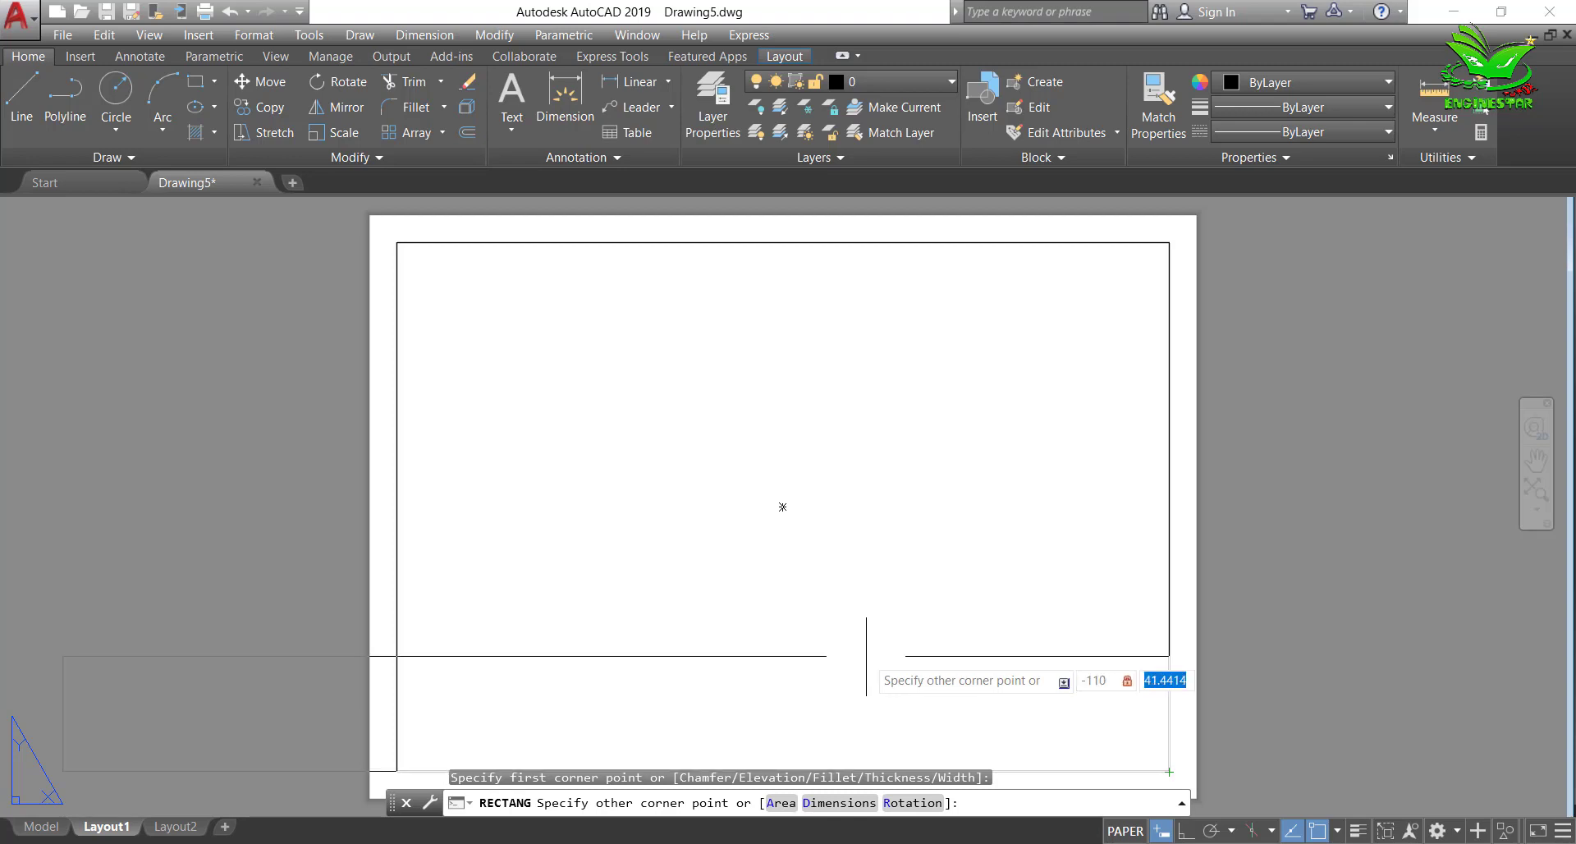
{"action": "type", "text": "30"}
{"action": "key", "text": "Return"}
{"action": "scroll", "coordinate": [884, 659], "scroll_direction": "down", "scroll_amount": 1}
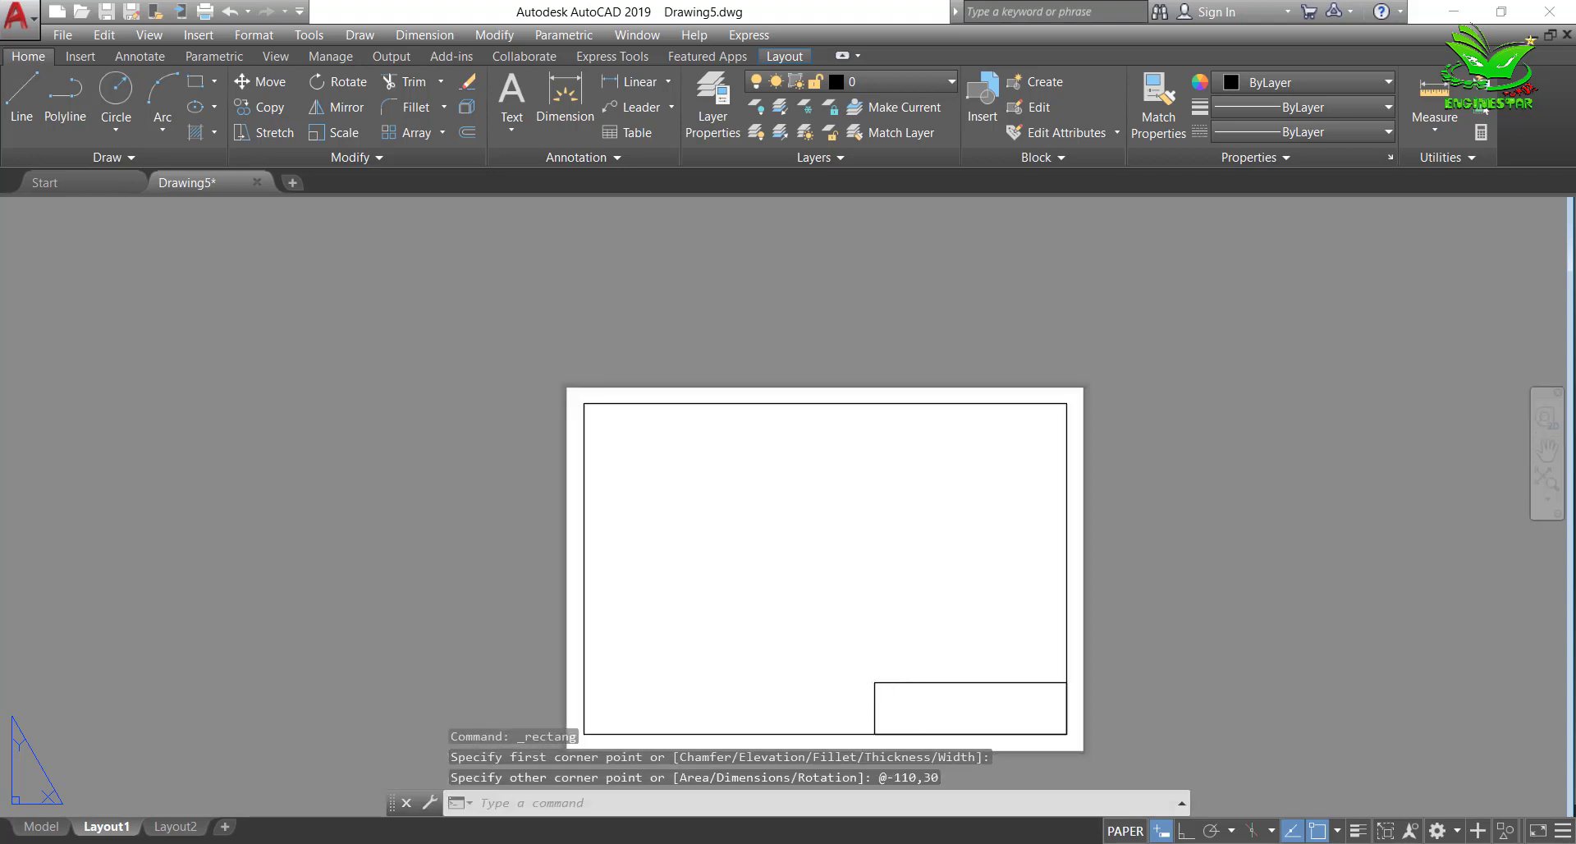
{"action": "scroll", "coordinate": [921, 714], "scroll_direction": "up", "scroll_amount": 1}
{"action": "middle_click_drag", "start_coordinate": [922, 714], "coordinate": [884, 650]}
{"action": "scroll", "coordinate": [884, 650], "scroll_direction": "up", "scroll_amount": 2}
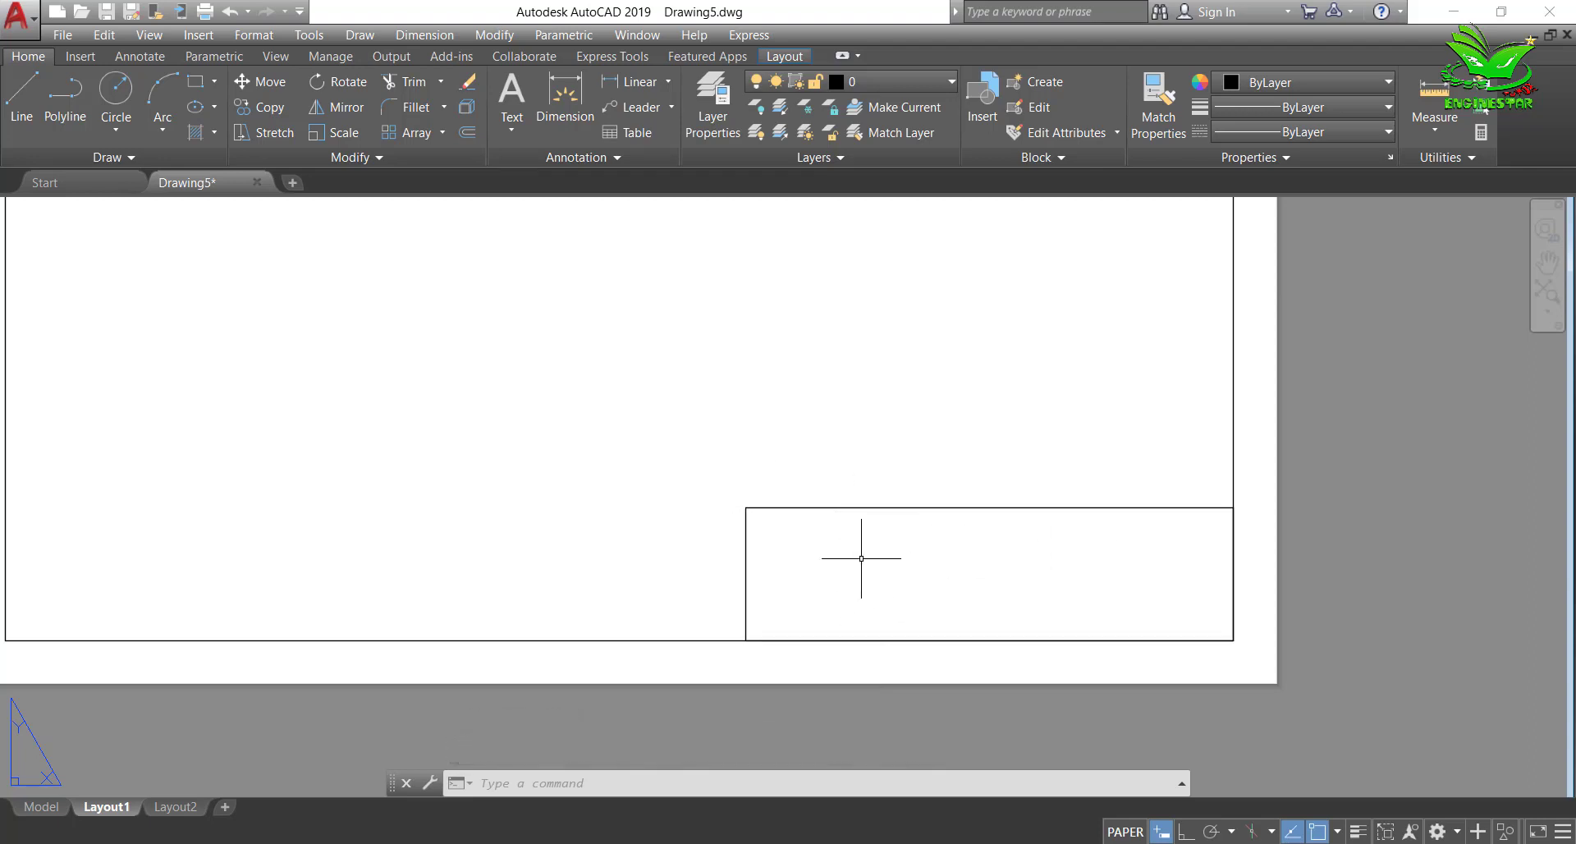
{"action": "left_click", "coordinate": [25, 98]}
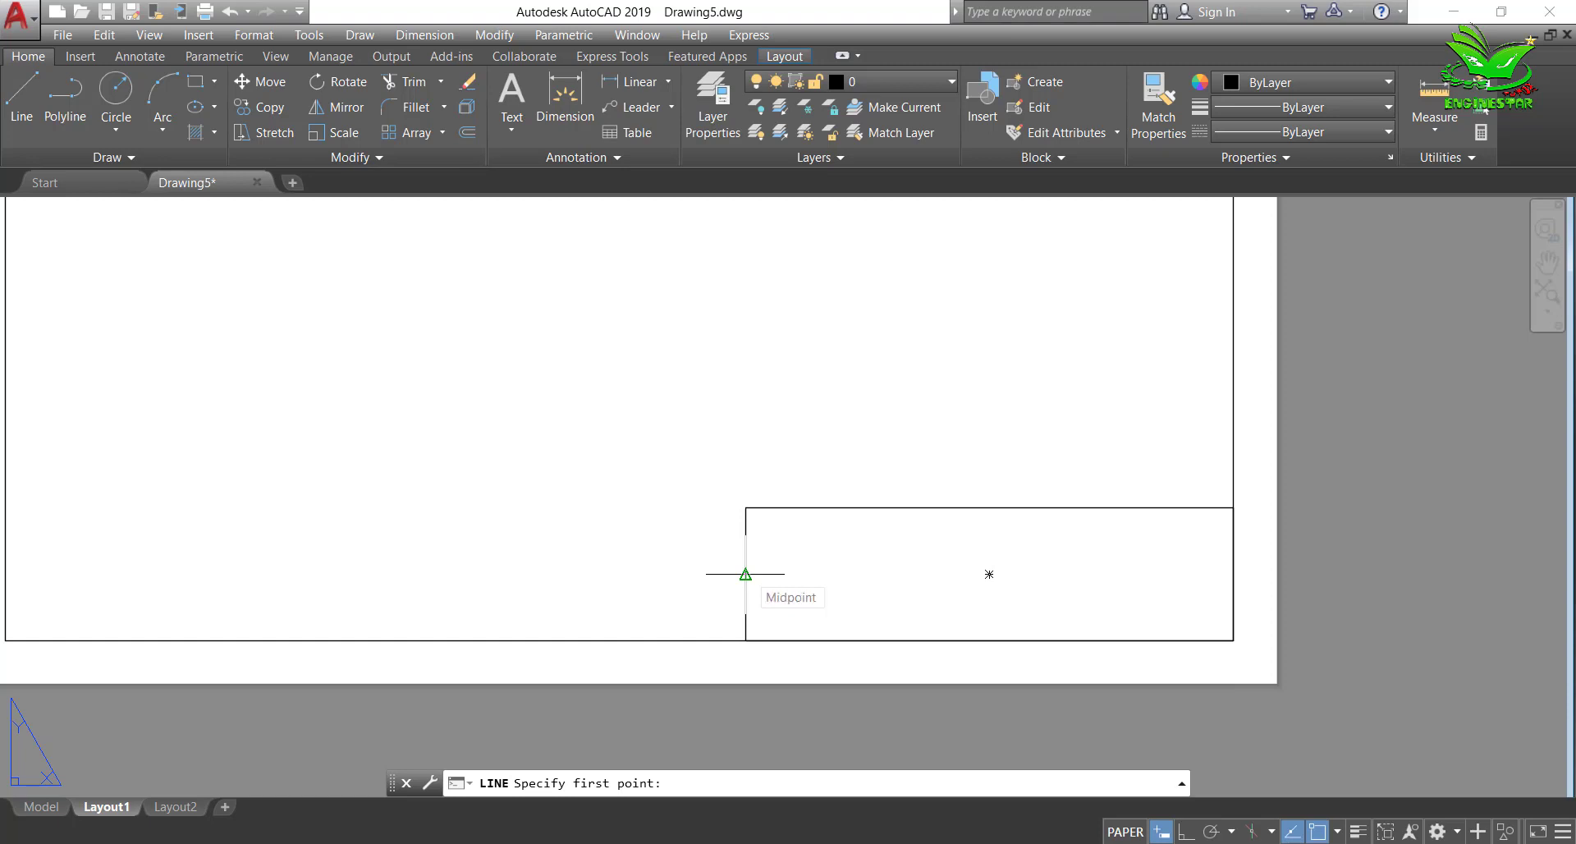
Step: Draw a mid-height horizontal divider across the block and a vertical line from its midpoint to the bottom edge
{"action": "left_click", "coordinate": [745, 574]}
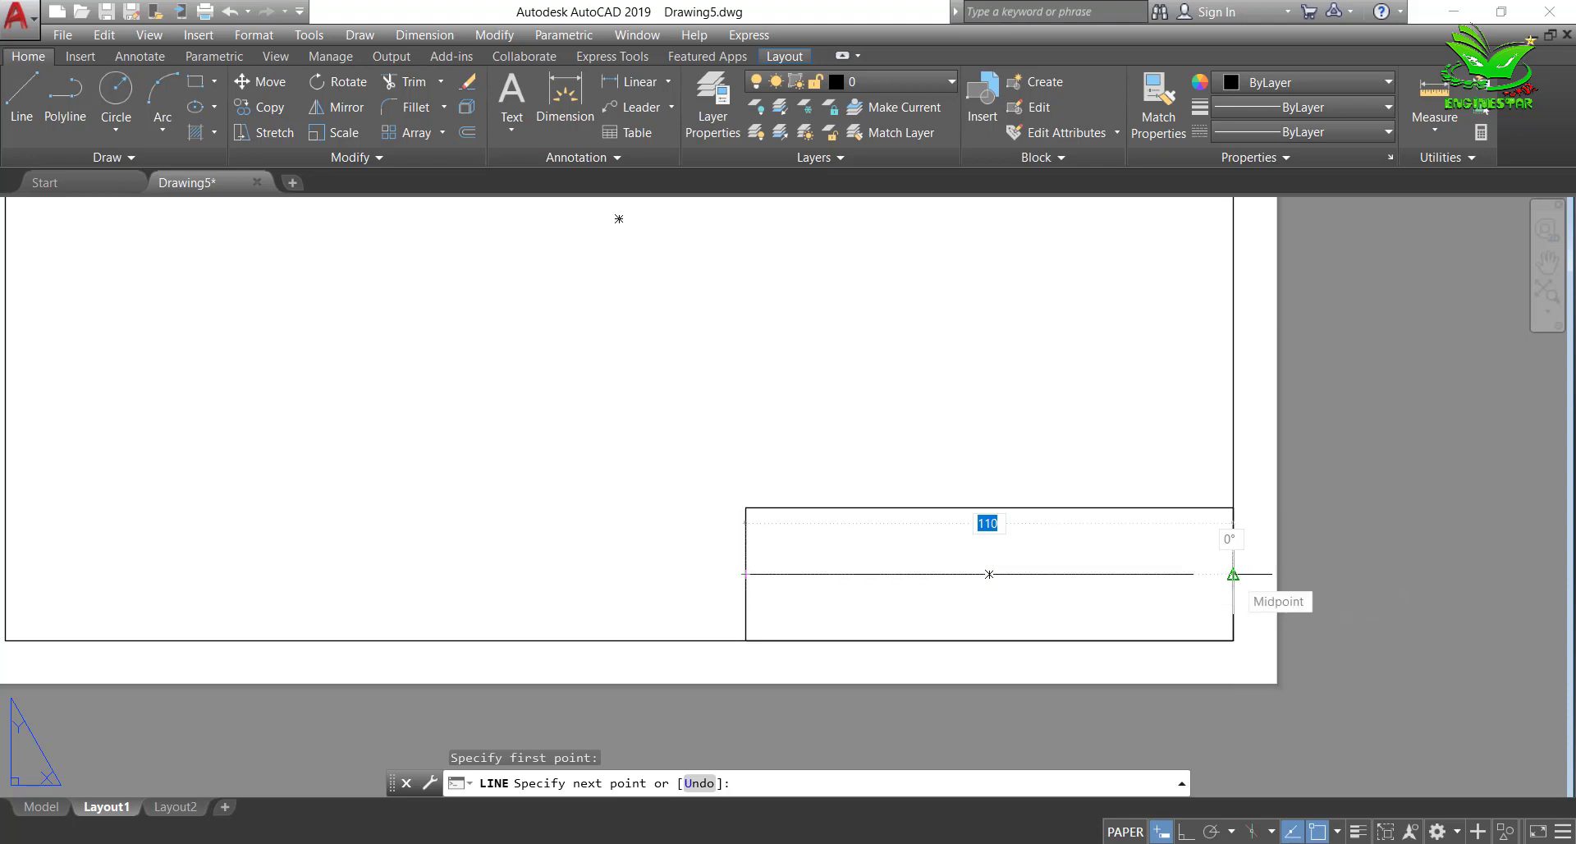
{"action": "left_click", "coordinate": [1233, 574]}
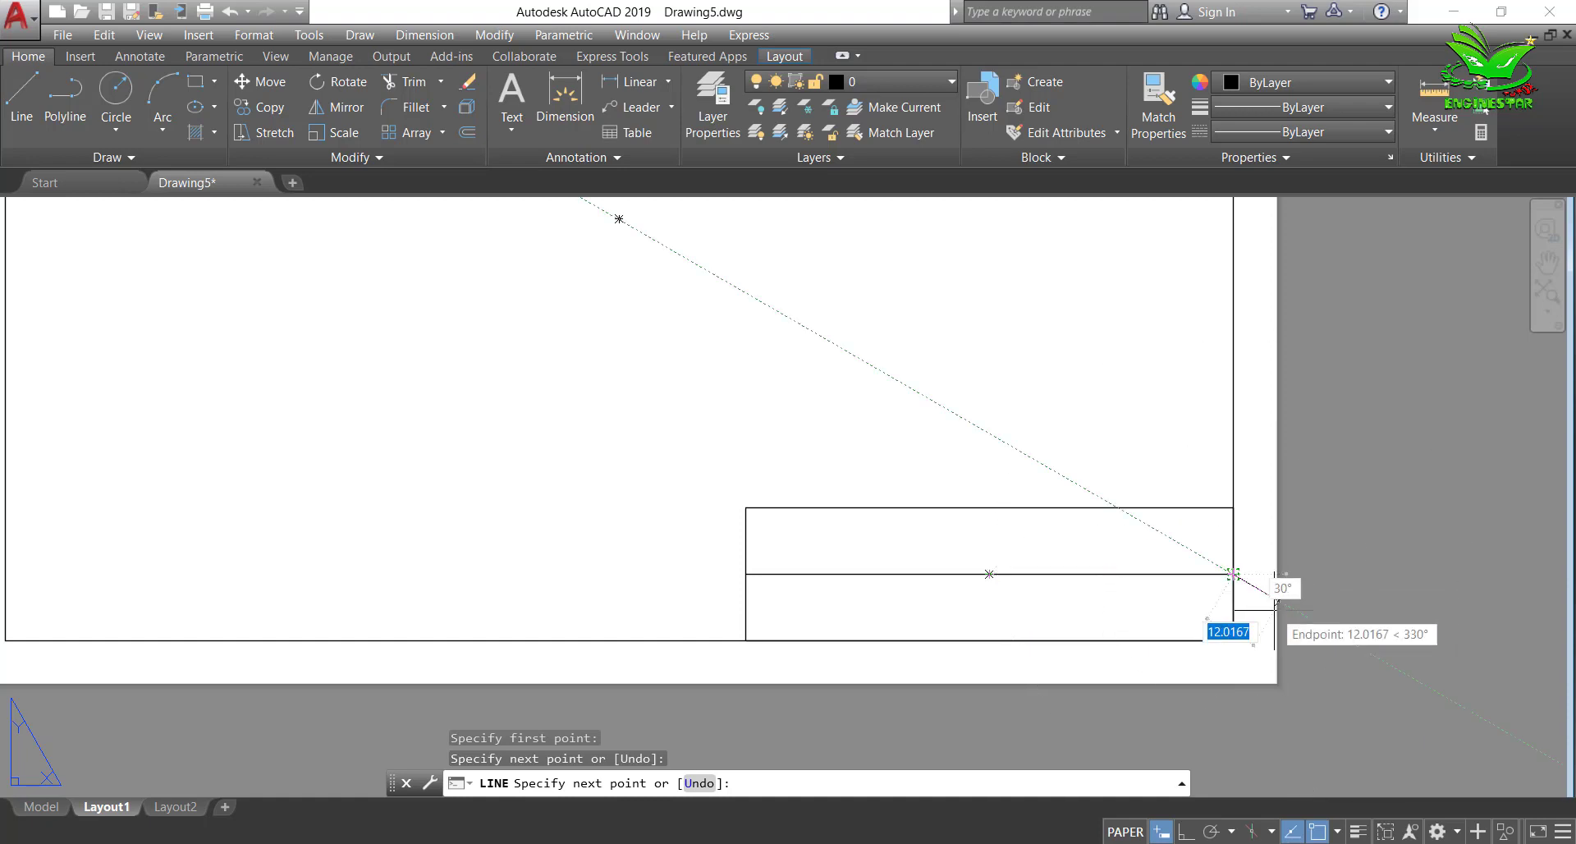
{"action": "key", "text": "Escape"}
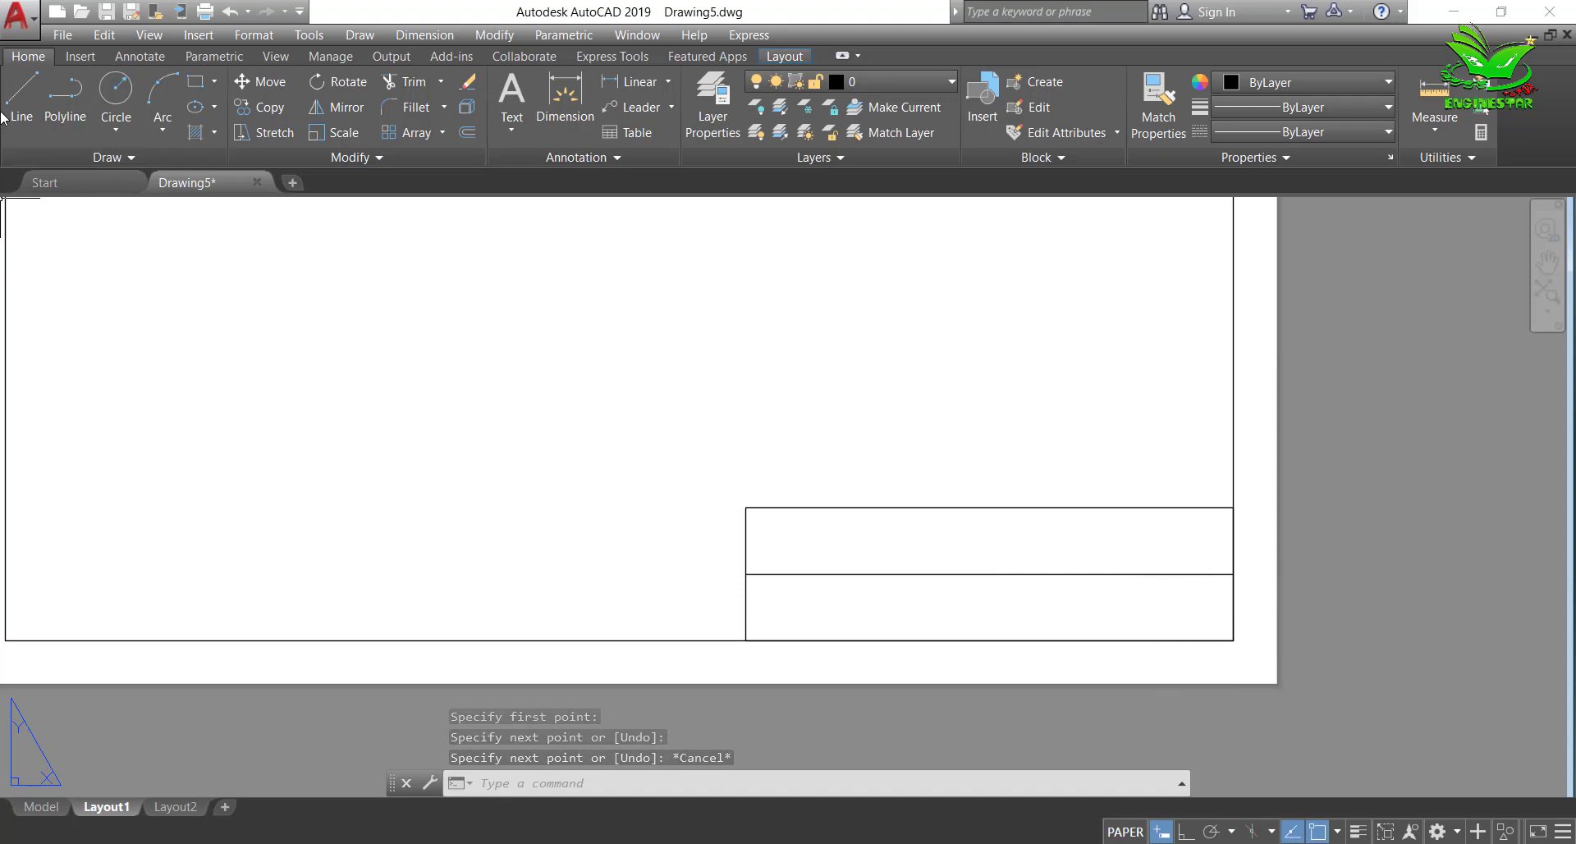
{"action": "left_click", "coordinate": [3, 117]}
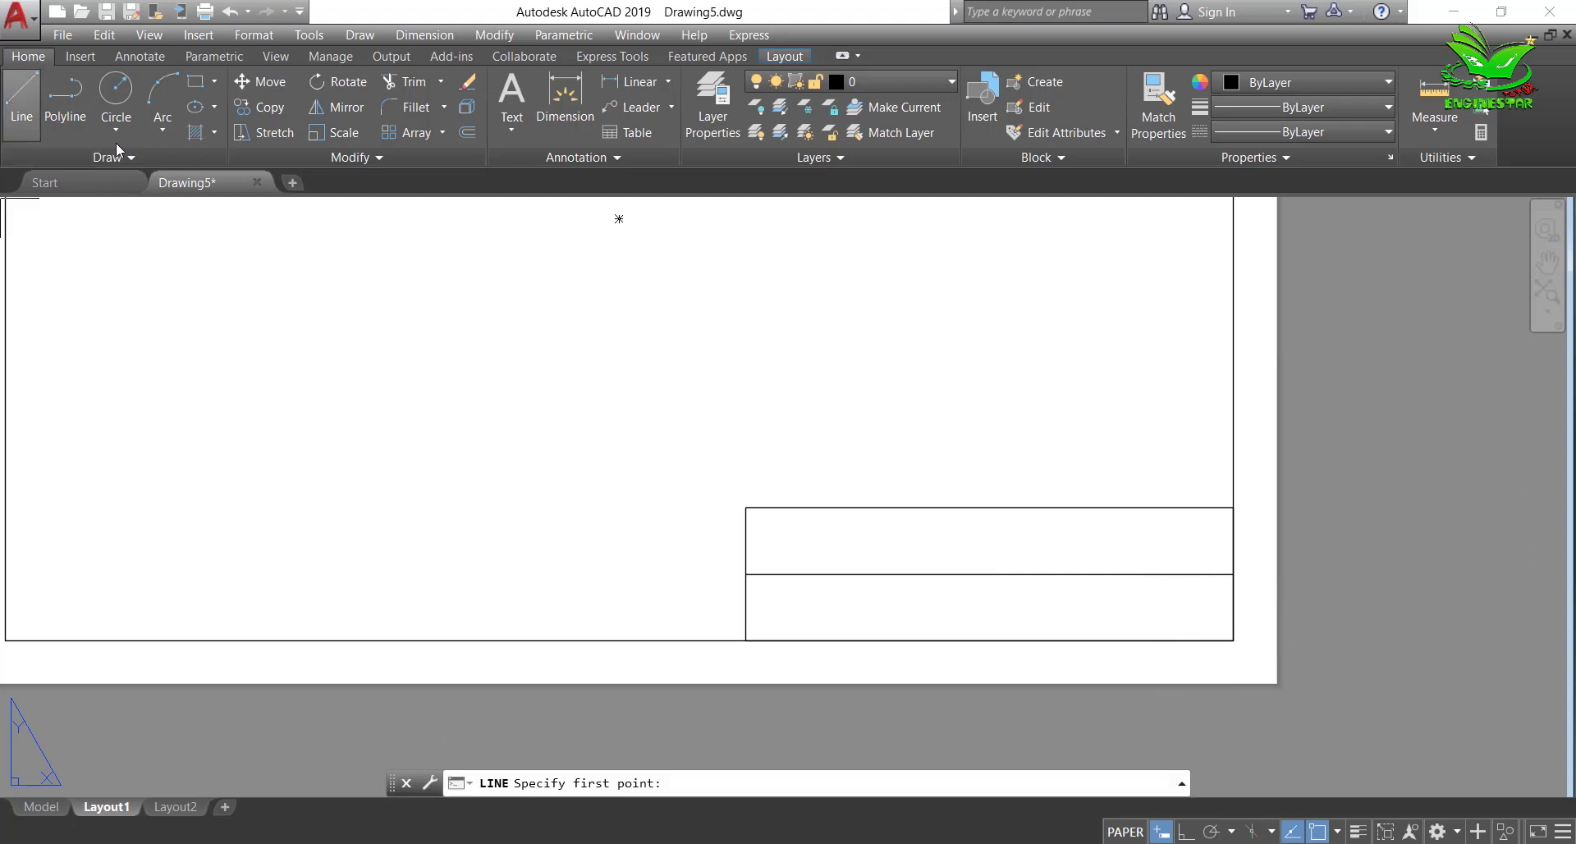
{"action": "left_click", "coordinate": [988, 574]}
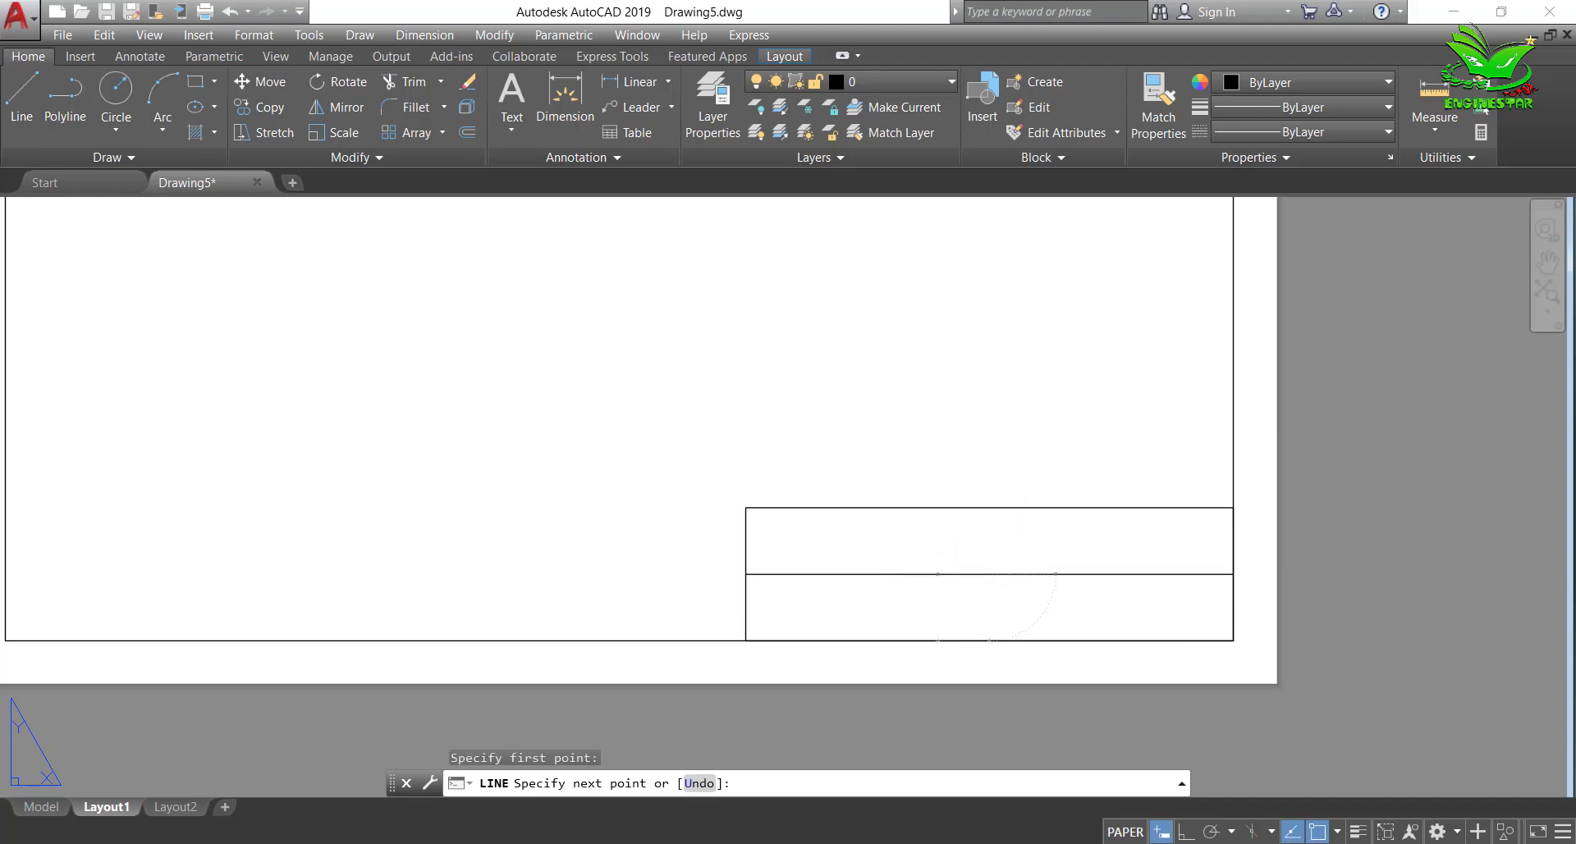
{"action": "left_click", "coordinate": [989, 641]}
{"action": "key", "text": "Escape"}
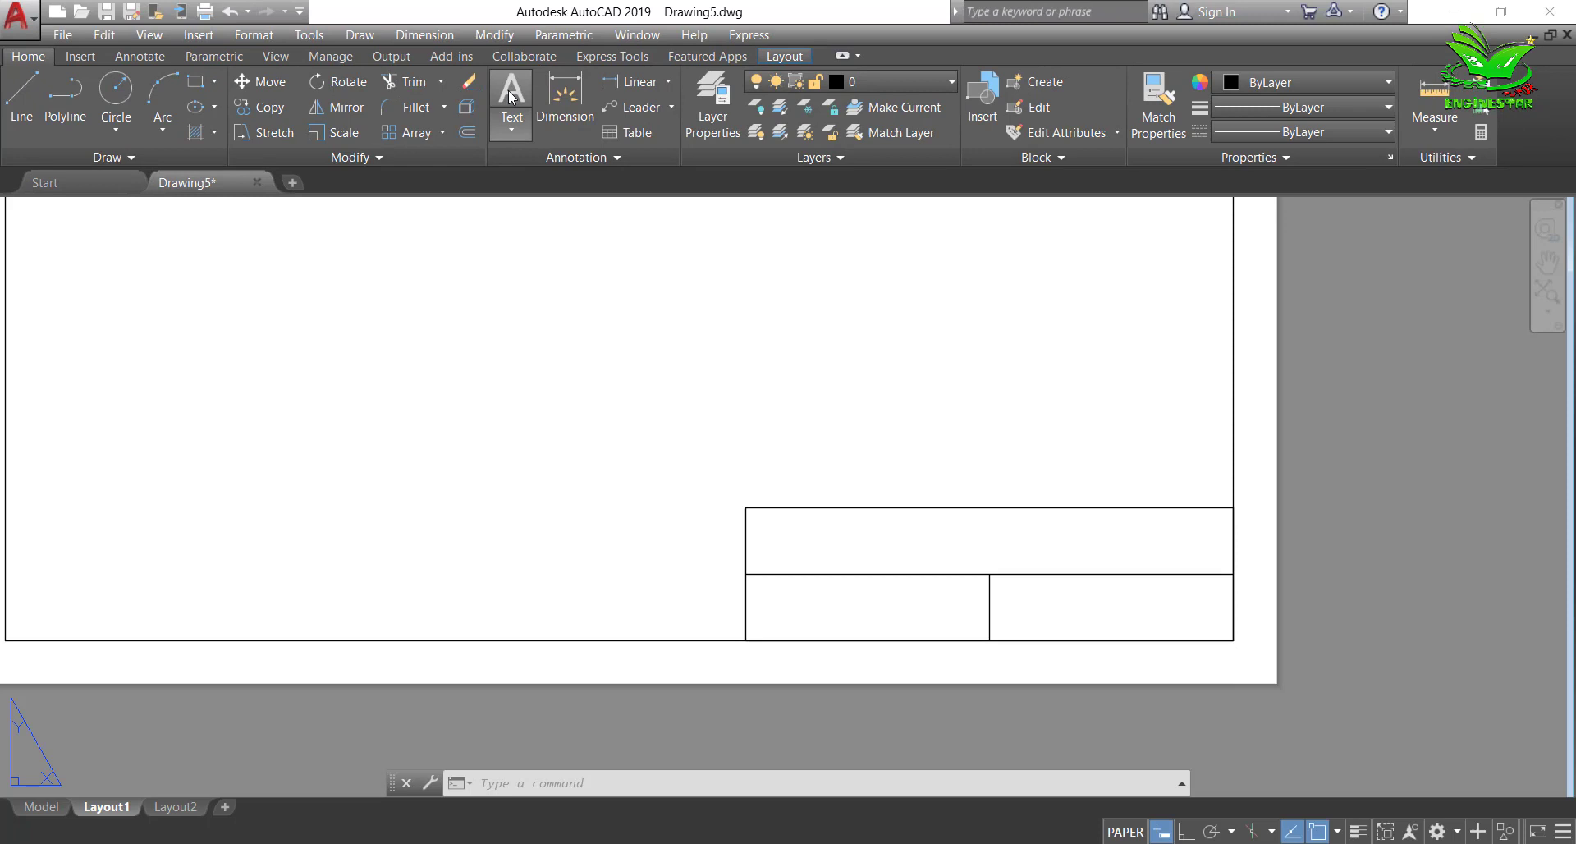
Step: Write 'Work 1-1' at text height 5 in the top row, centred
{"action": "left_click", "coordinate": [511, 95]}
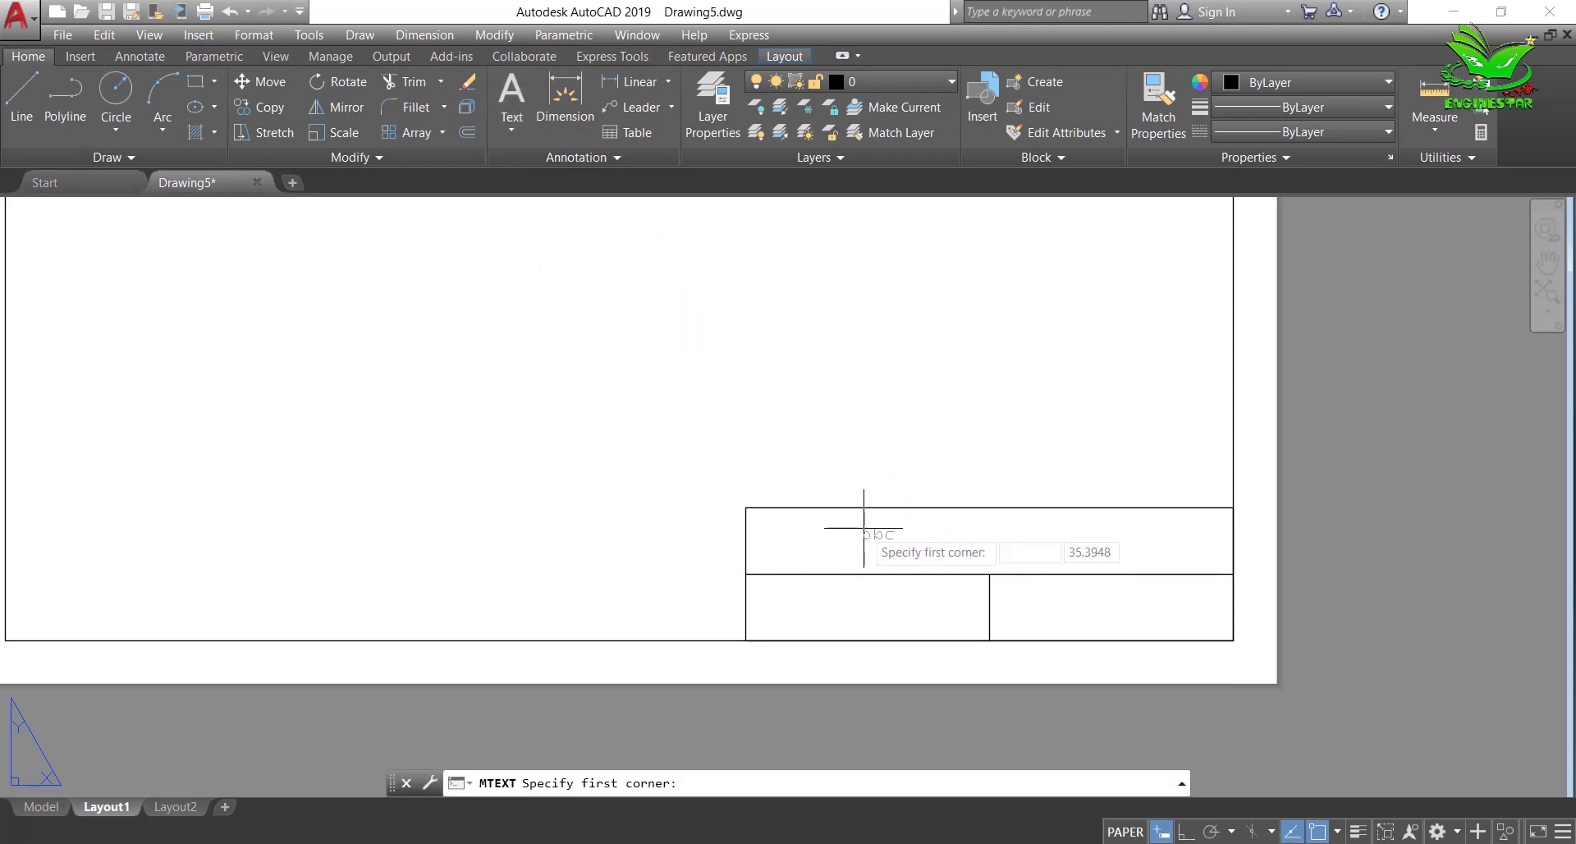
{"action": "left_click", "coordinate": [843, 532]}
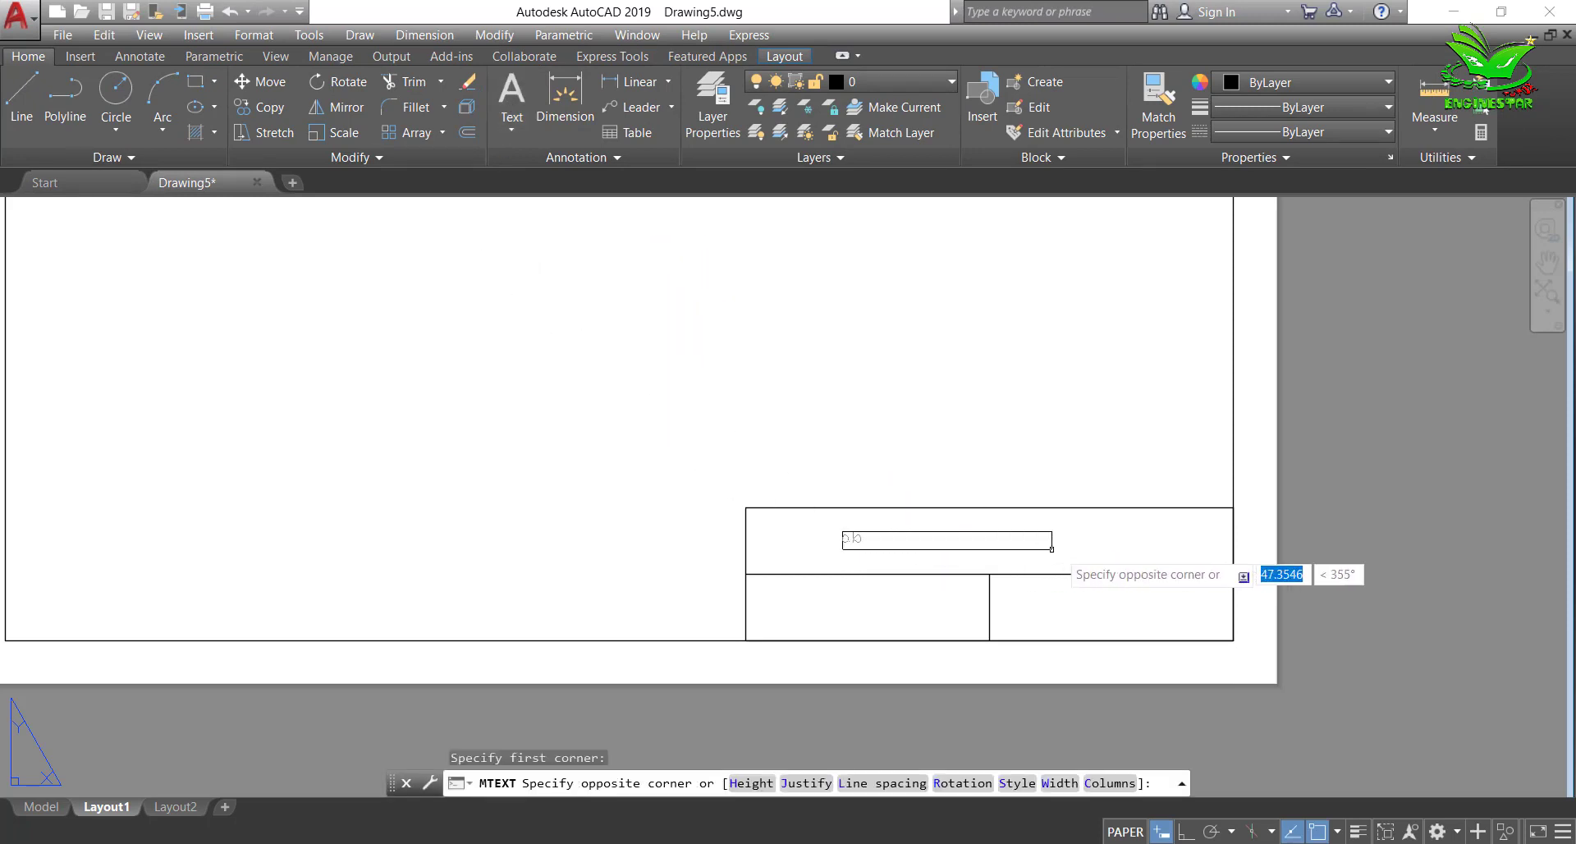
{"action": "left_click", "coordinate": [1105, 559]}
{"action": "left_click", "coordinate": [935, 540]}
{"action": "type", "text": "Work 1-1"}
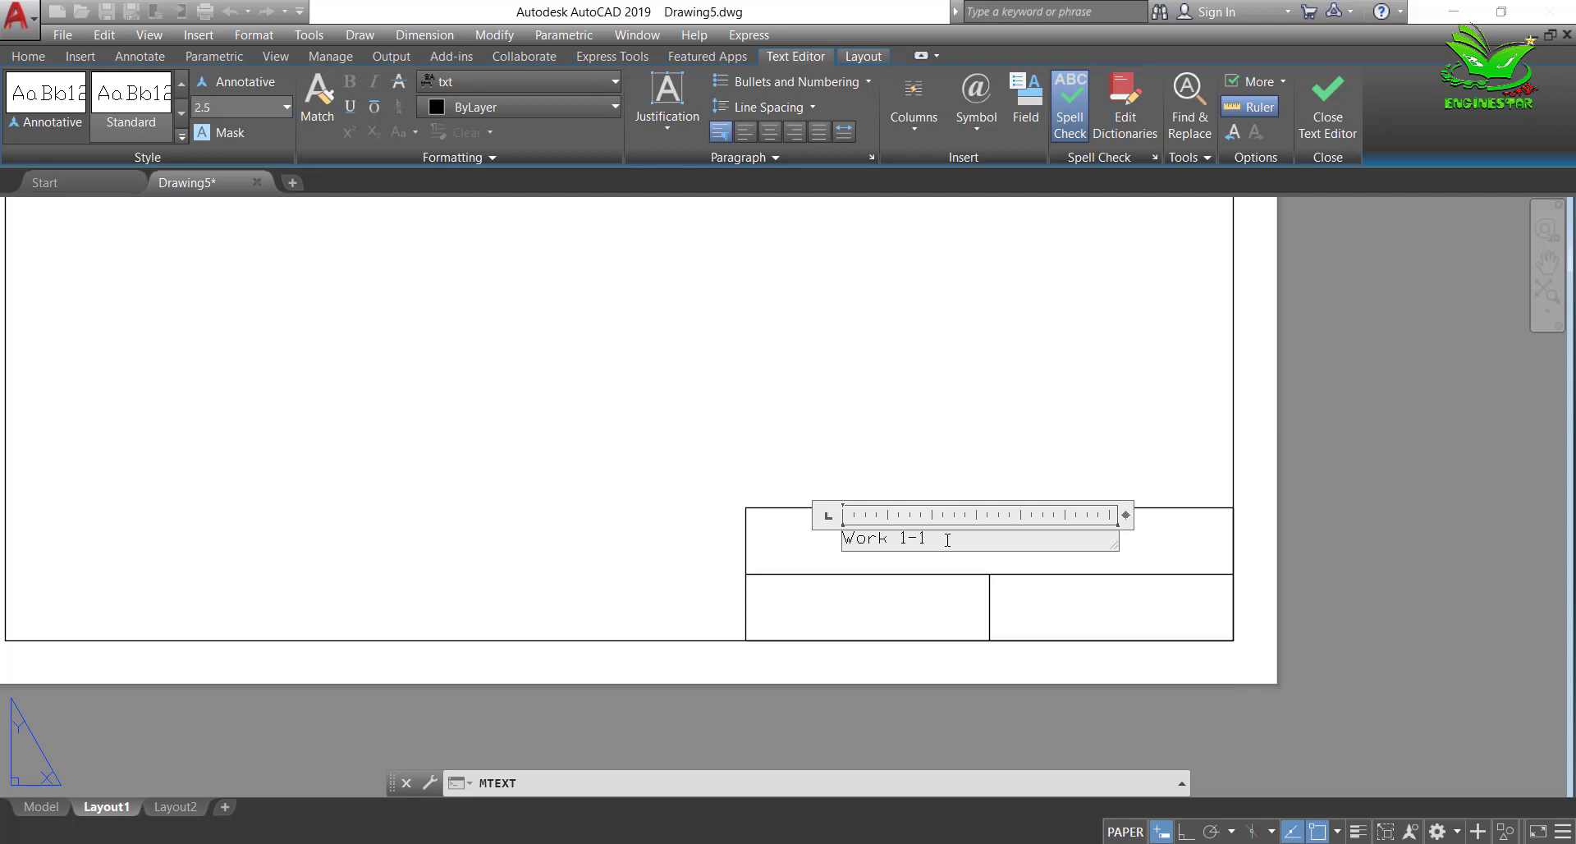
{"action": "left_click_drag", "start_coordinate": [949, 539], "coordinate": [838, 539]}
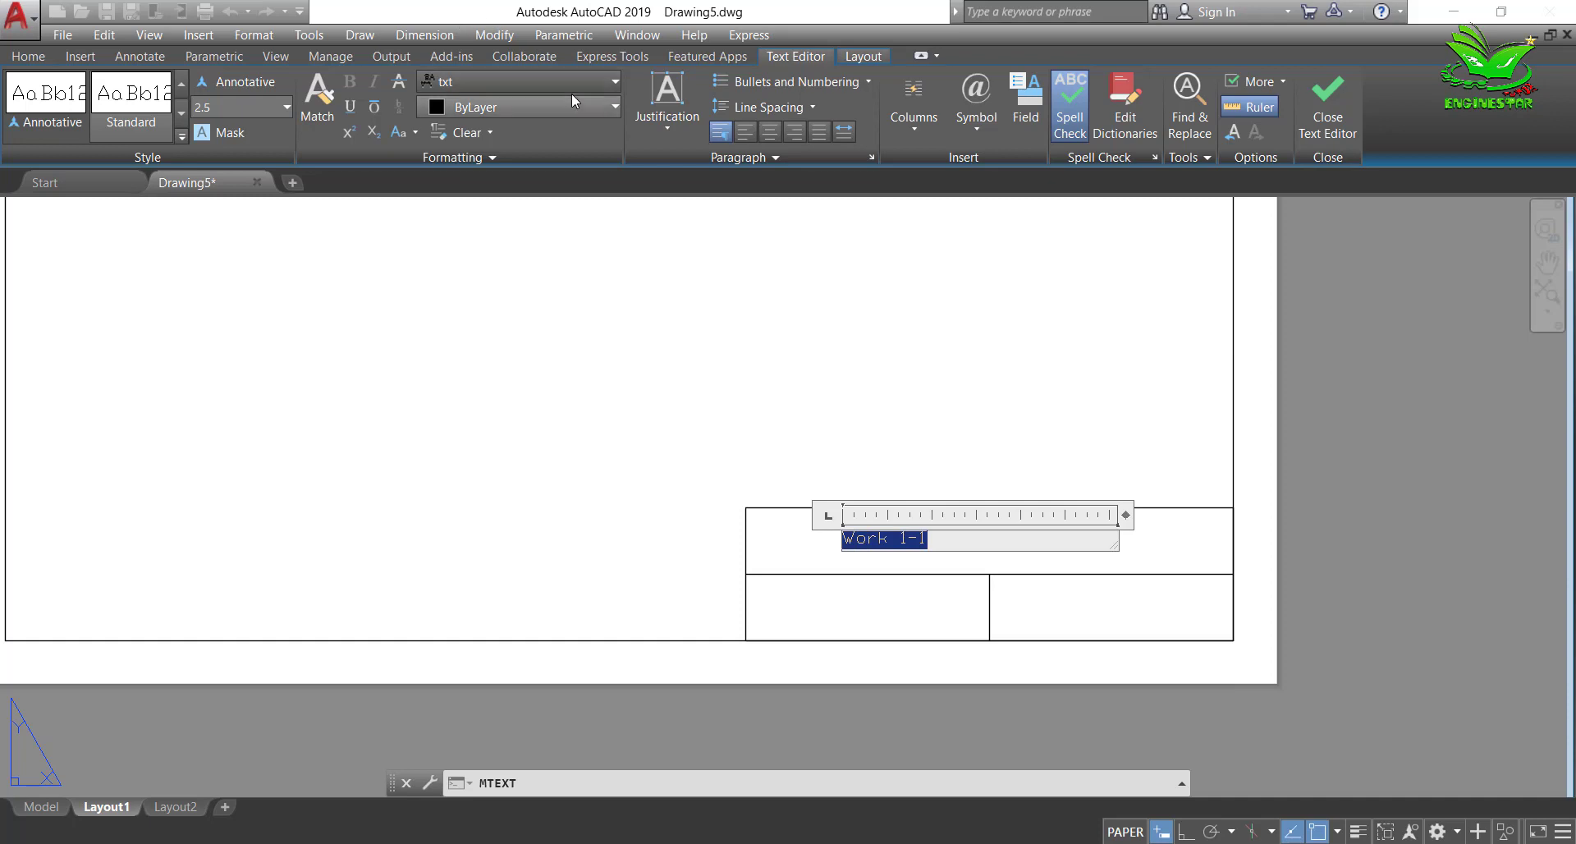
{"action": "left_click", "coordinate": [286, 108]}
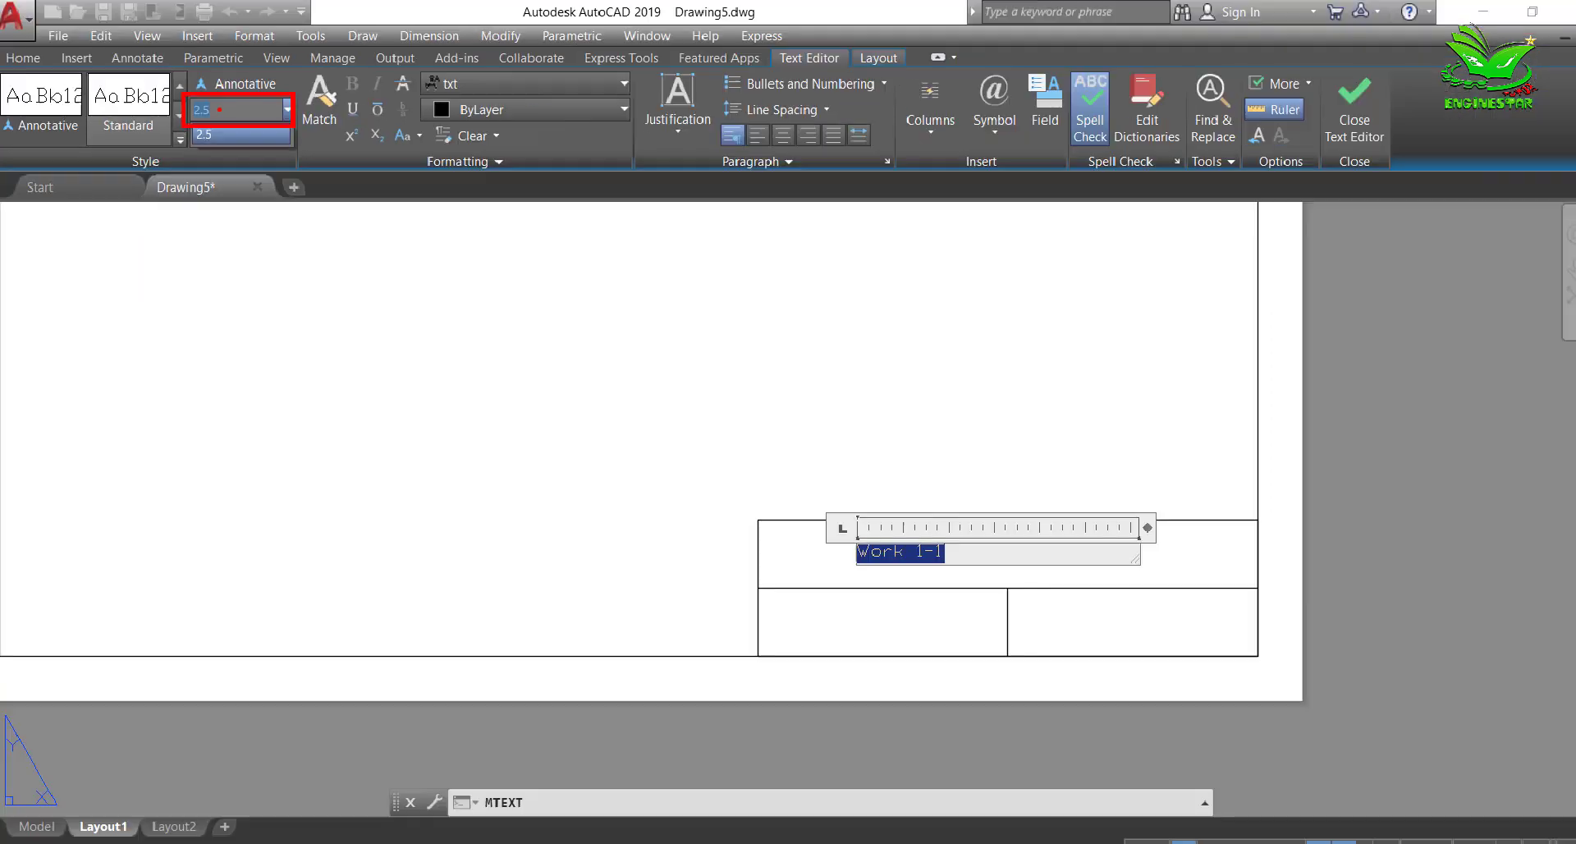
{"action": "left_click", "coordinate": [246, 109]}
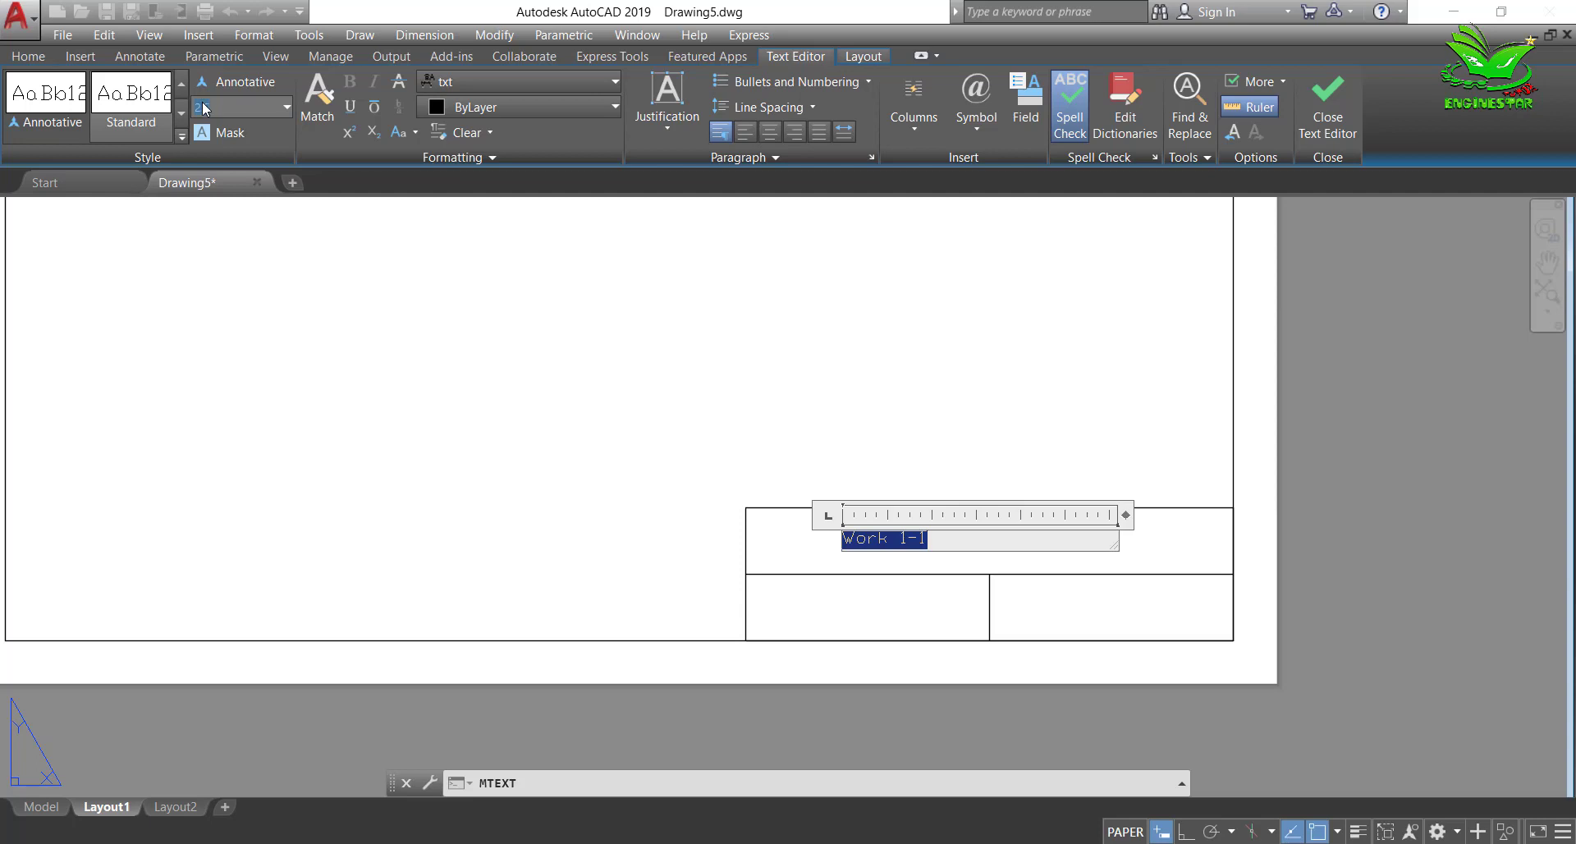
{"action": "type", "text": "5"}
{"action": "key", "text": "Return"}
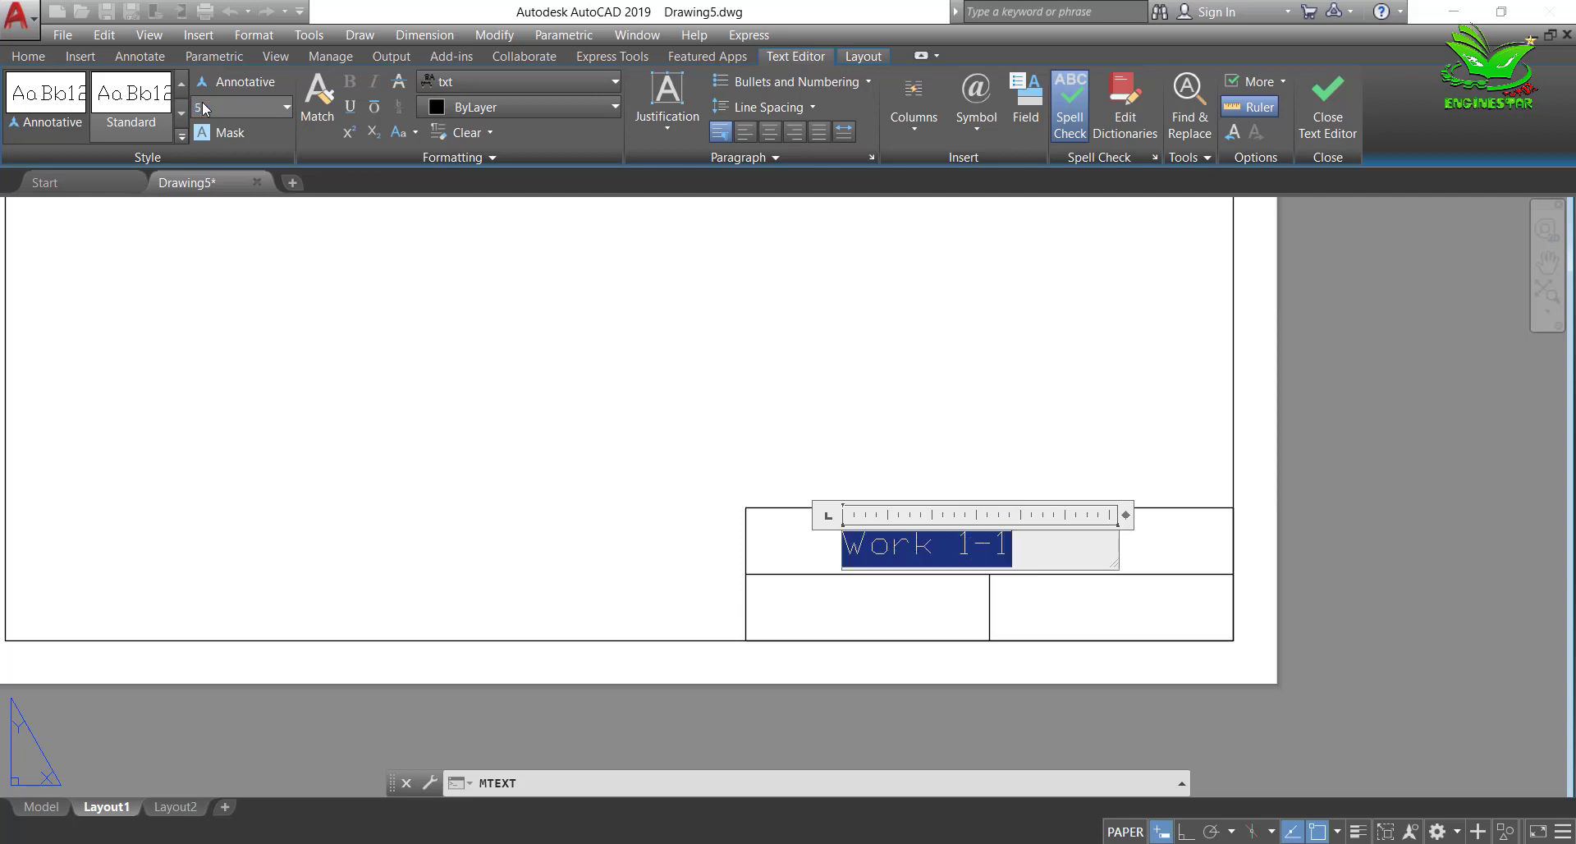
{"action": "left_click", "coordinate": [1031, 545]}
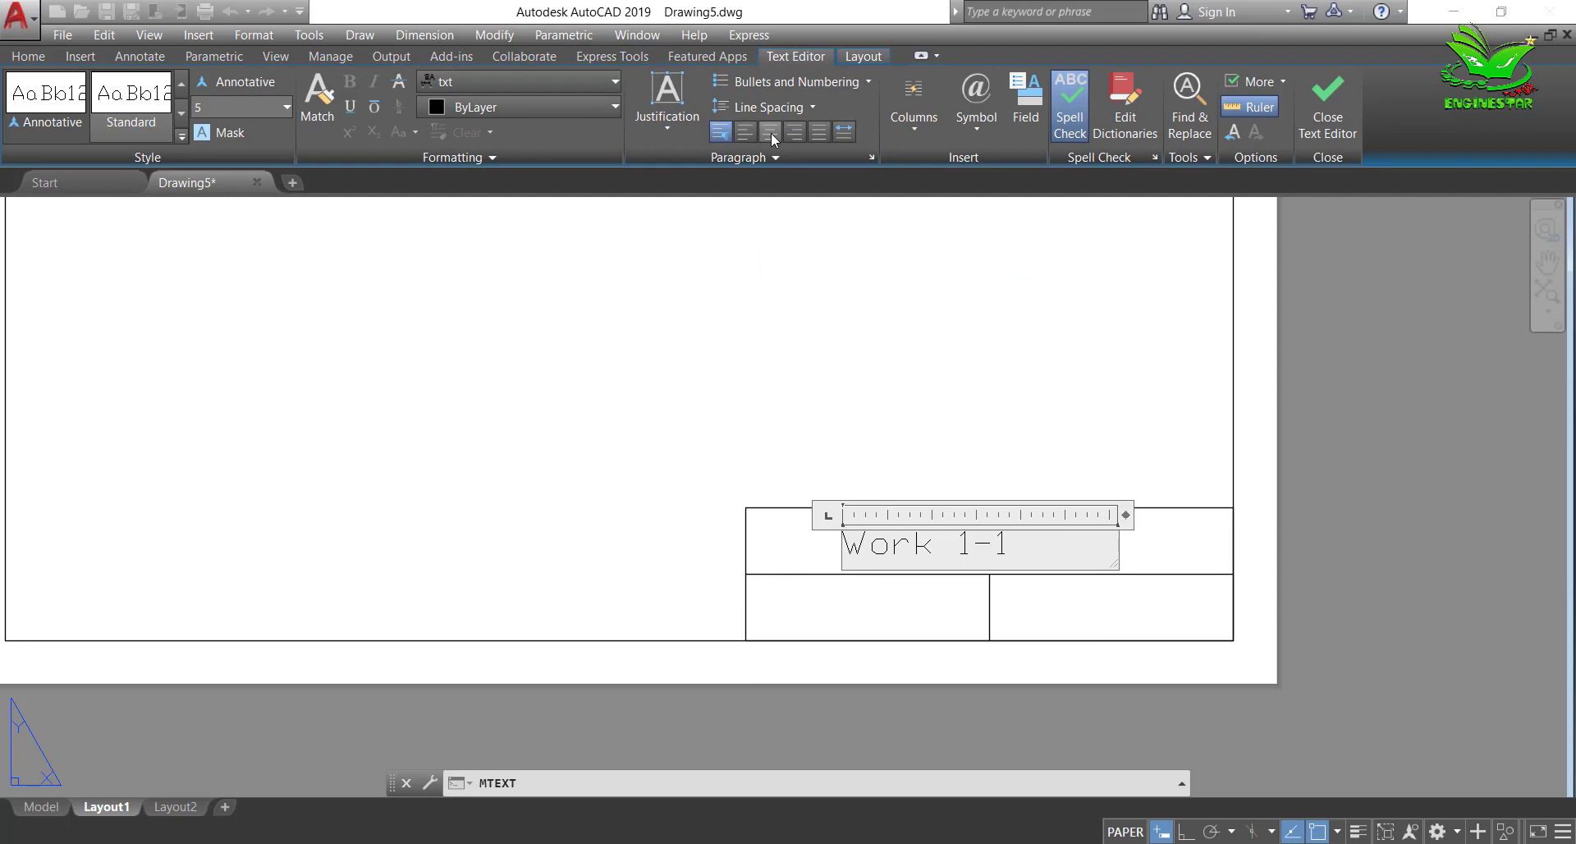
{"action": "left_click", "coordinate": [770, 131]}
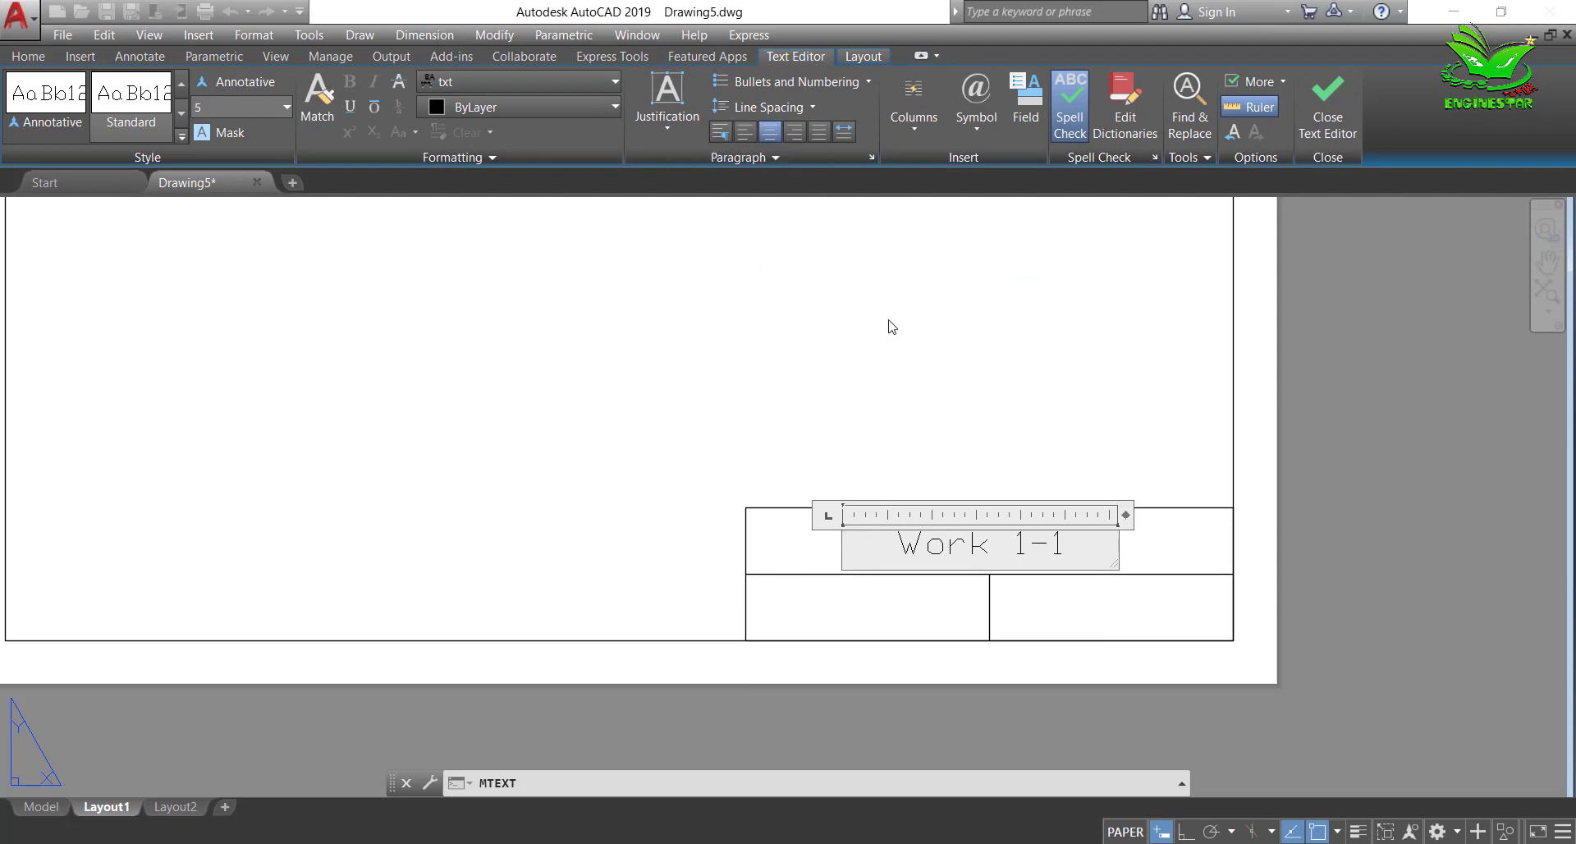
{"action": "left_click", "coordinate": [964, 468]}
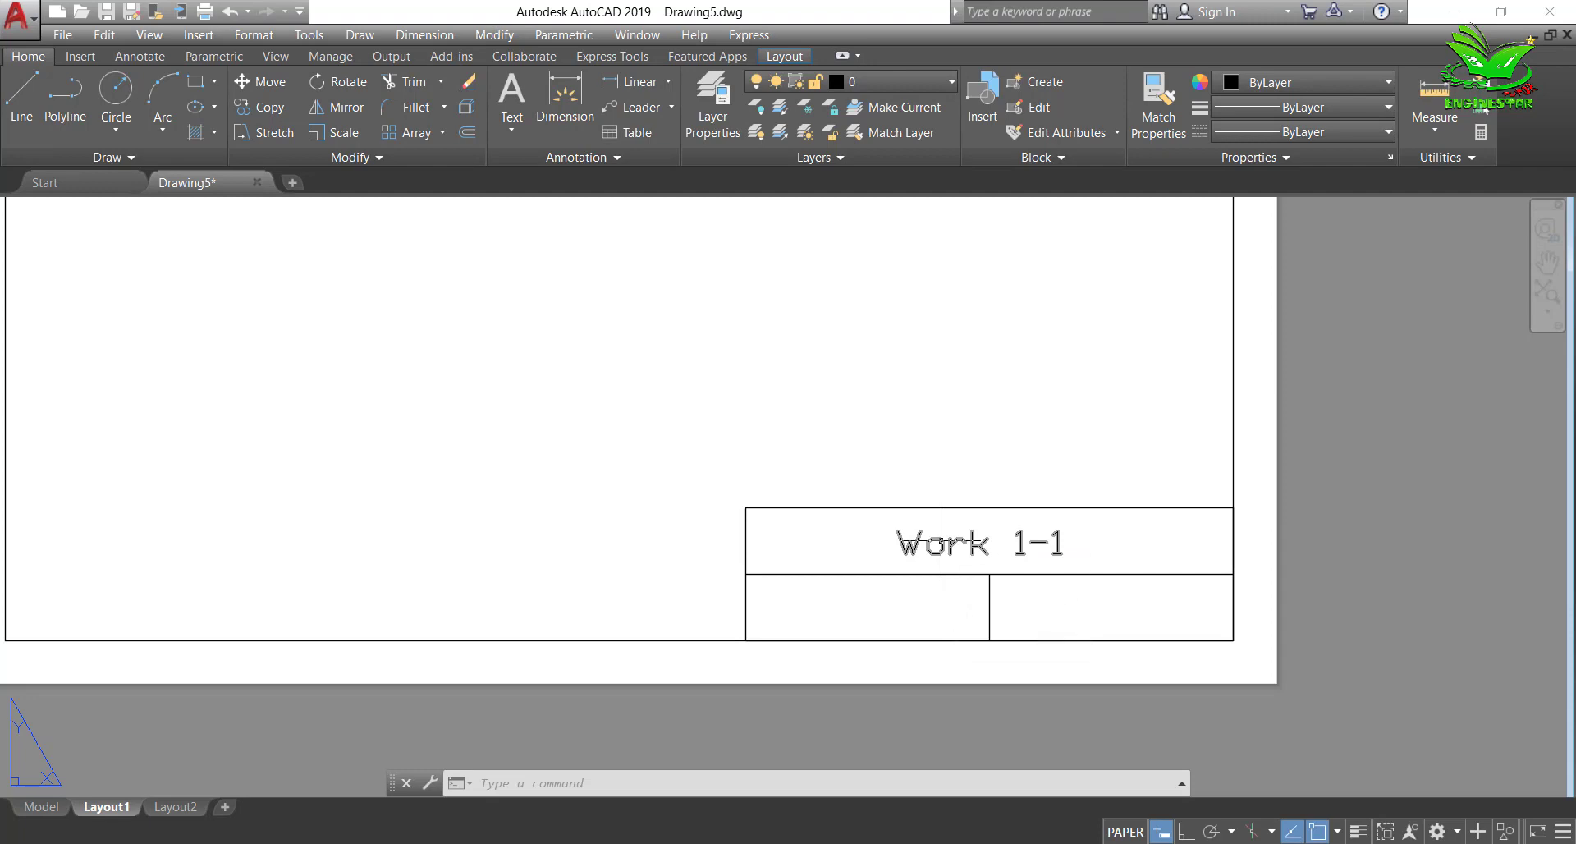
Step: Copy the Work 1-1 text and paste it into the lower-left cell
{"action": "left_click", "coordinate": [941, 540]}
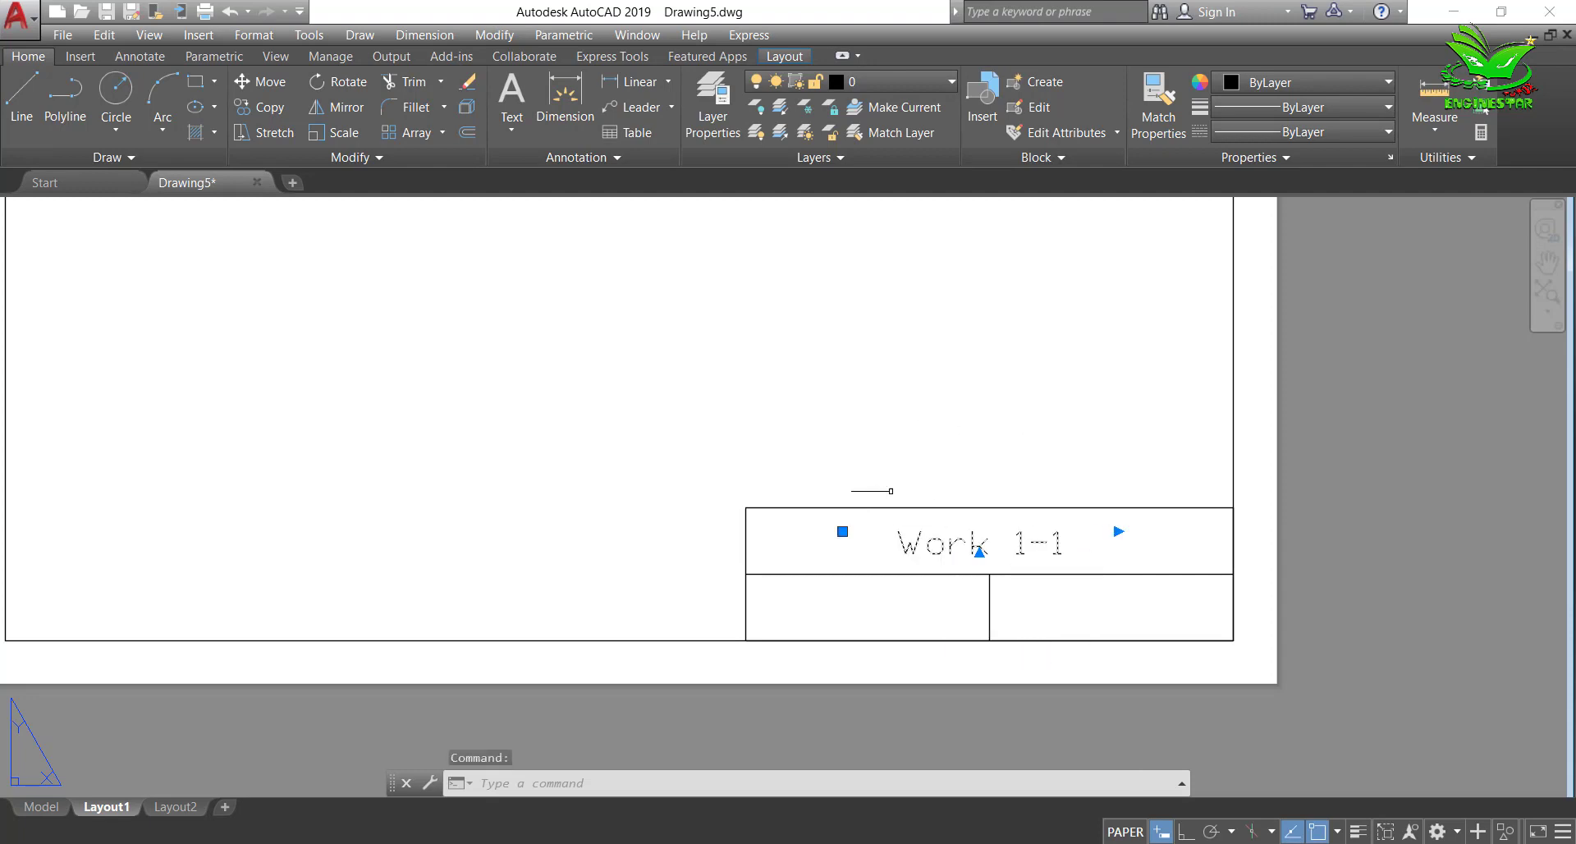
{"action": "key", "text": "ctrl+c"}
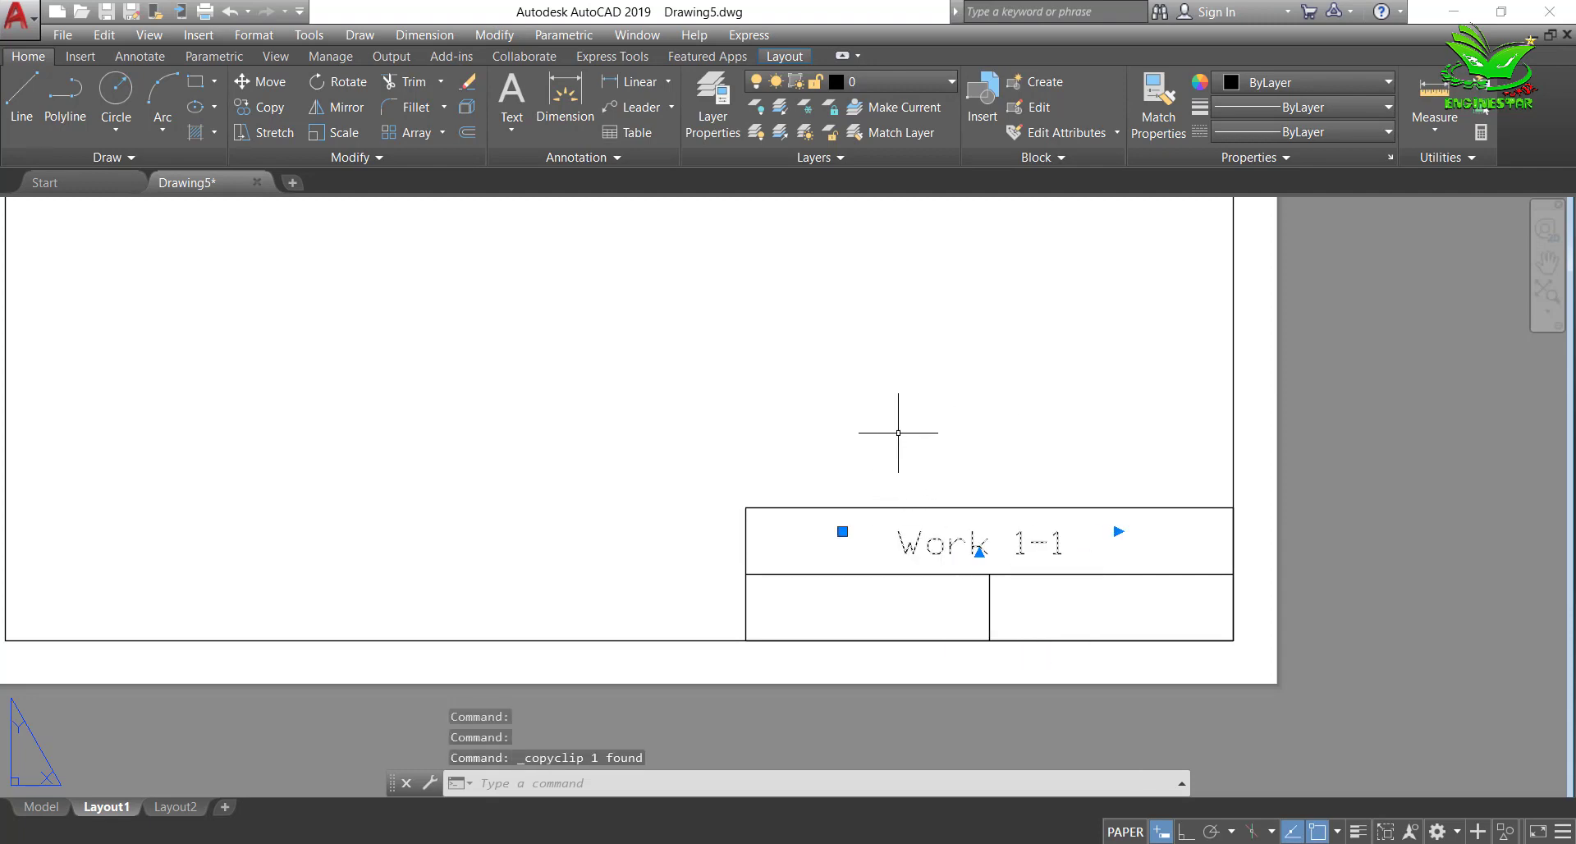
{"action": "key", "text": "ctrl+v"}
{"action": "scroll", "coordinate": [821, 612], "scroll_direction": "up", "scroll_amount": 2}
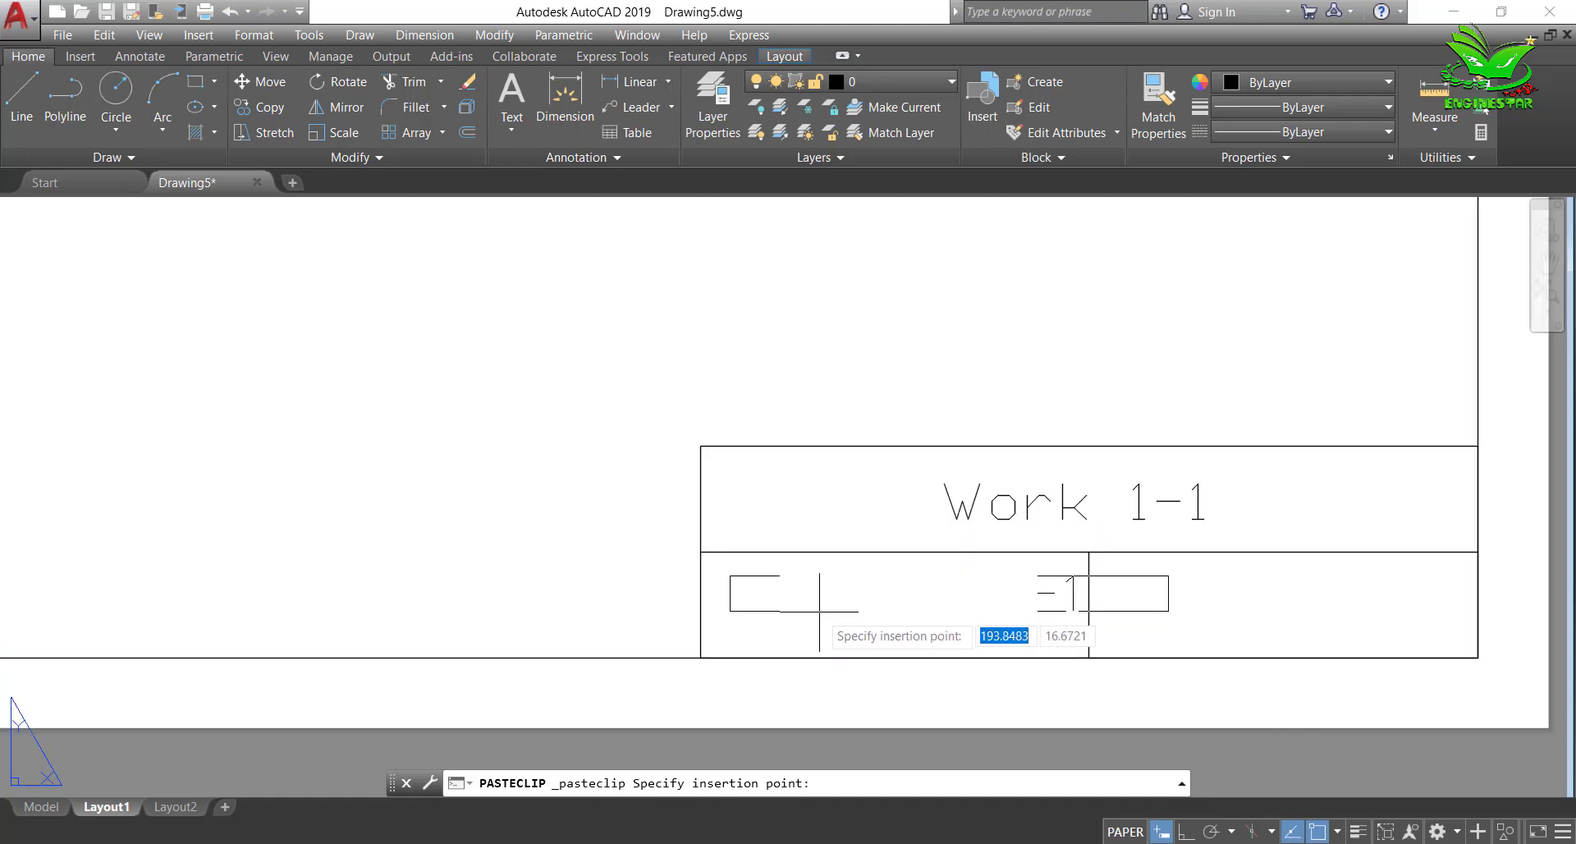
{"action": "left_click", "coordinate": [757, 622]}
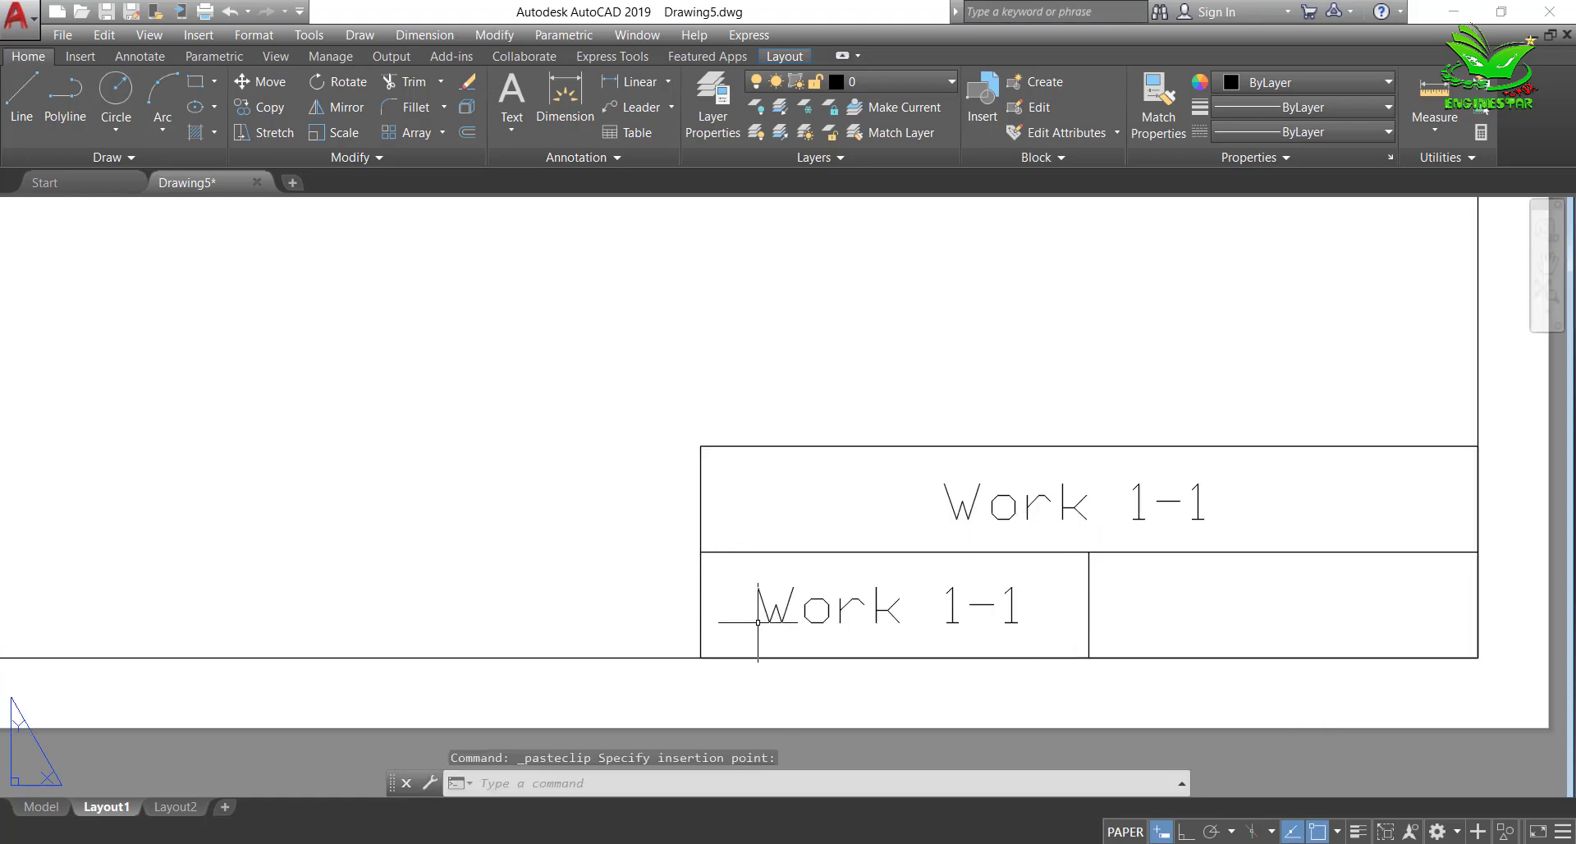
Step: Change the pasted copy into a left-aligned 'Name:' label
{"action": "double_click", "coordinate": [828, 602]}
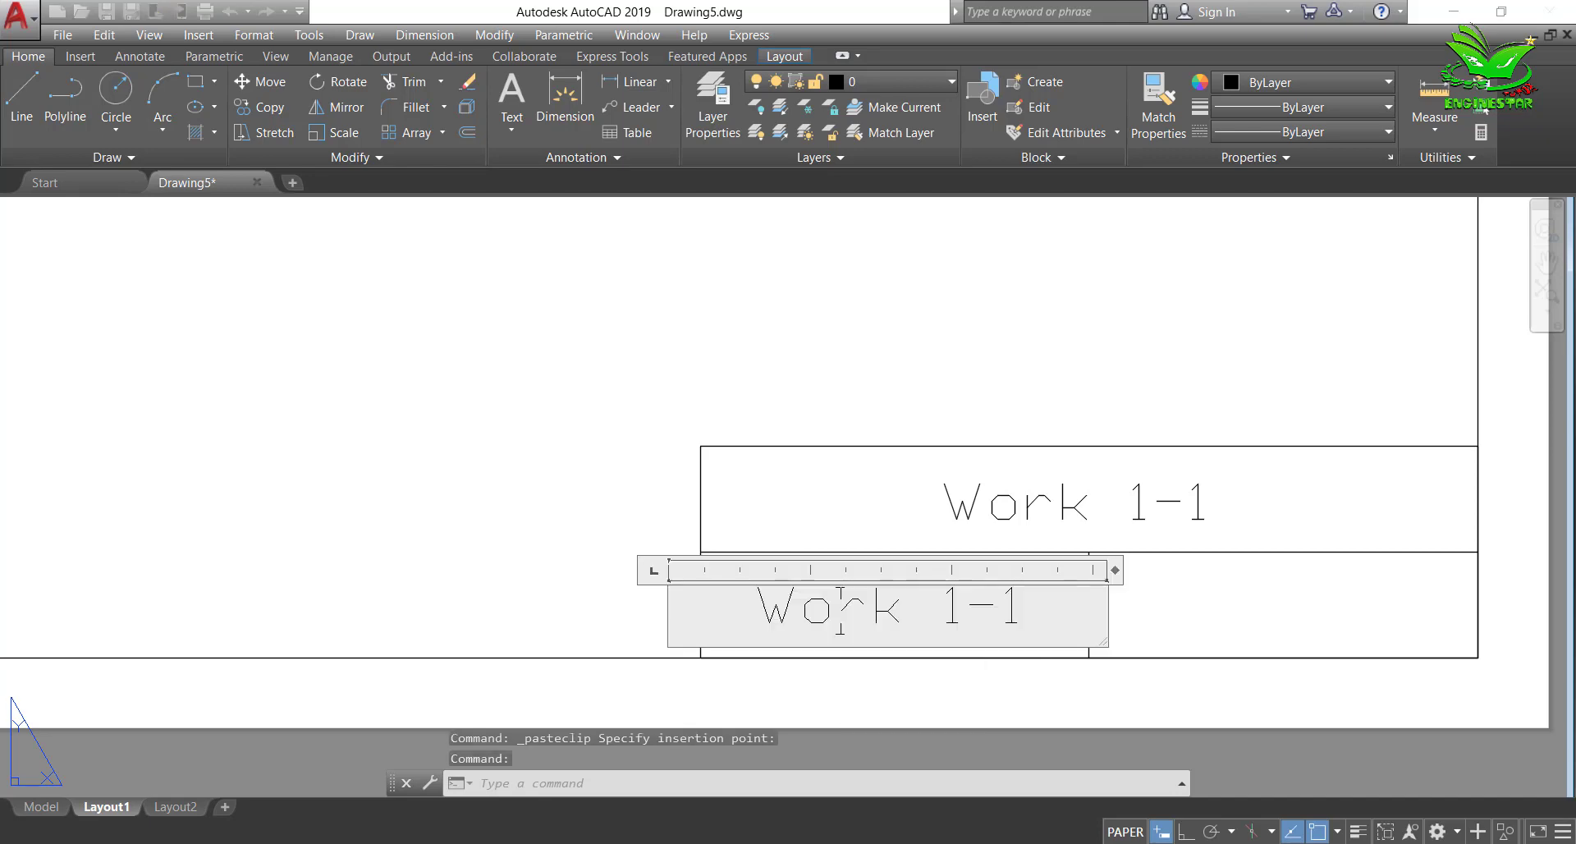
{"action": "left_click_drag", "start_coordinate": [1014, 602], "coordinate": [756, 607]}
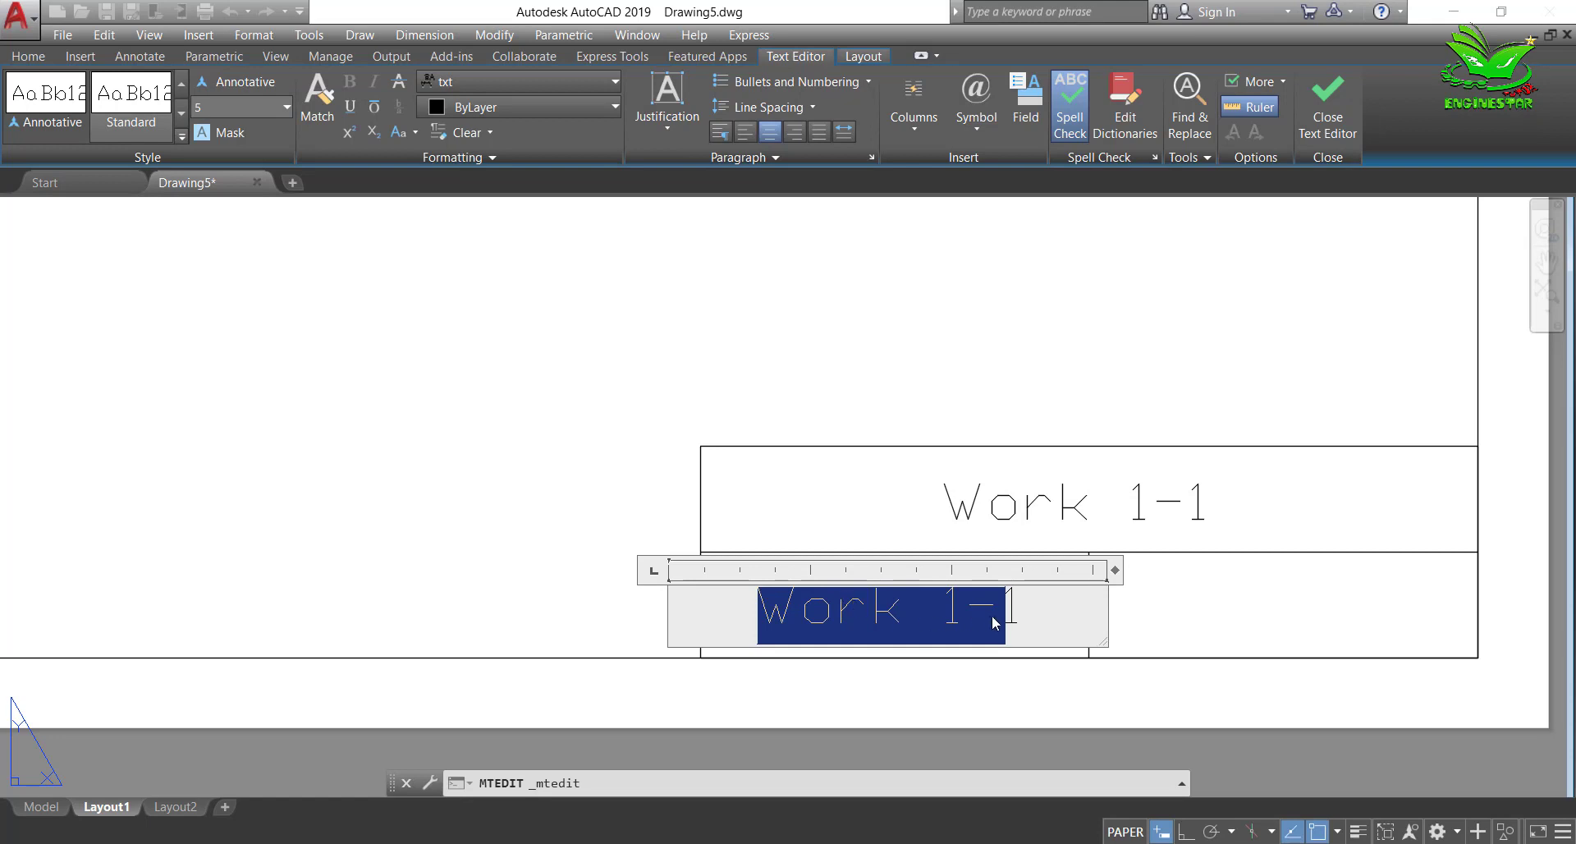
{"action": "left_click_drag", "start_coordinate": [1022, 607], "coordinate": [760, 607]}
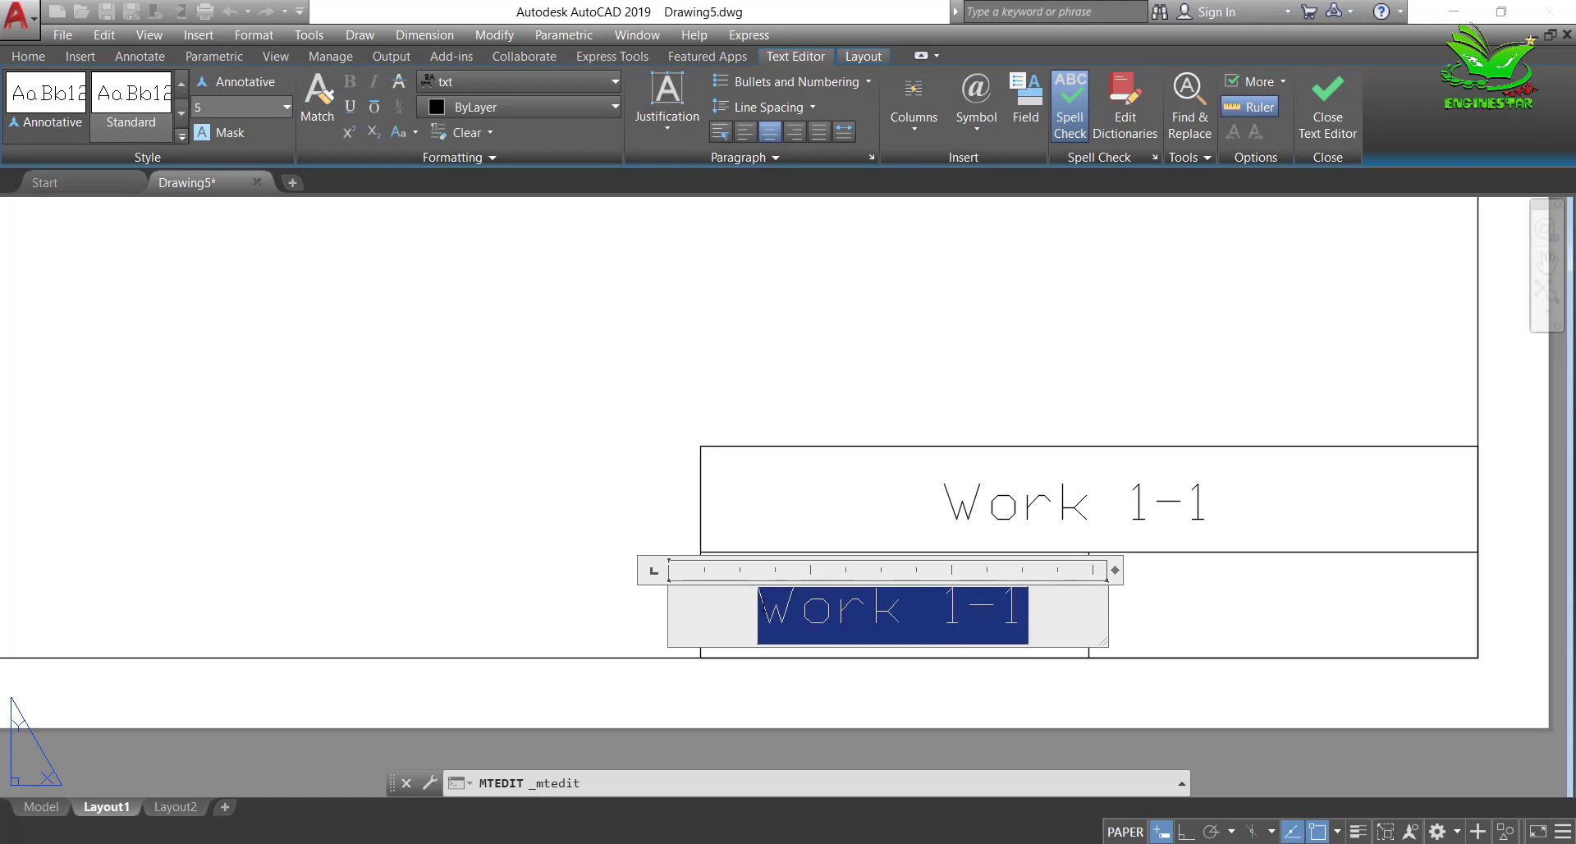
{"action": "type", "text": "Nam"}
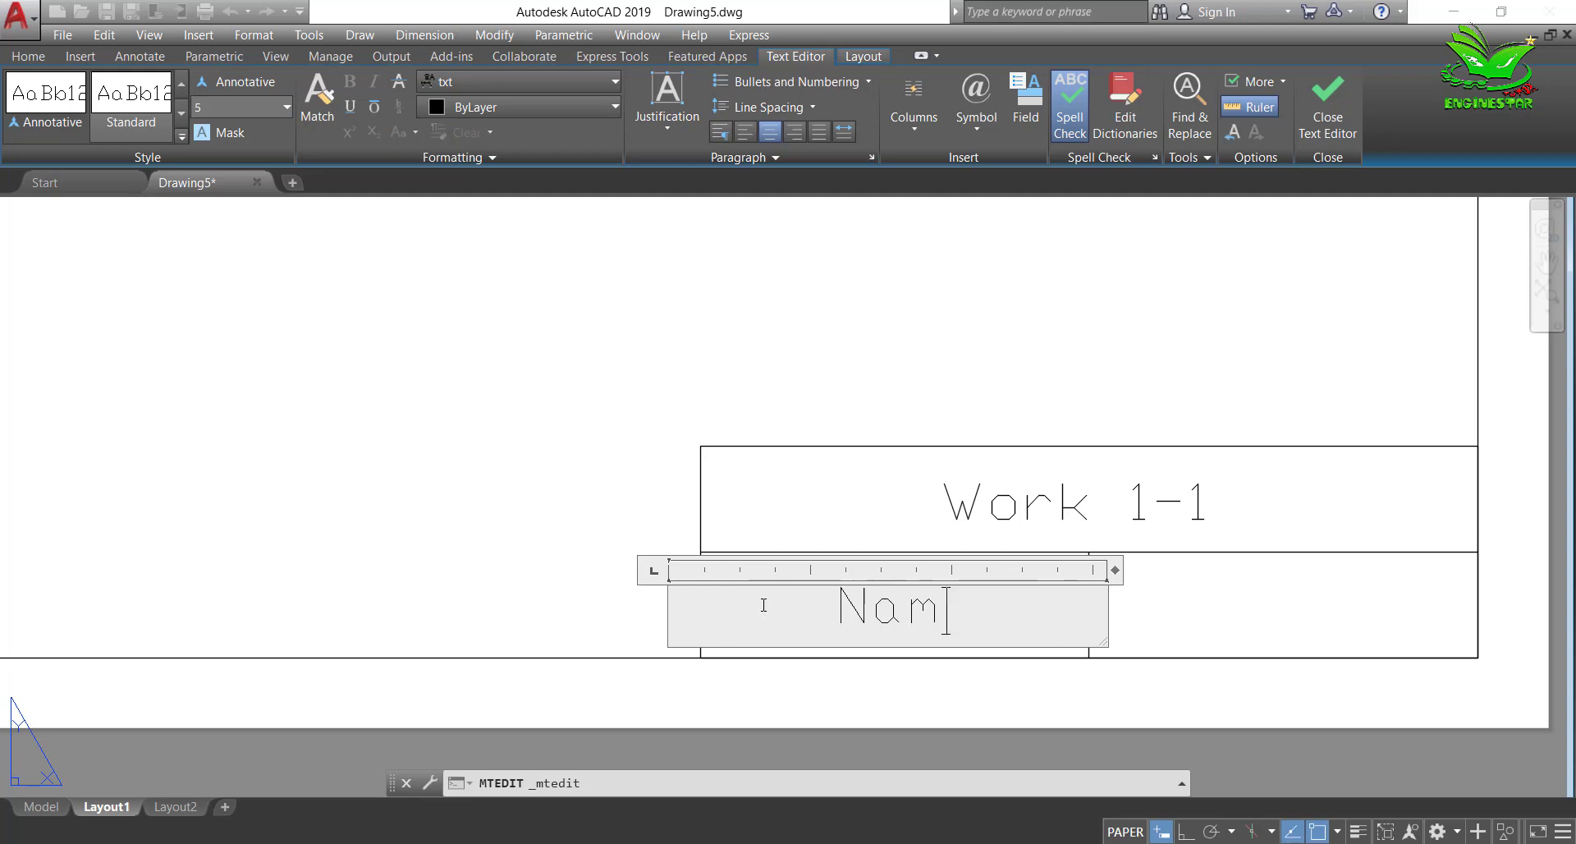
{"action": "type", "text": "e:"}
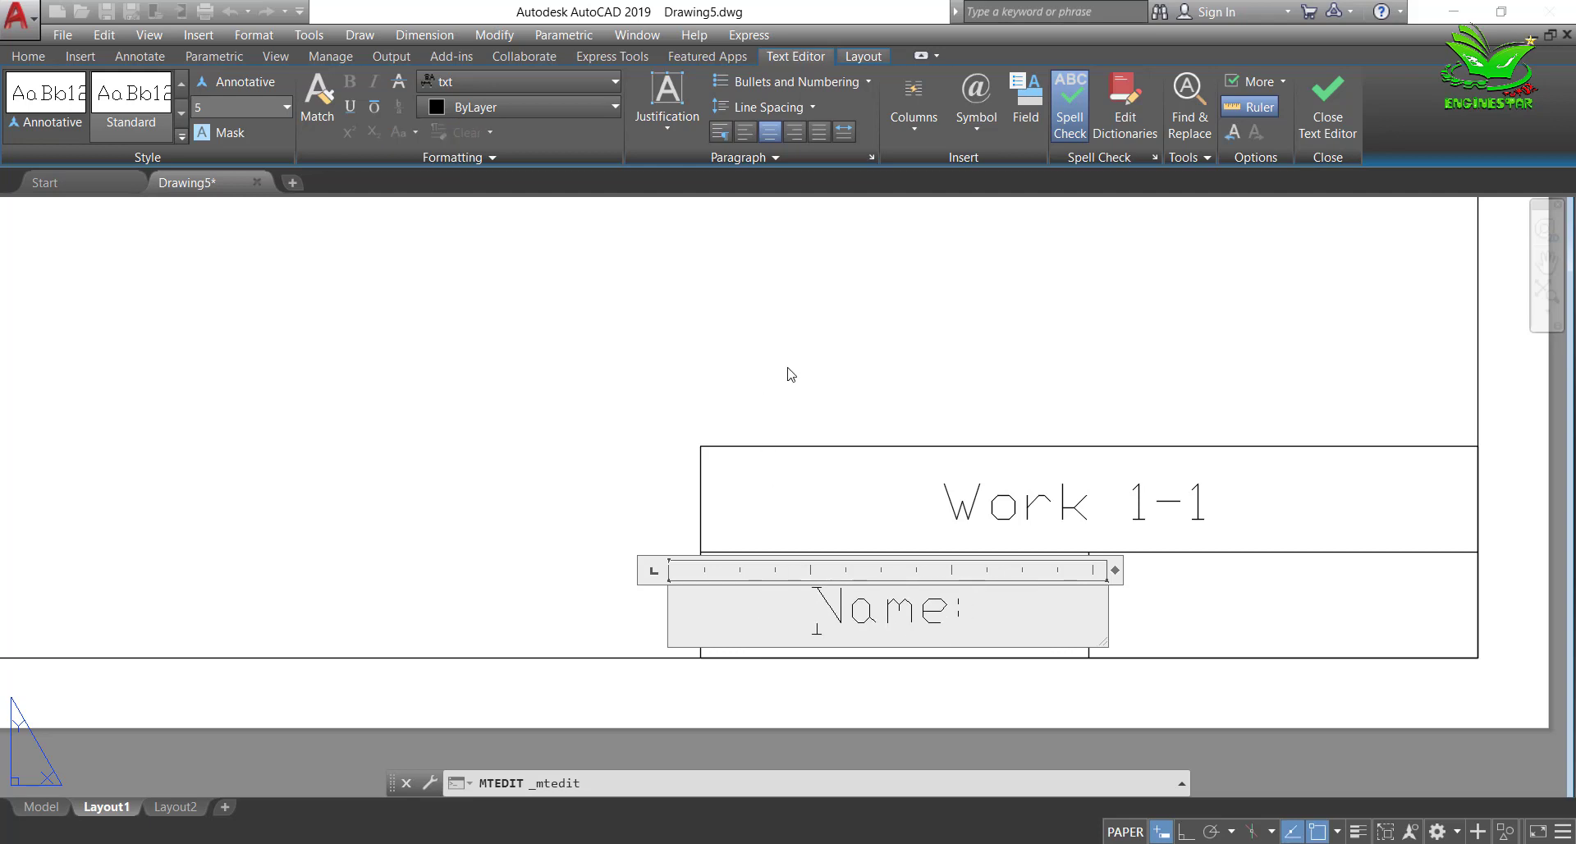
{"action": "left_click", "coordinate": [747, 134]}
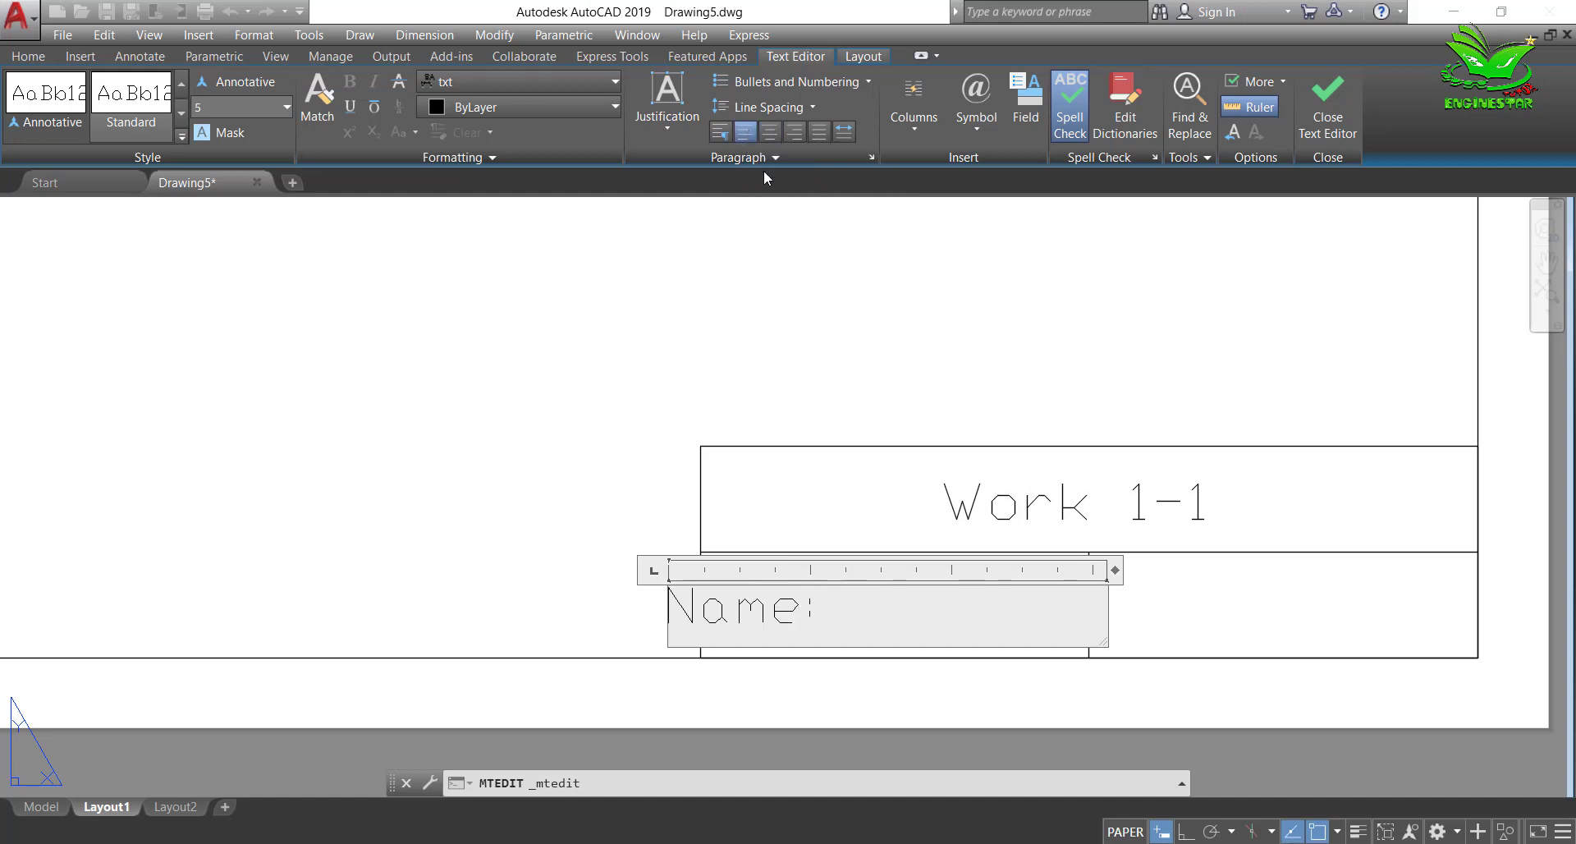
{"action": "left_click", "coordinate": [802, 382]}
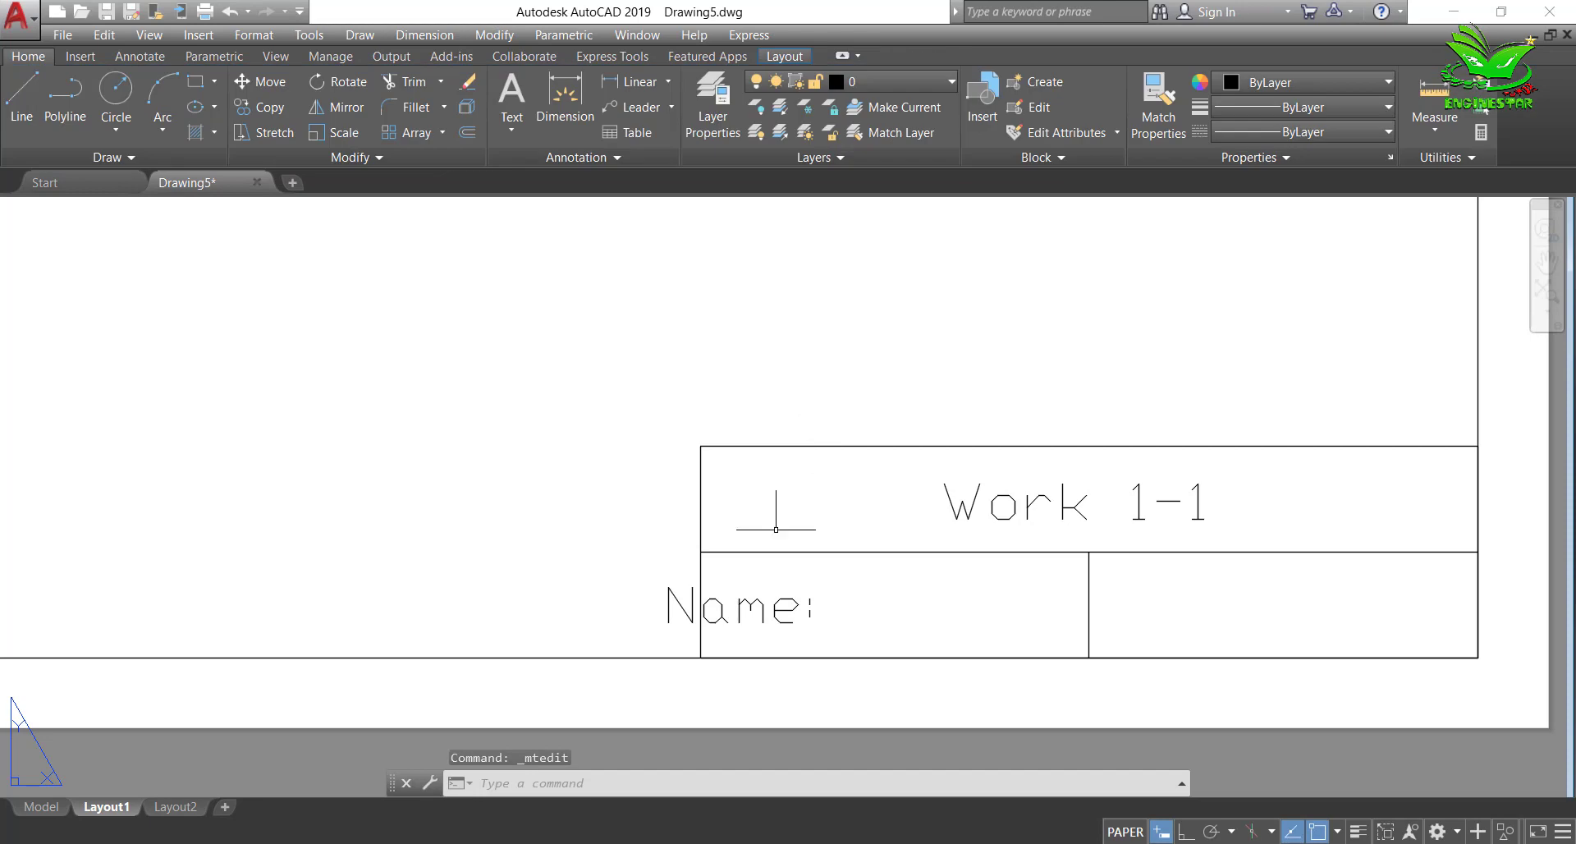
{"action": "left_click", "coordinate": [748, 606]}
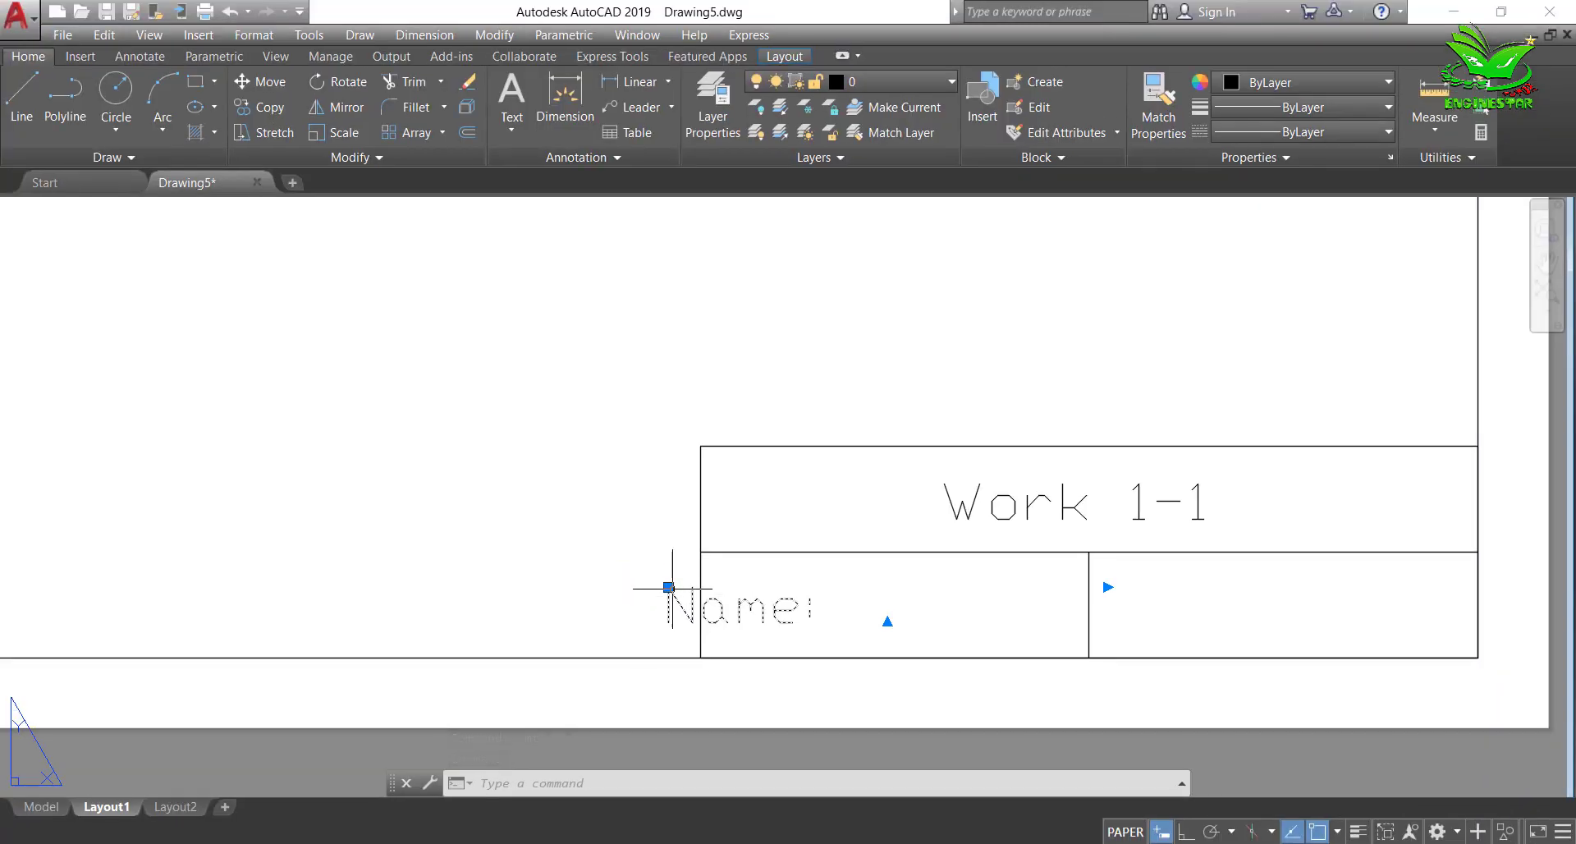
{"action": "left_click", "coordinate": [669, 588]}
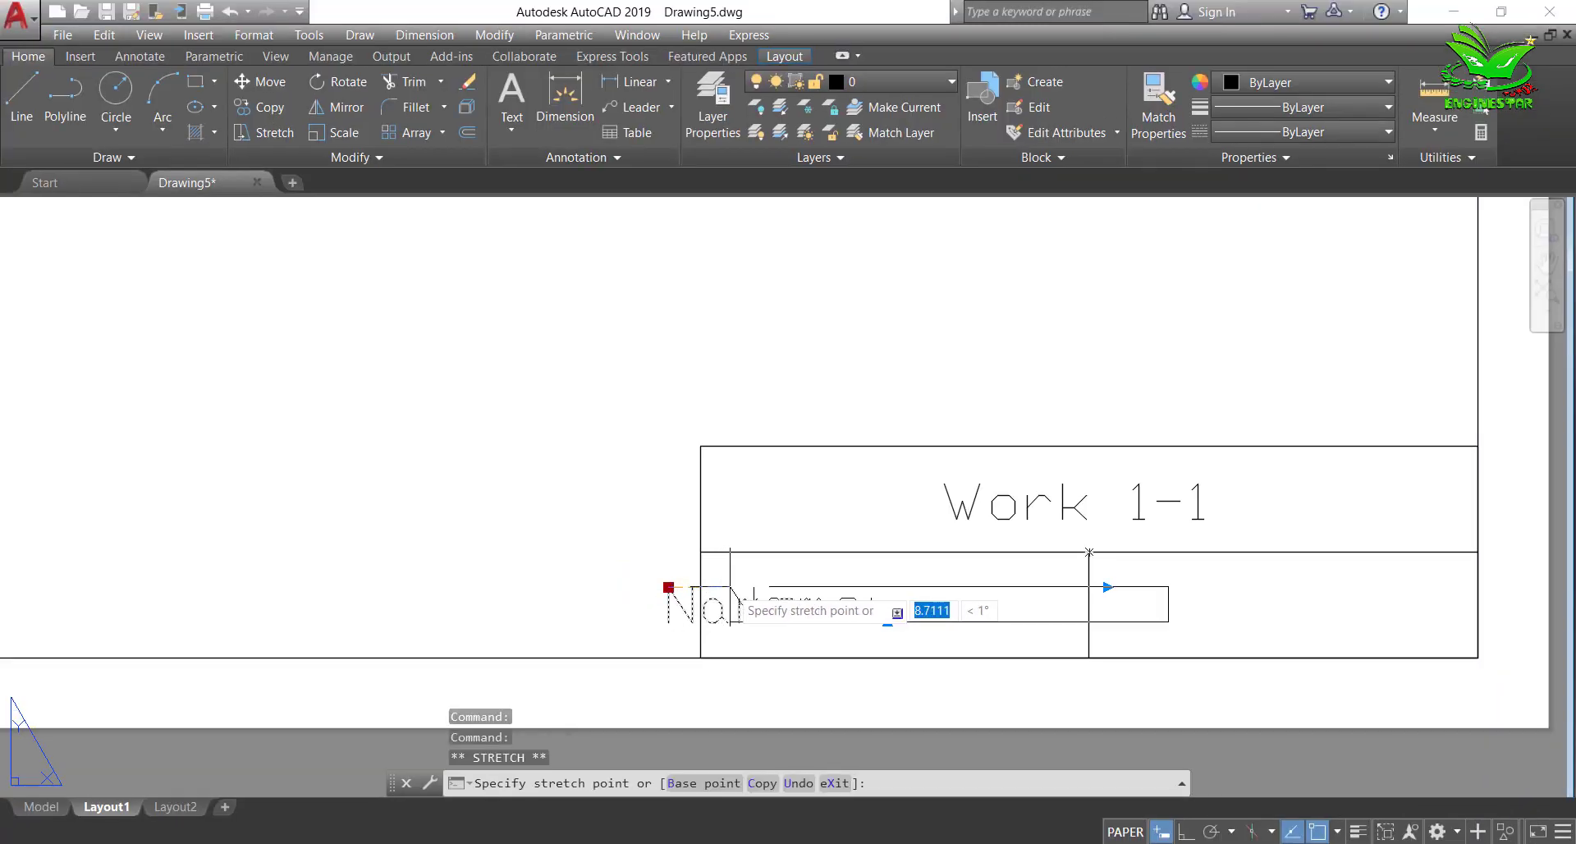
{"action": "key", "text": "Escape"}
{"action": "key", "text": "Escape"}
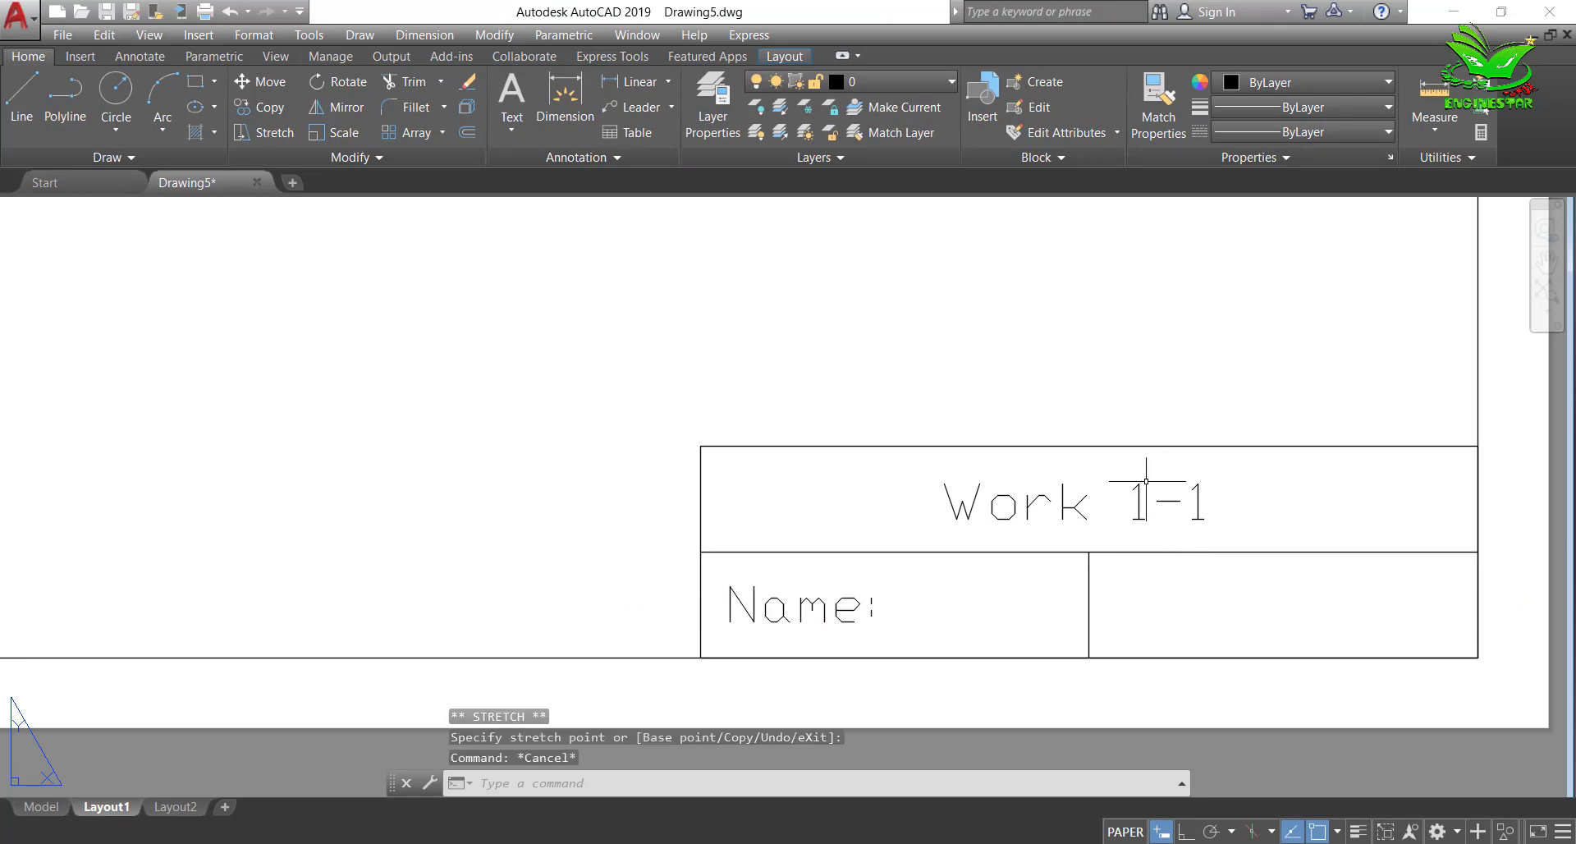
{"action": "key", "text": "ctrl+v"}
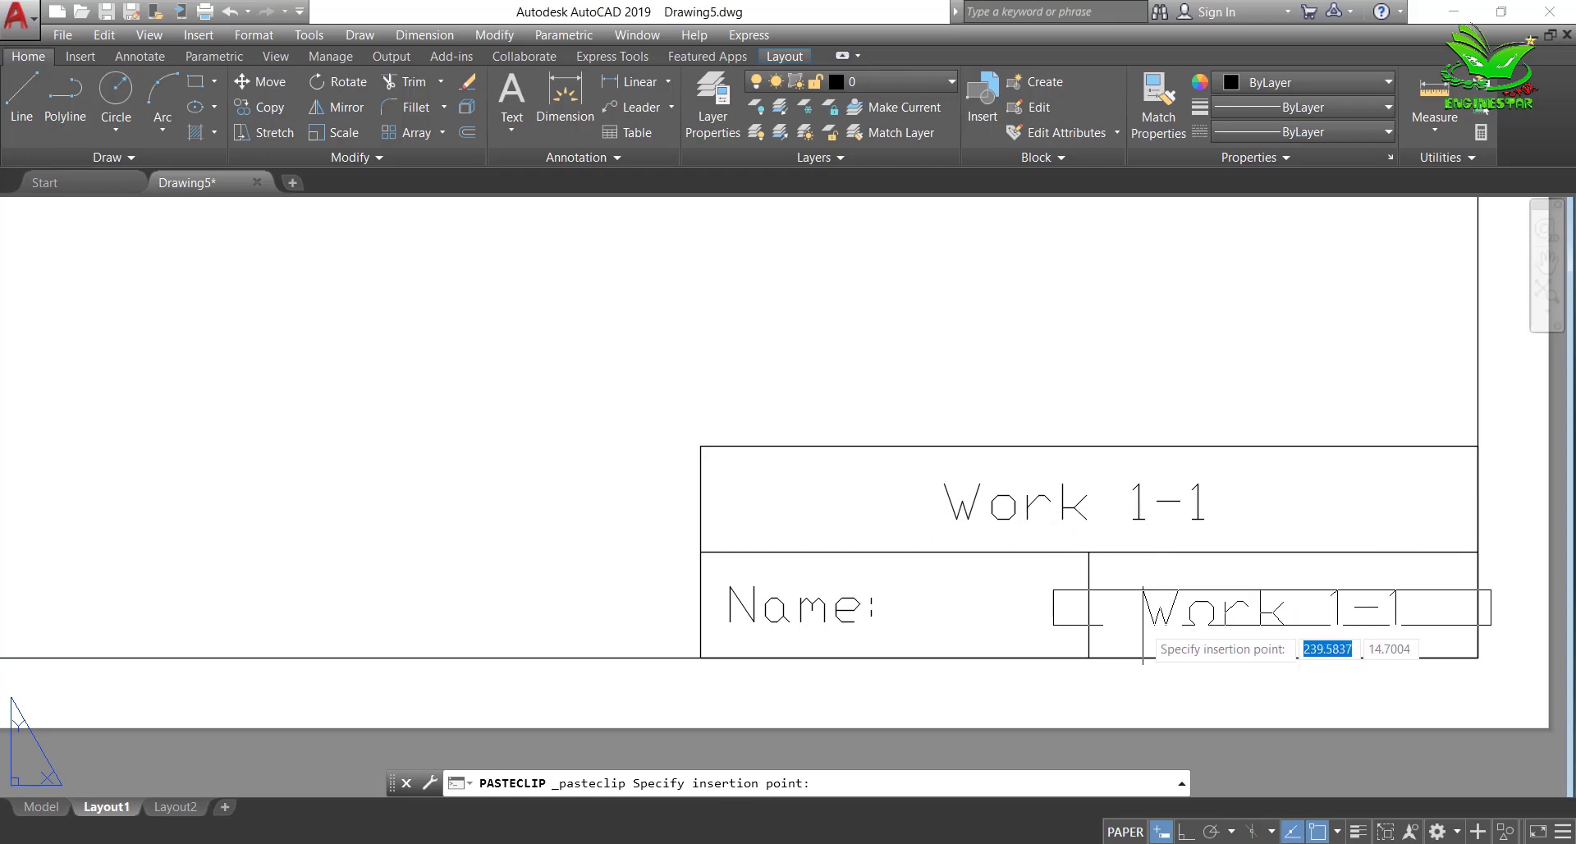
Step: Place the copied text in the lower-right cell and change it to 'Scale: 1:1'
{"action": "left_click", "coordinate": [1143, 625]}
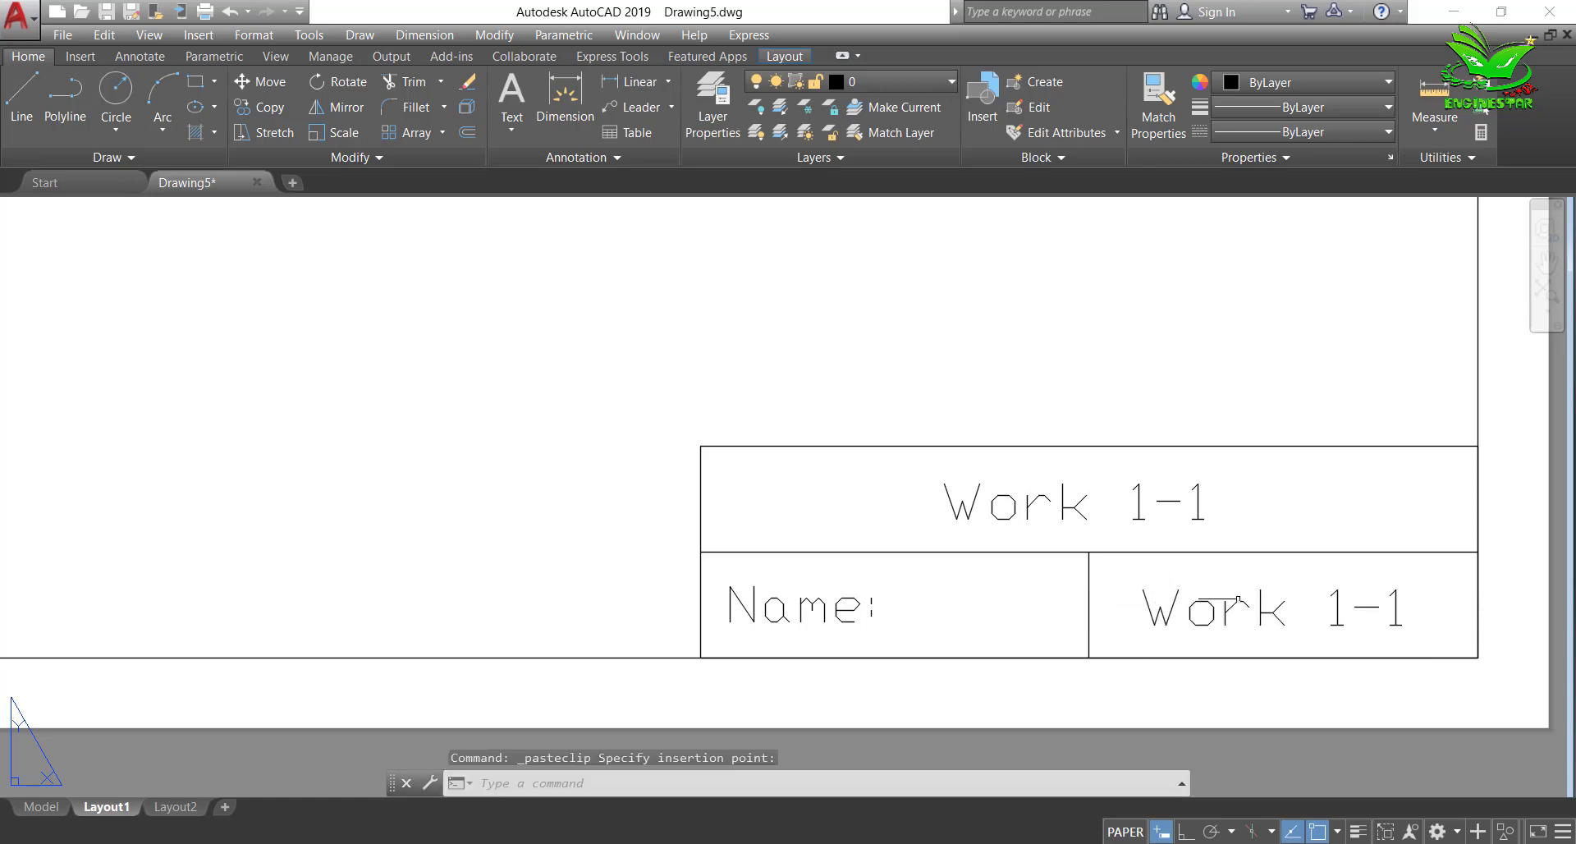
{"action": "double_click", "coordinate": [1240, 603]}
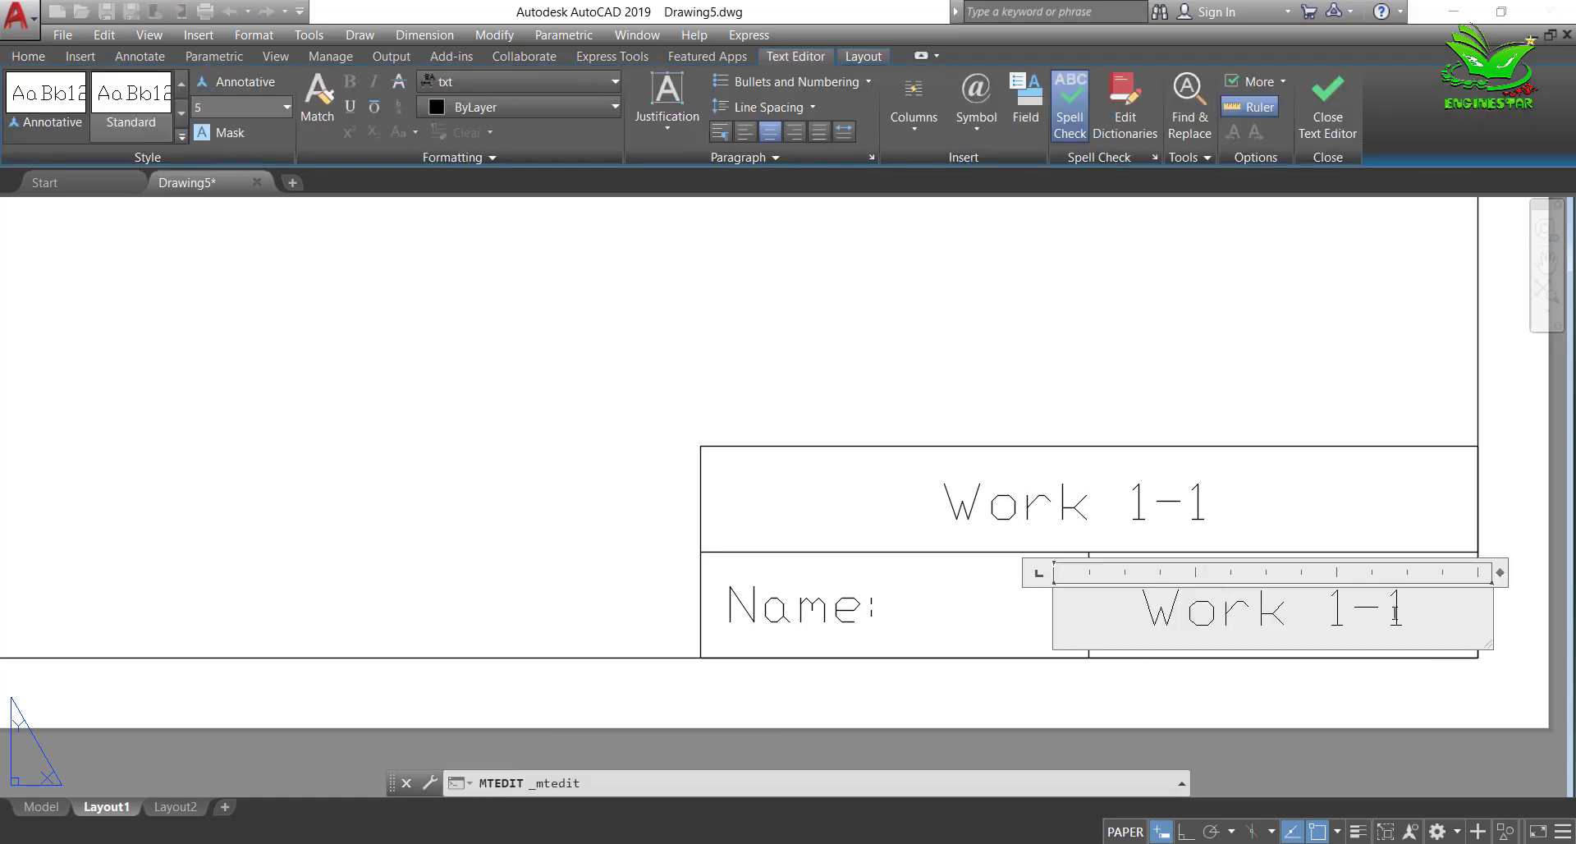
{"action": "left_click_drag", "start_coordinate": [1395, 611], "coordinate": [1189, 611]}
{"action": "left_click", "coordinate": [1358, 611]}
{"action": "left_click_drag", "start_coordinate": [1413, 612], "coordinate": [1148, 607]}
{"action": "type", "text": "S"}
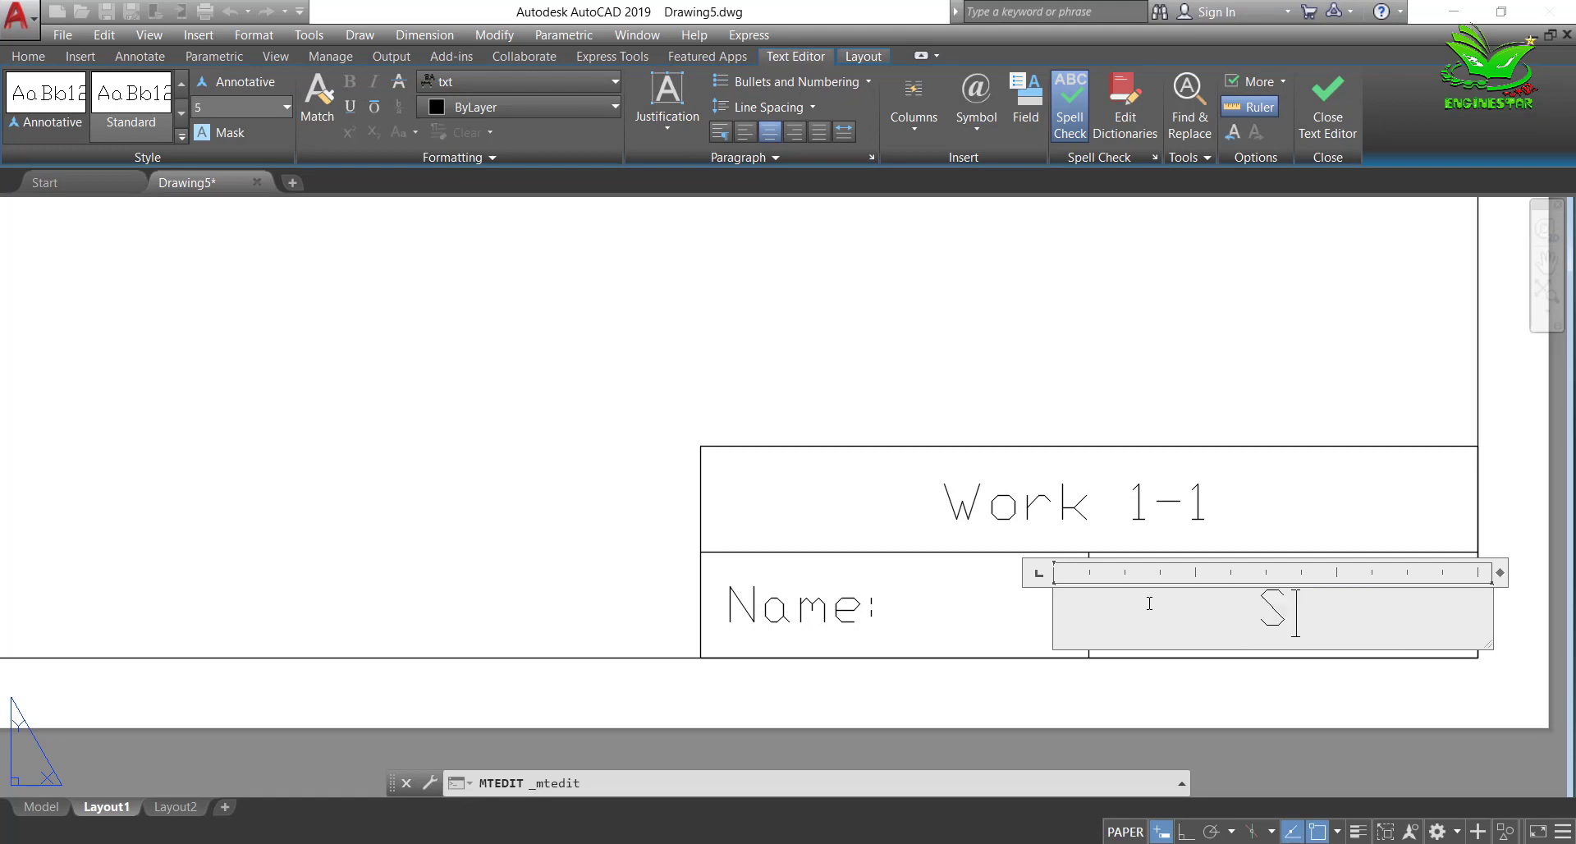
{"action": "type", "text": "cale"}
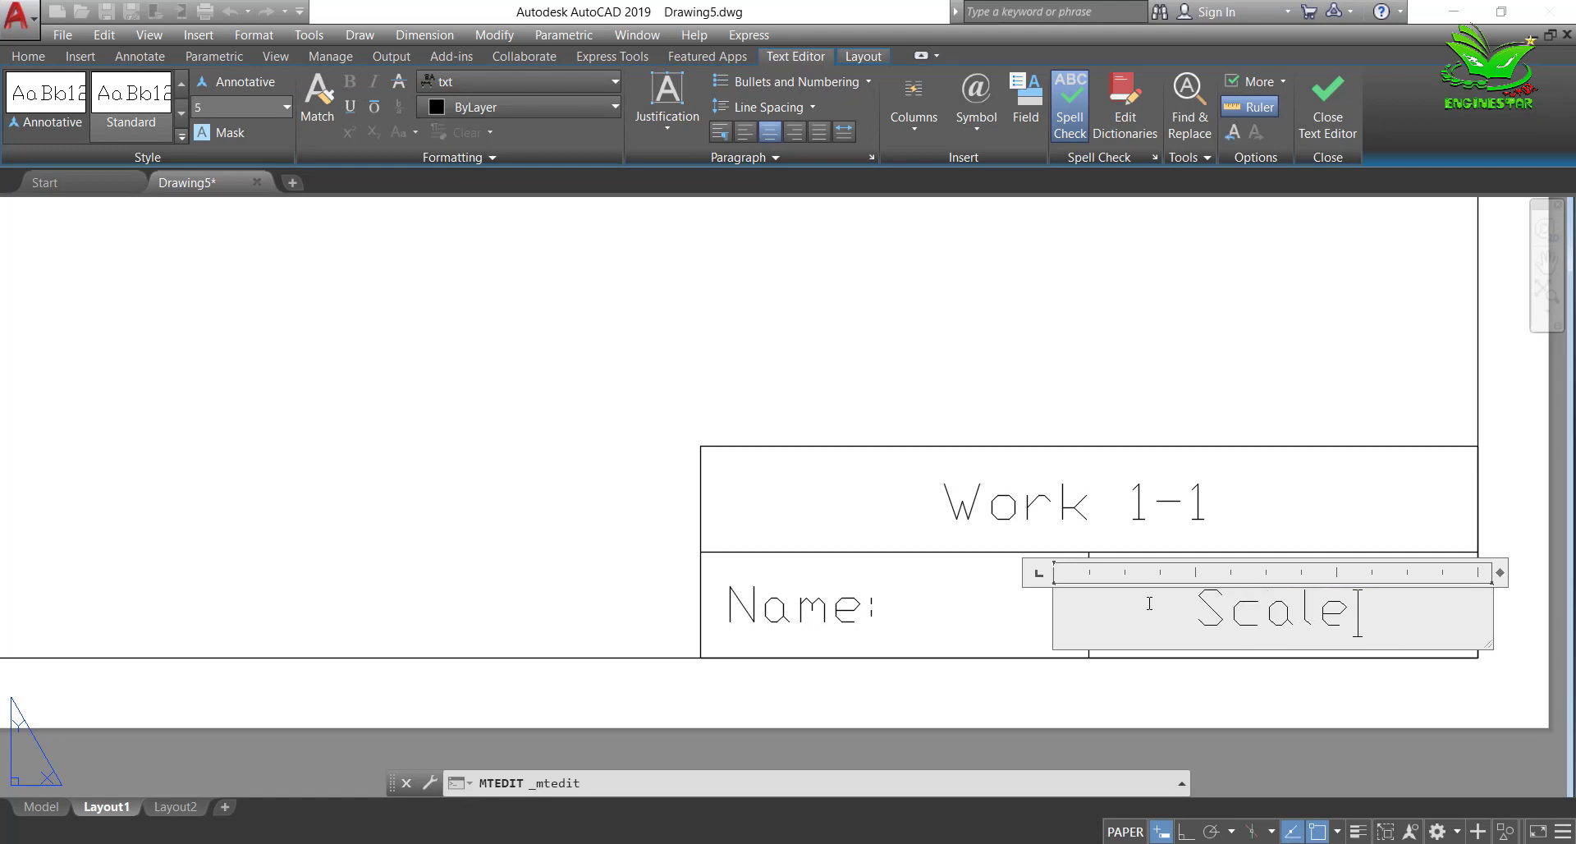
{"action": "type", "text": ": "}
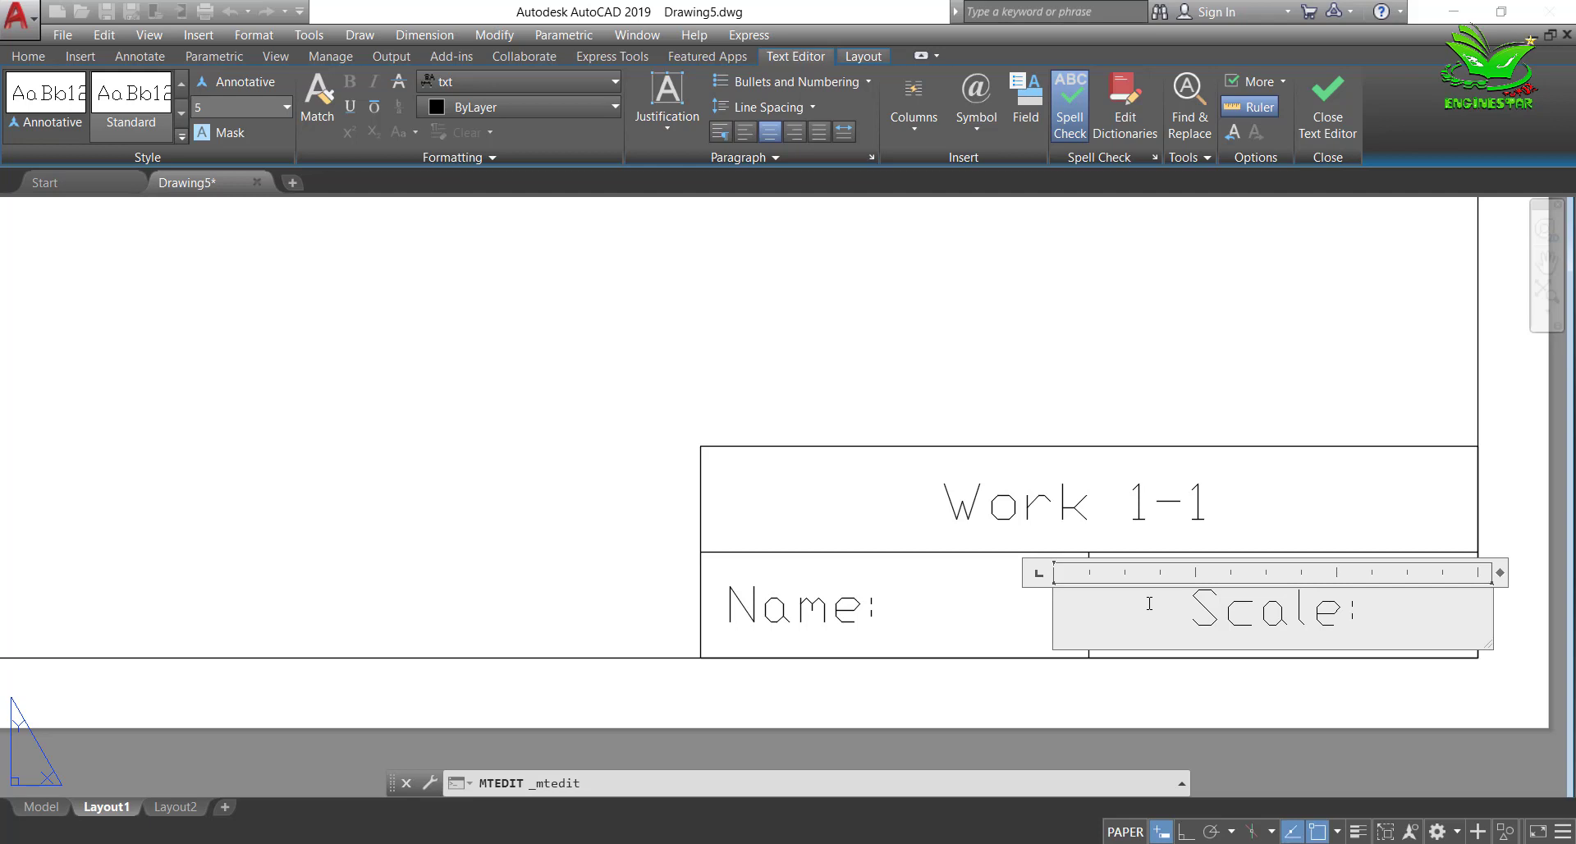
{"action": "type", "text": "1"}
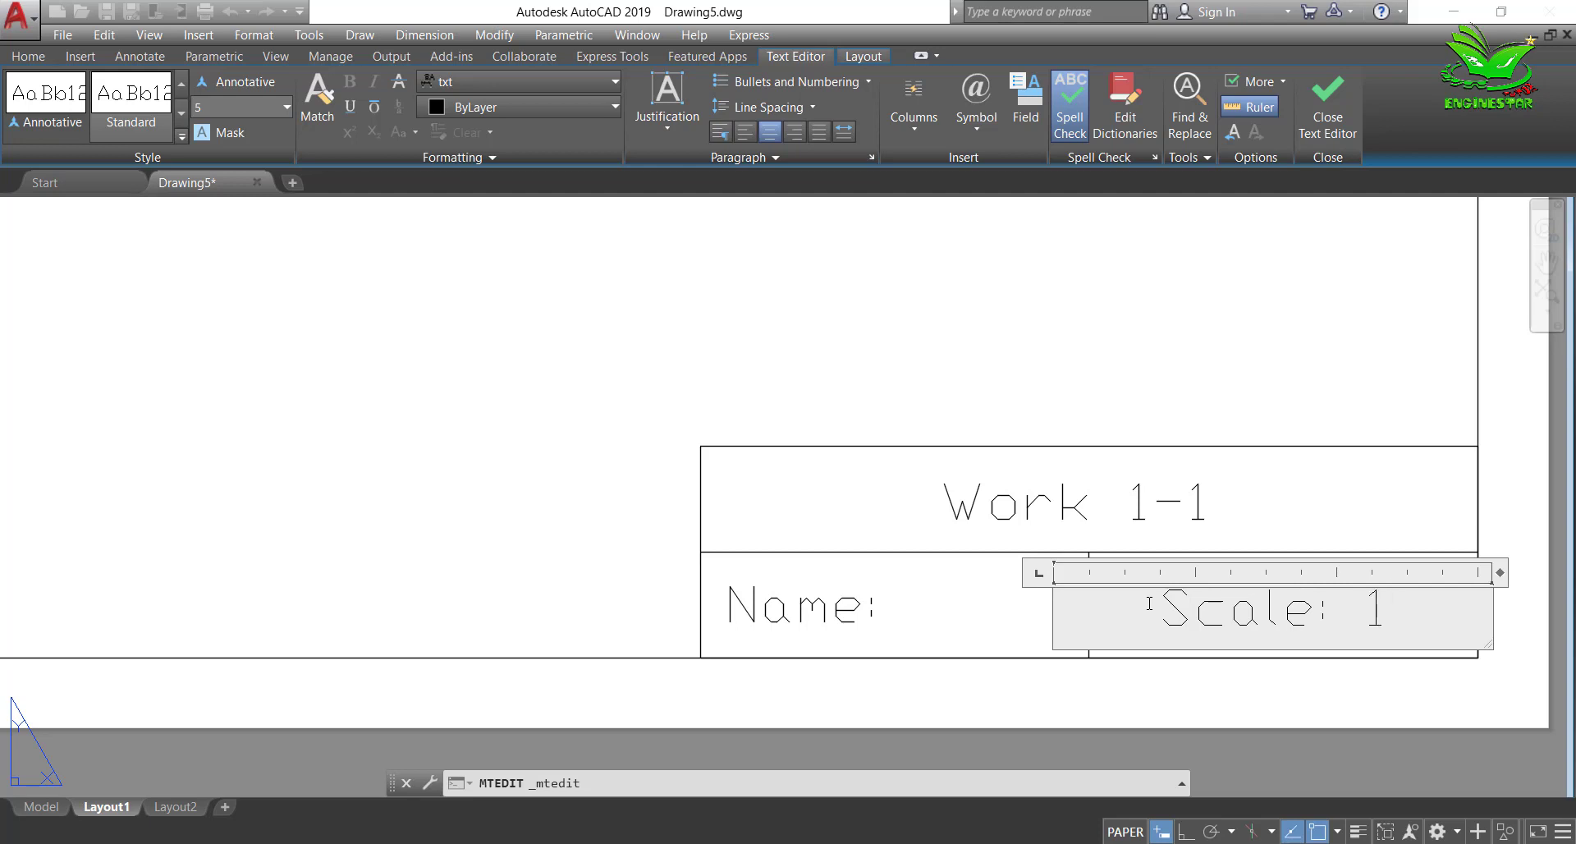
{"action": "type", "text": ":"}
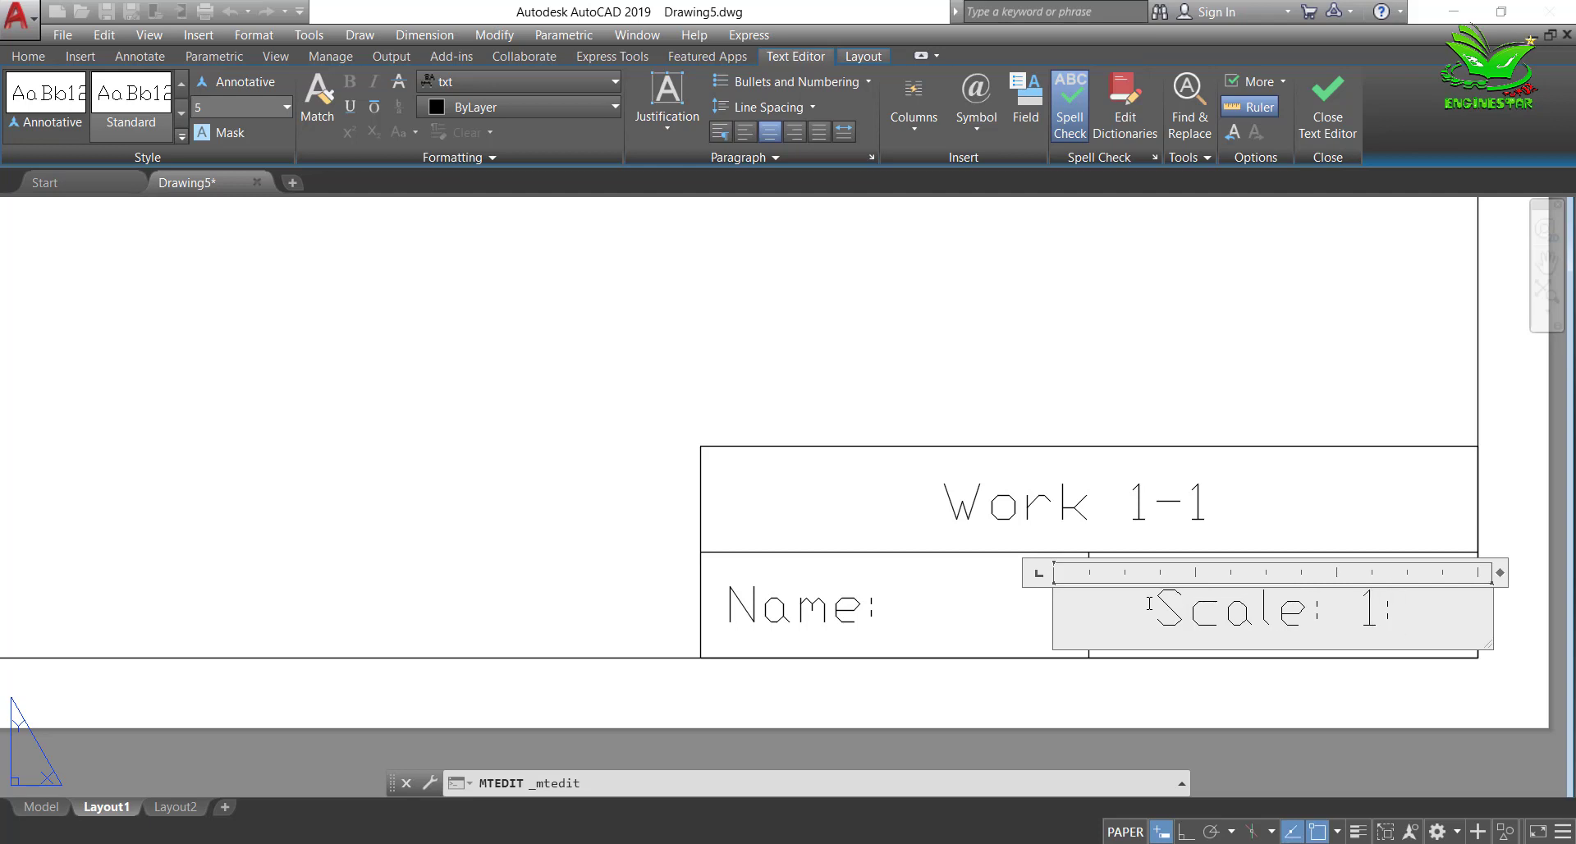
{"action": "type", "text": "1"}
{"action": "left_click", "coordinate": [1182, 393]}
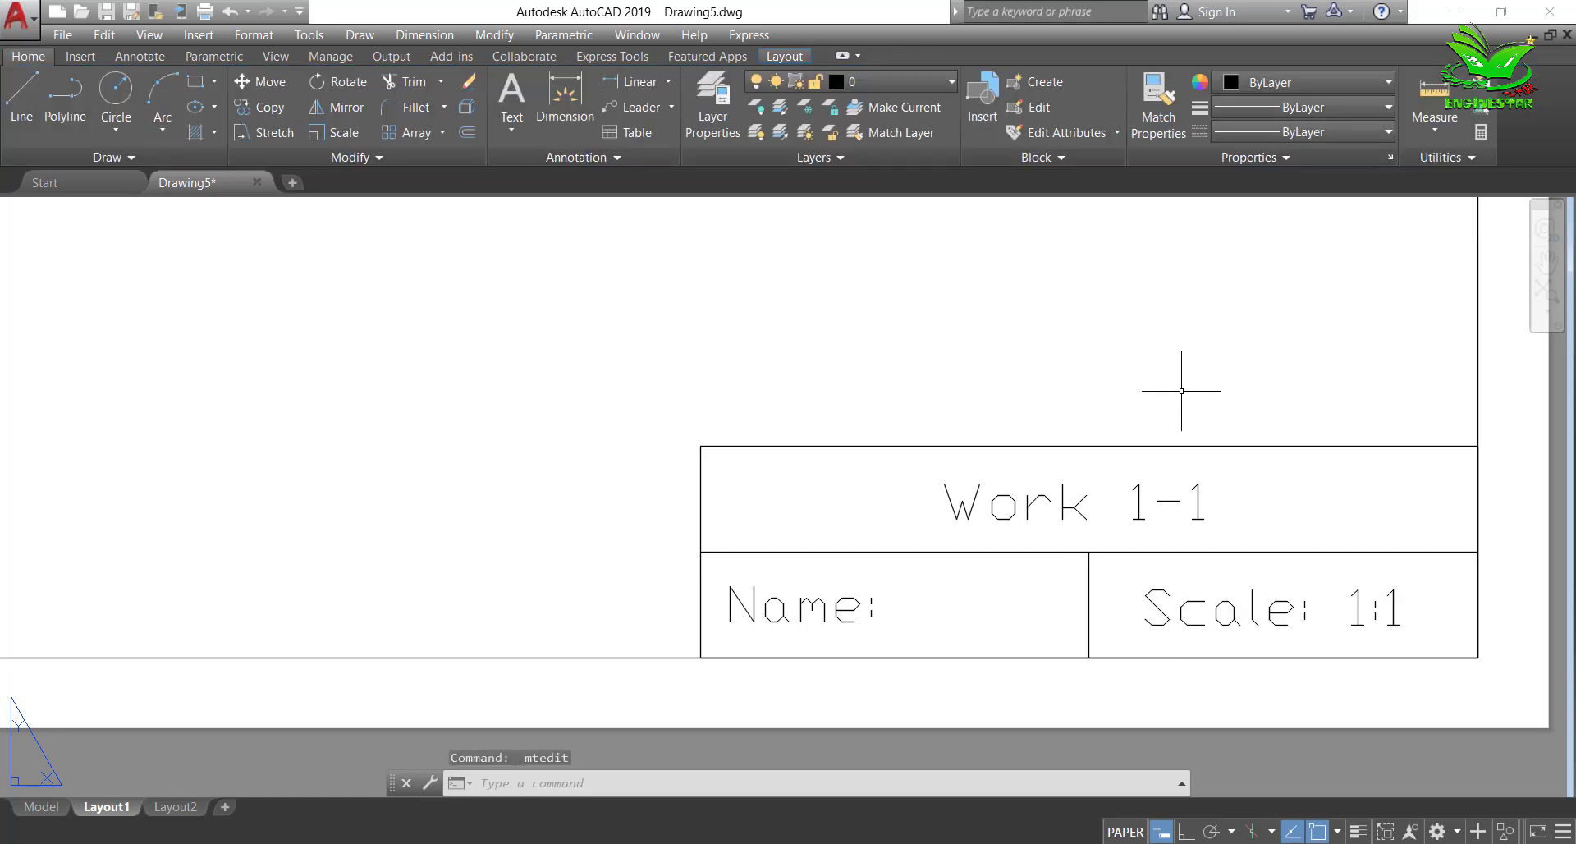
Step: Zoom All (Z, A) to fit the whole A4 sheet and title block in view
{"action": "scroll", "coordinate": [1132, 421], "scroll_direction": "down", "scroll_amount": 5}
{"action": "scroll", "coordinate": [1101, 224], "scroll_direction": "up", "scroll_amount": 2}
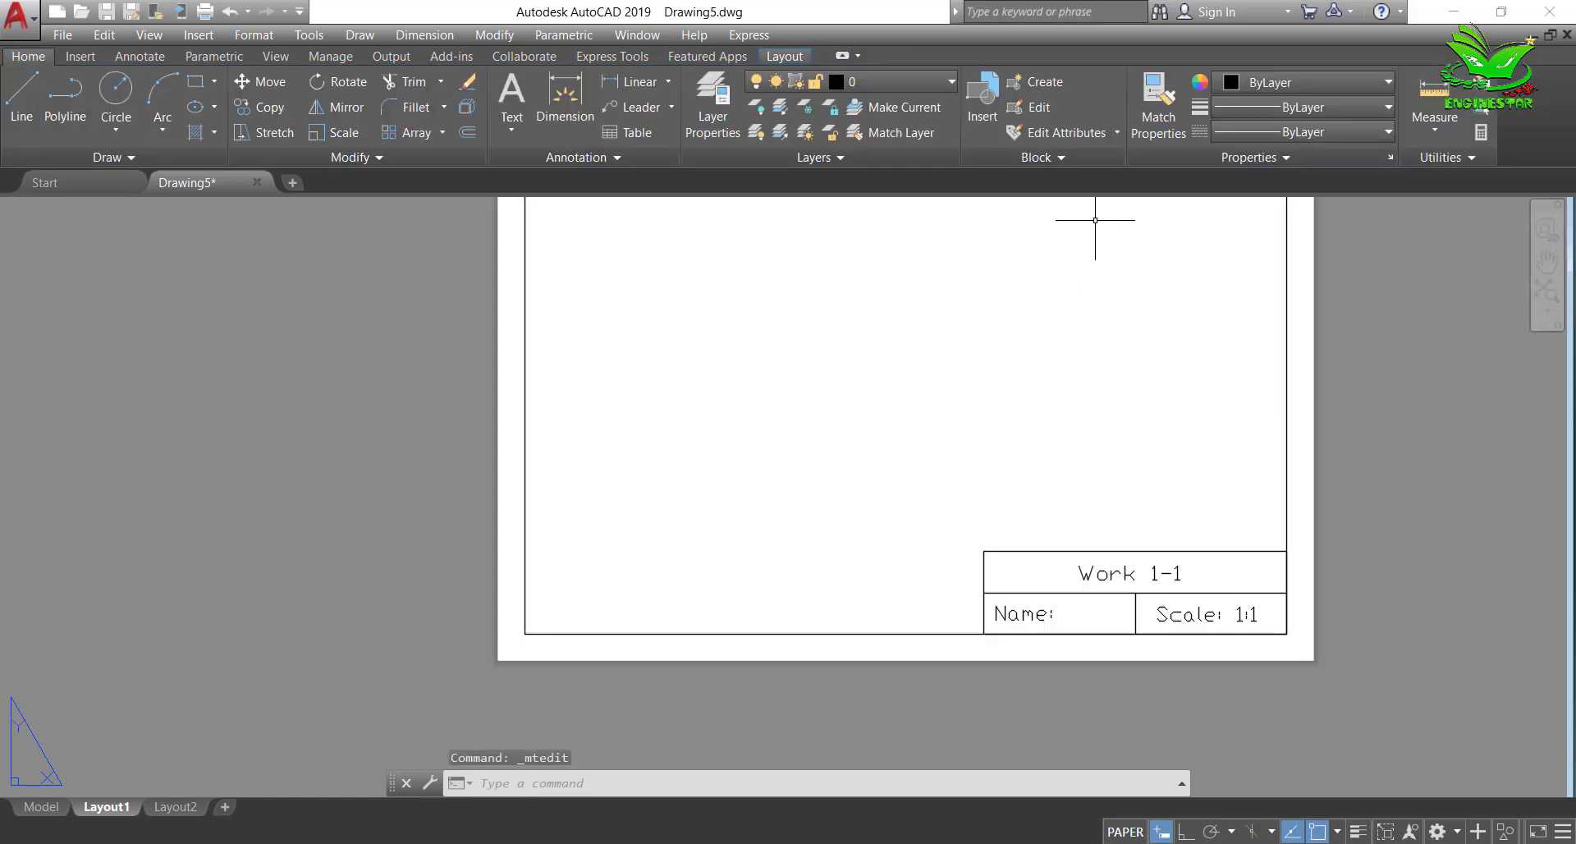
{"action": "type", "text": "z"}
{"action": "key", "text": "Return"}
{"action": "type", "text": "a"}
{"action": "key", "text": "Return"}
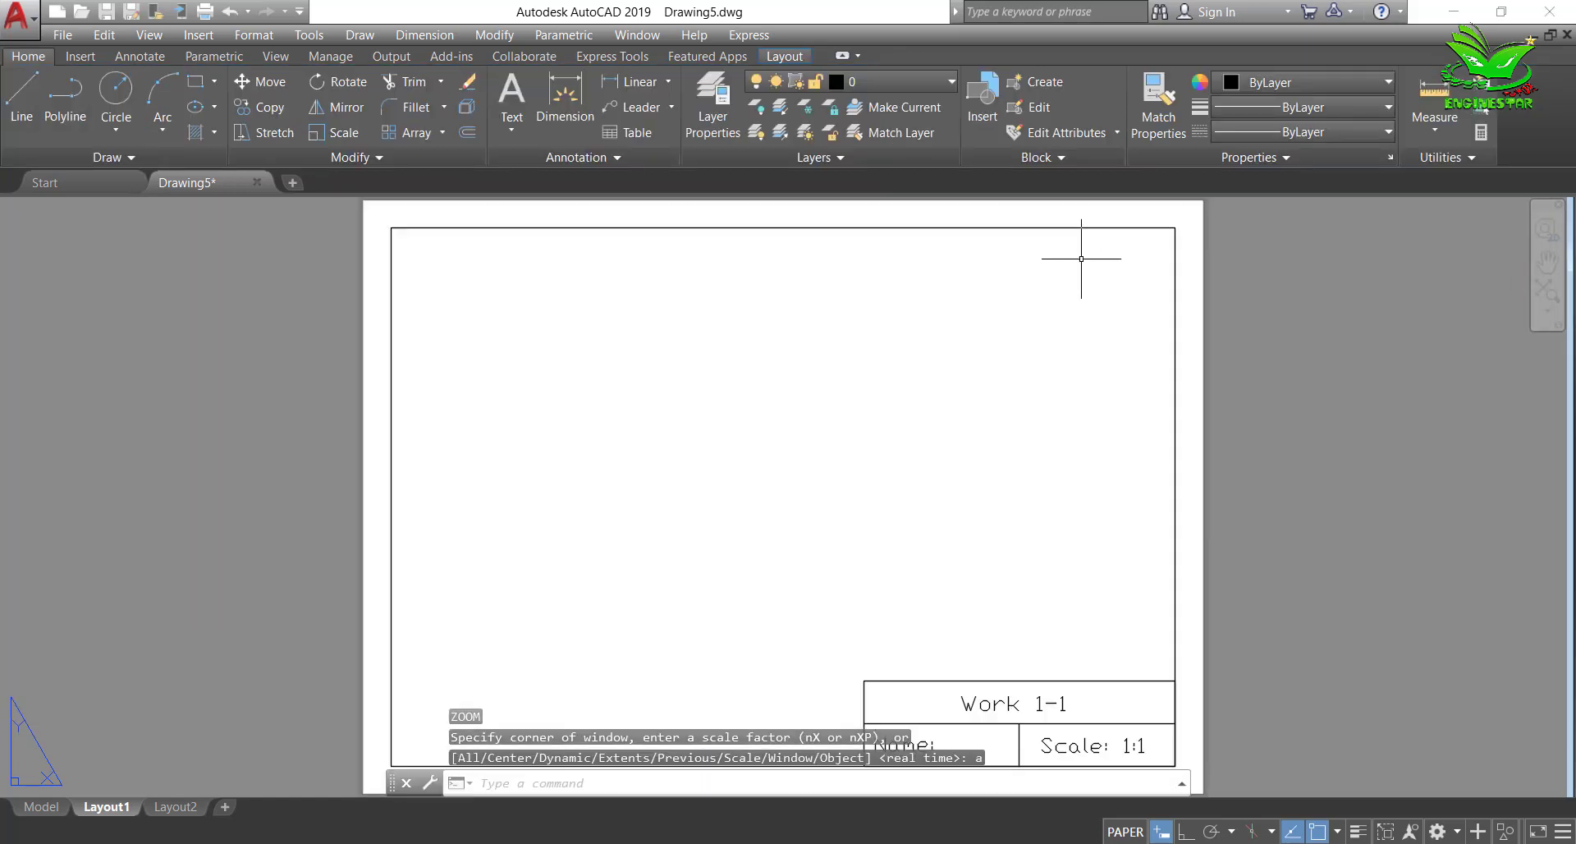